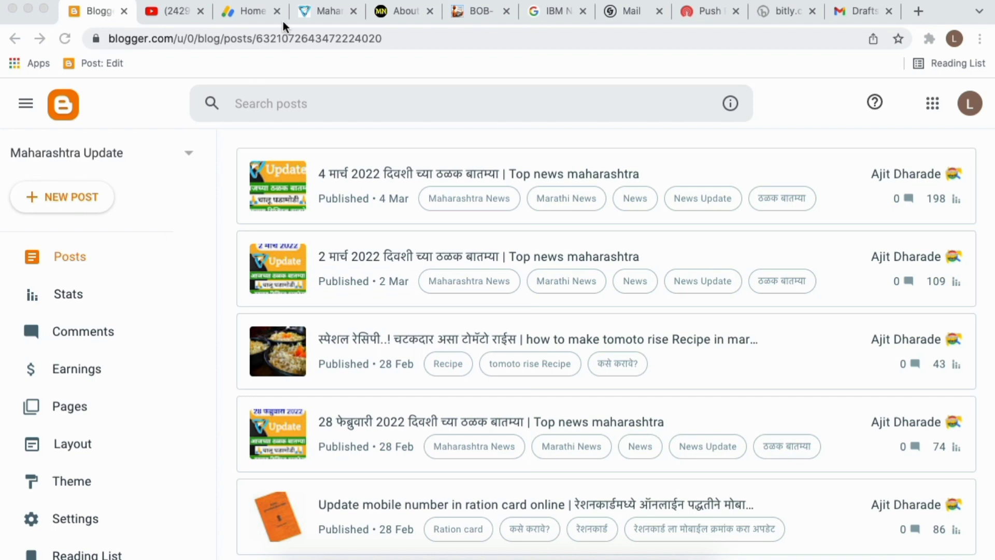
Flip between the AdSense home page and the blog's posts list in Blogger.
{"action": "left_click", "coordinate": [235, 17]}
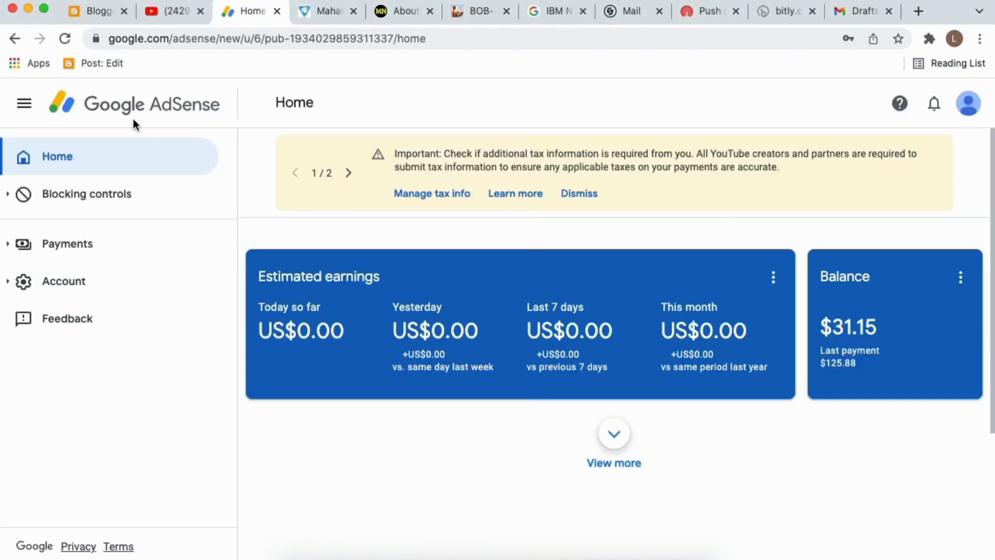
{"action": "left_click", "coordinate": [80, 15]}
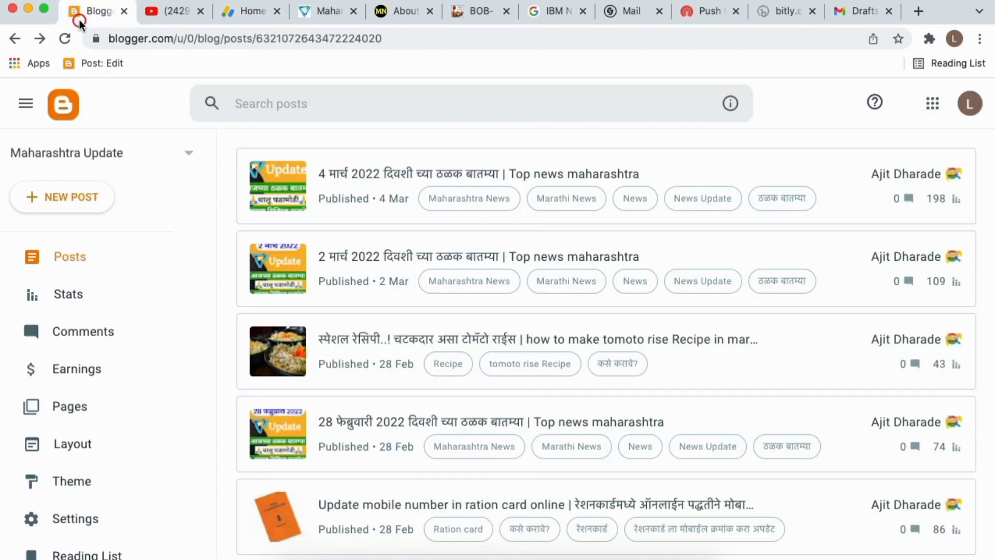
{"action": "left_click", "coordinate": [244, 16]}
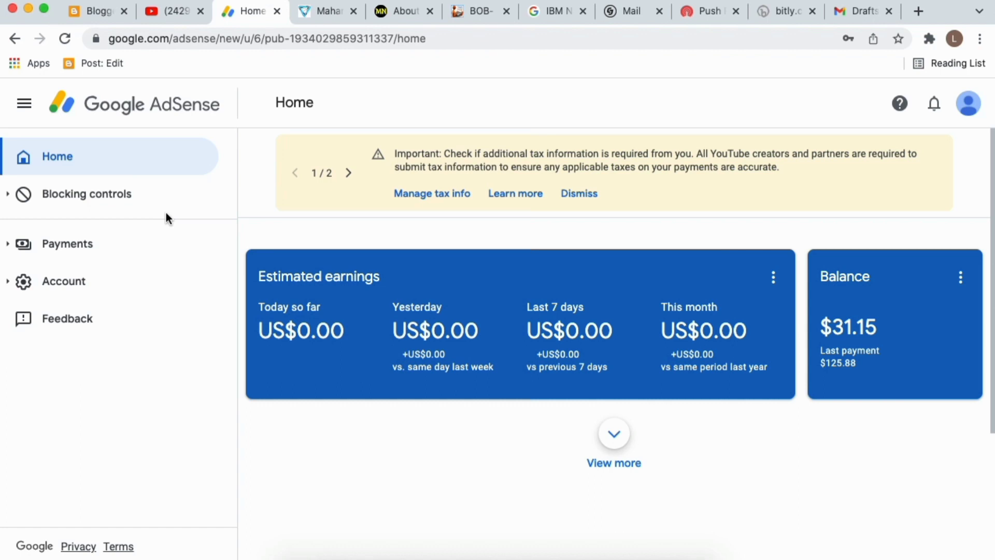
{"action": "left_click", "coordinate": [84, 14]}
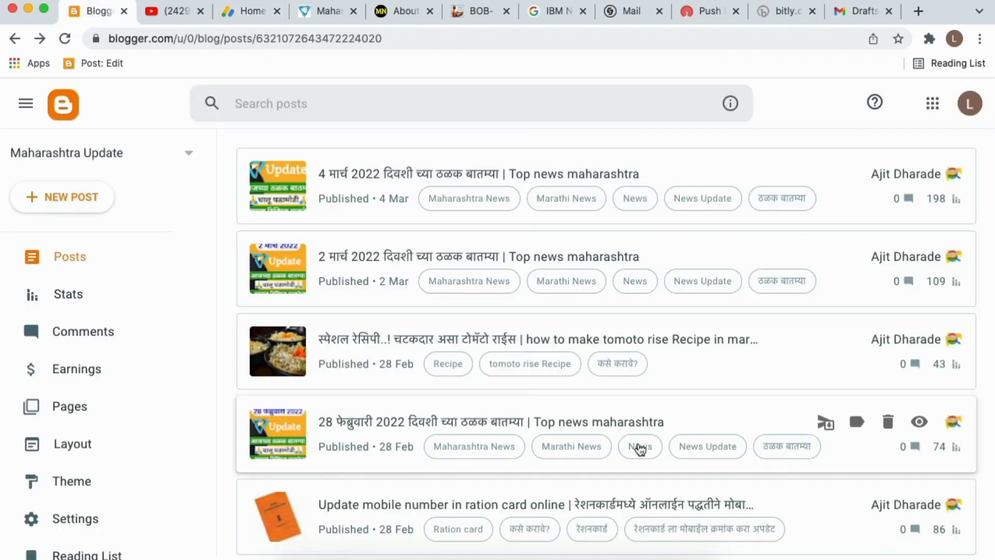
Browse the posts list and its All (23) status filter, then bring up the Hindi Blogging videos.
{"action": "scroll", "coordinate": [640, 446], "scroll_direction": "down", "scroll_amount": 5}
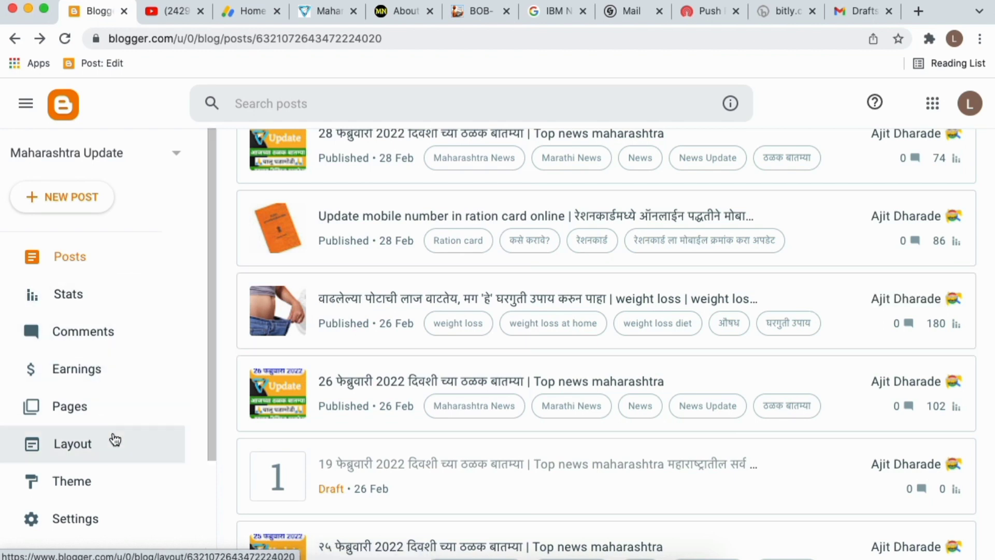
{"action": "scroll", "coordinate": [465, 438], "scroll_direction": "up", "scroll_amount": 6}
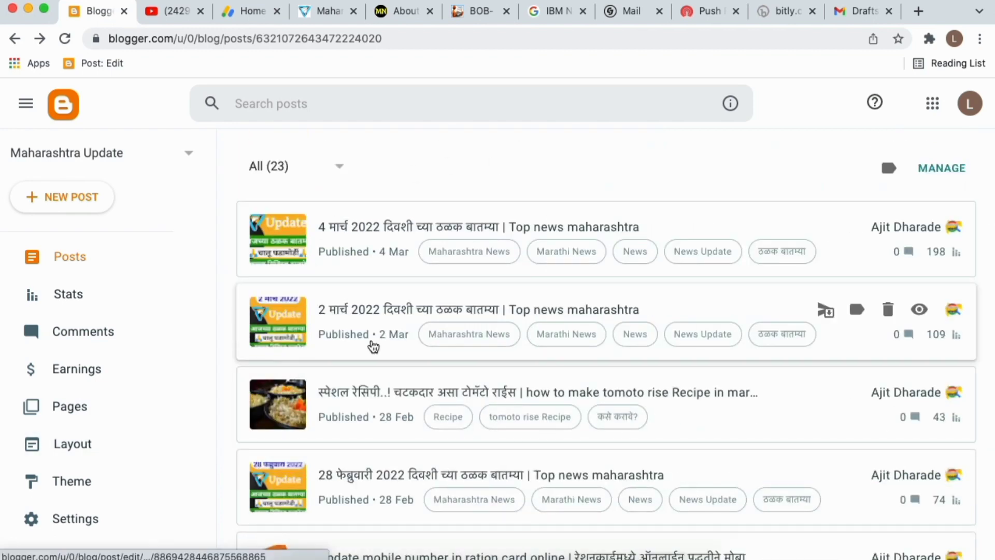
{"action": "left_click", "coordinate": [310, 160]}
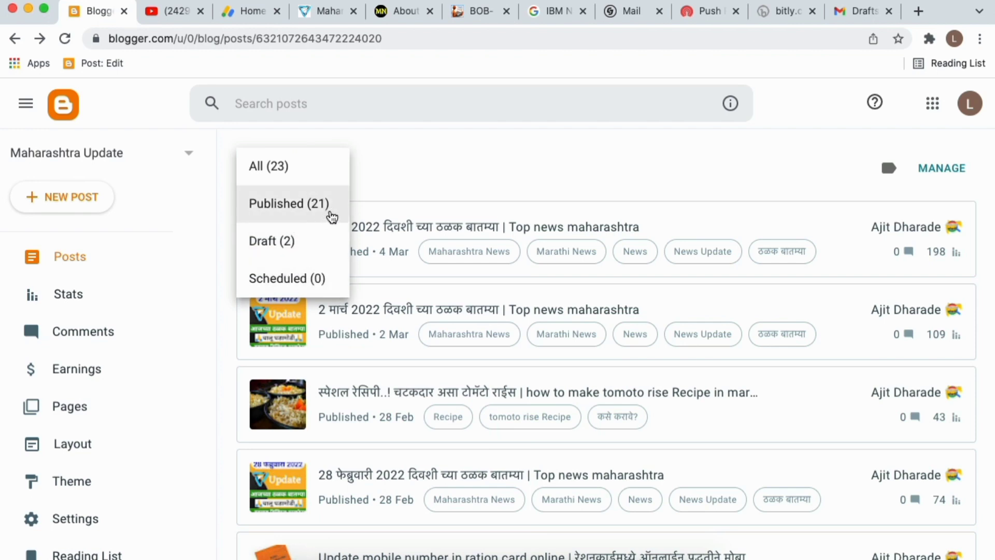
{"action": "left_click", "coordinate": [392, 187]}
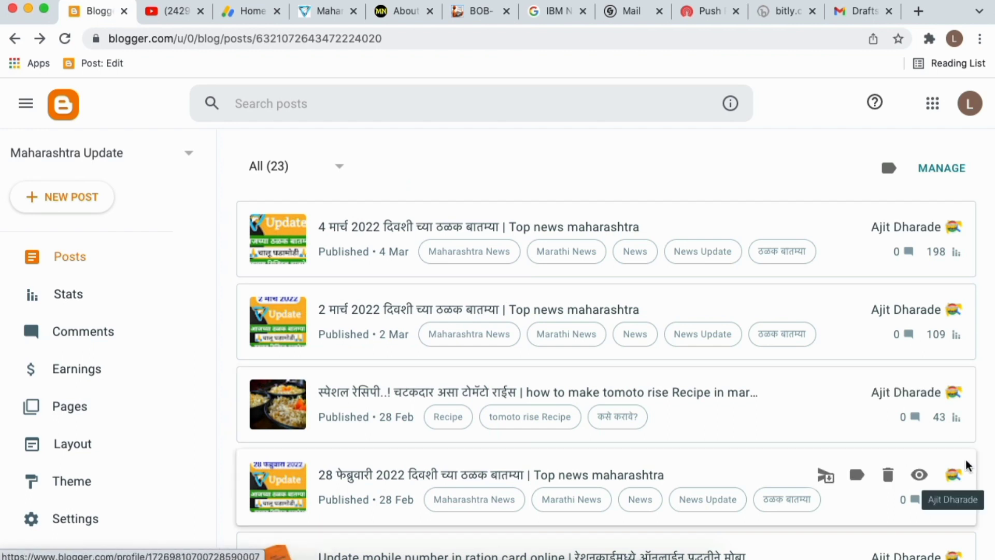
{"action": "scroll", "coordinate": [975, 456], "scroll_direction": "down", "scroll_amount": 2}
{"action": "scroll", "coordinate": [977, 445], "scroll_direction": "down", "scroll_amount": 5}
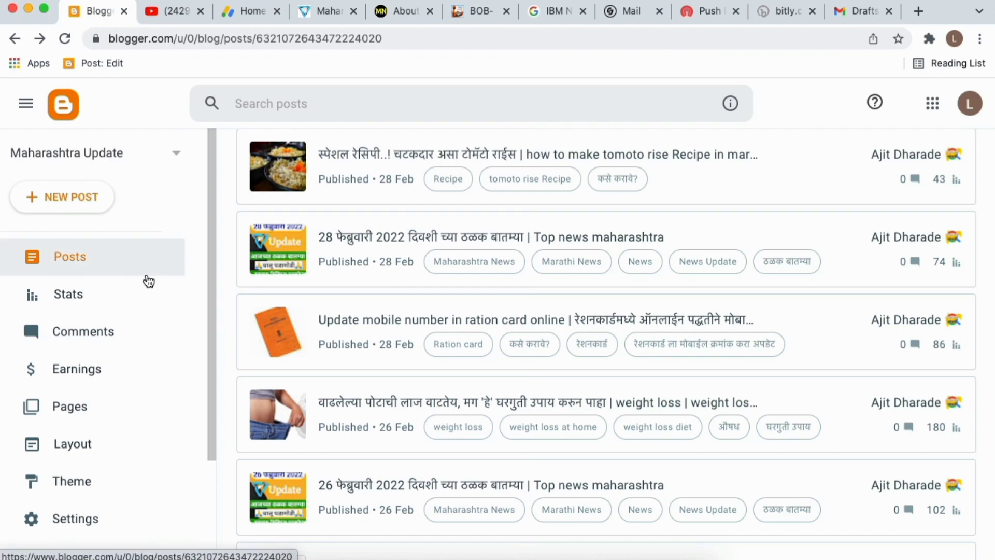
{"action": "left_click", "coordinate": [174, 11]}
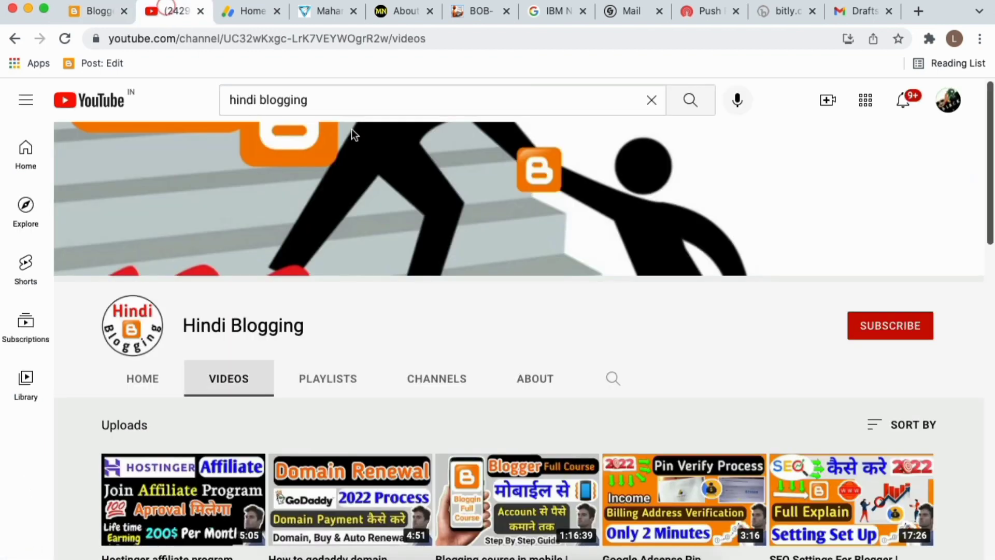
Glance over the Hindi Blogging videos grid, then return to the Maharashtra Update posts list.
{"action": "scroll", "coordinate": [473, 301], "scroll_direction": "down", "scroll_amount": 5}
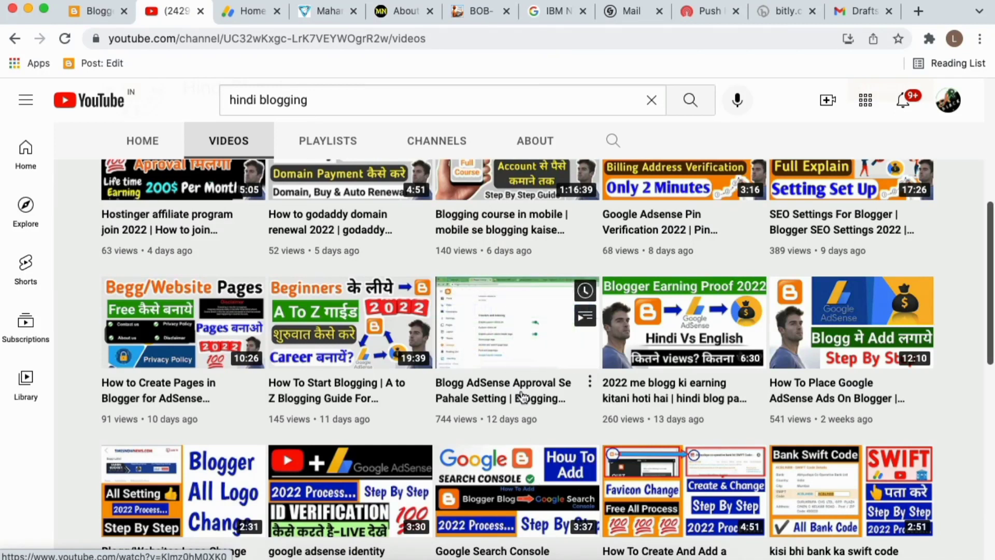
{"action": "mouse_move", "coordinate": [514, 345]}
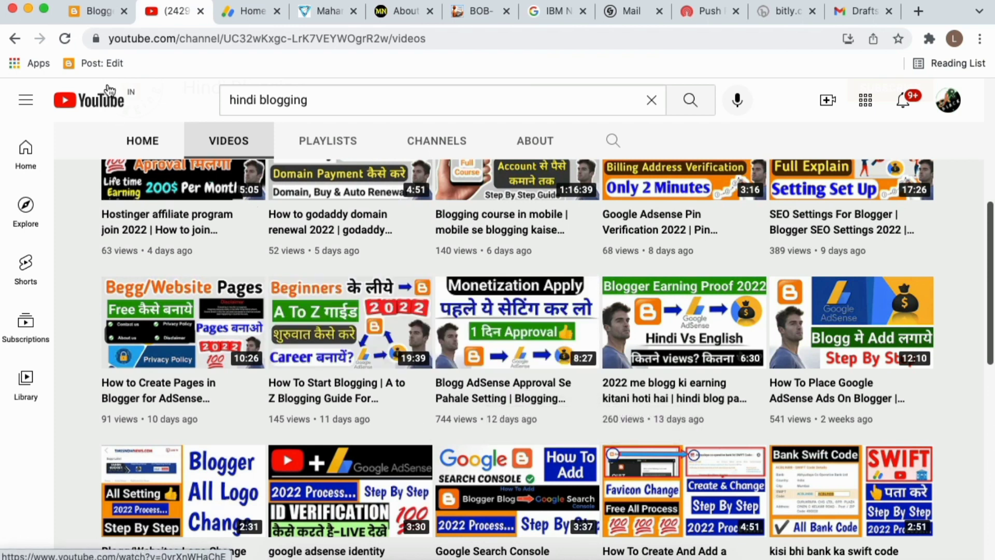
{"action": "left_click", "coordinate": [91, 9]}
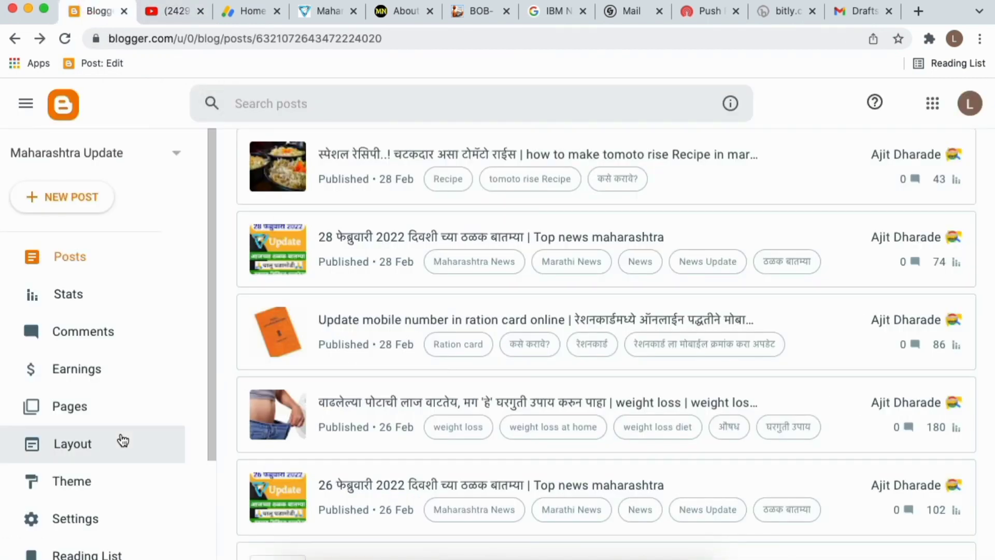
Open the blog's Earnings page and choose Connect AdSense.
{"action": "scroll", "coordinate": [123, 440], "scroll_direction": "down", "scroll_amount": 2}
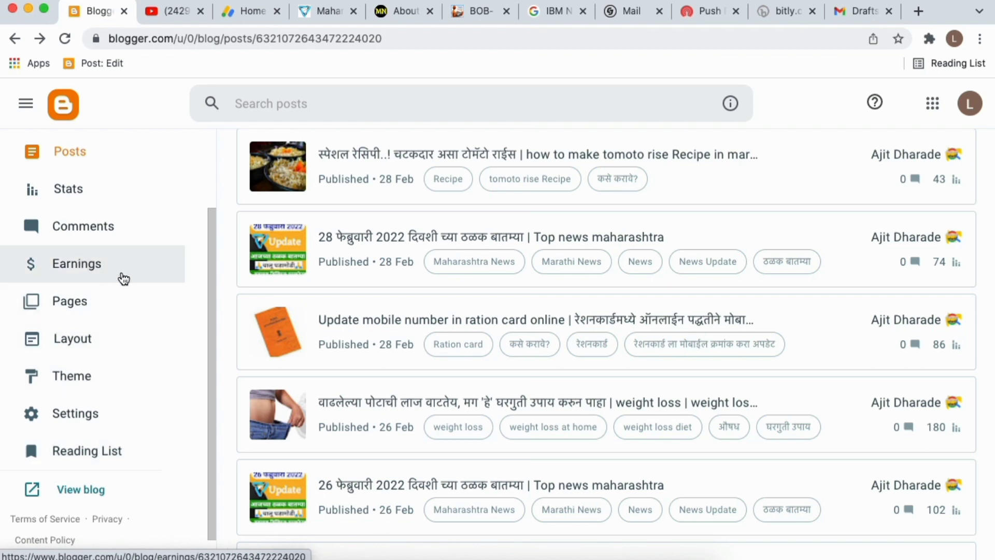
{"action": "left_click", "coordinate": [90, 262]}
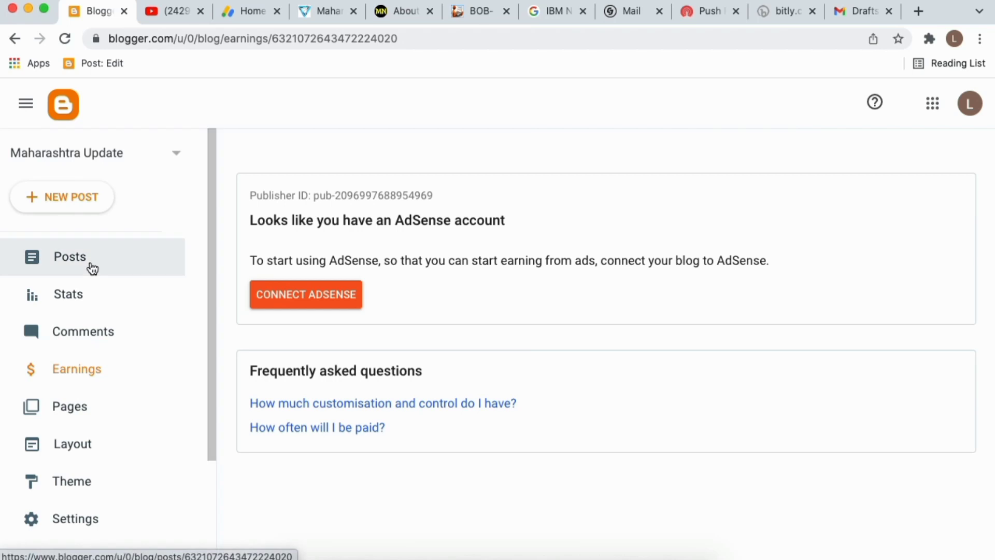
{"action": "left_click", "coordinate": [319, 300]}
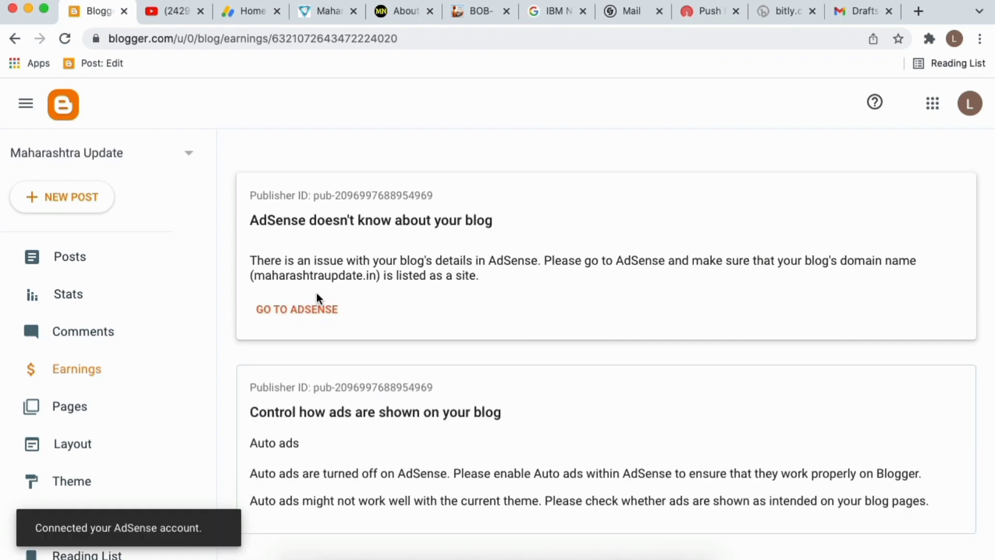
Review the AdSense warning on Earnings and go to AdSense to add the blog's domain.
{"action": "scroll", "coordinate": [409, 420], "scroll_direction": "down", "scroll_amount": 3}
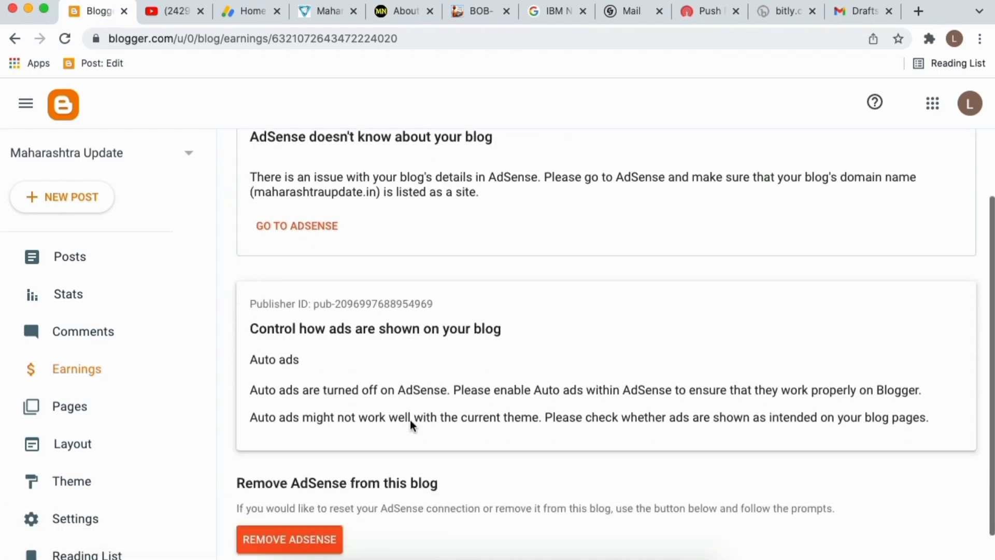
{"action": "scroll", "coordinate": [393, 430], "scroll_direction": "up", "scroll_amount": 2}
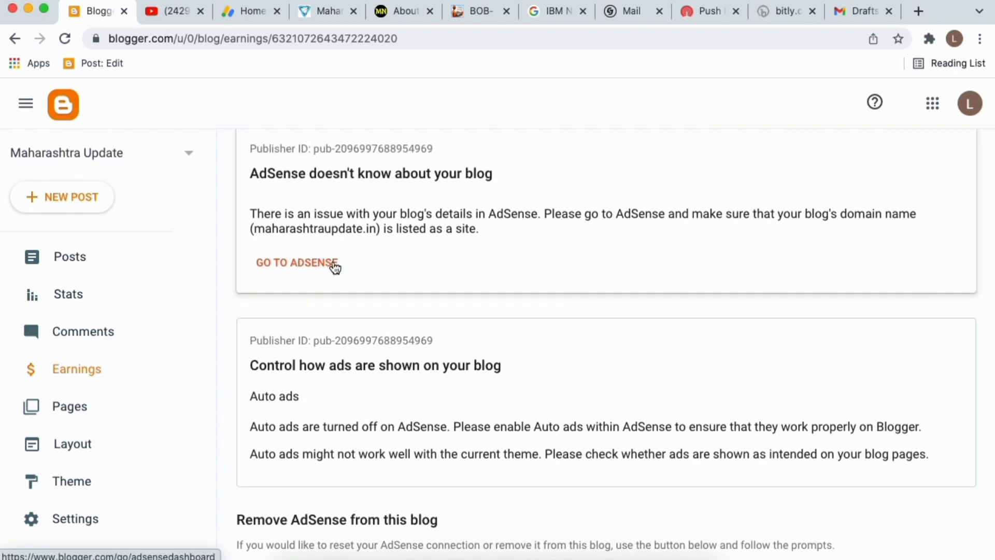
{"action": "scroll", "coordinate": [341, 482], "scroll_direction": "down", "scroll_amount": 2}
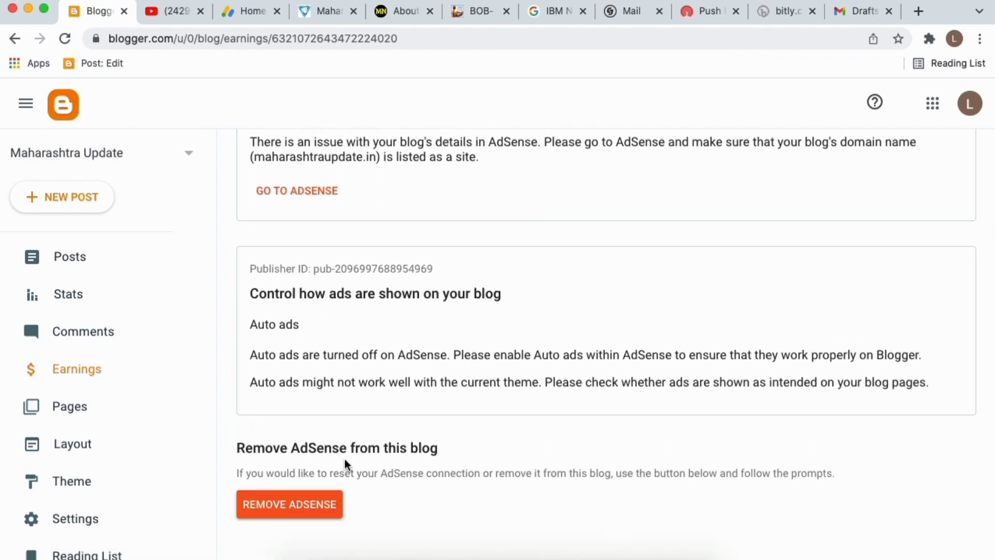
{"action": "scroll", "coordinate": [344, 459], "scroll_direction": "up", "scroll_amount": 3}
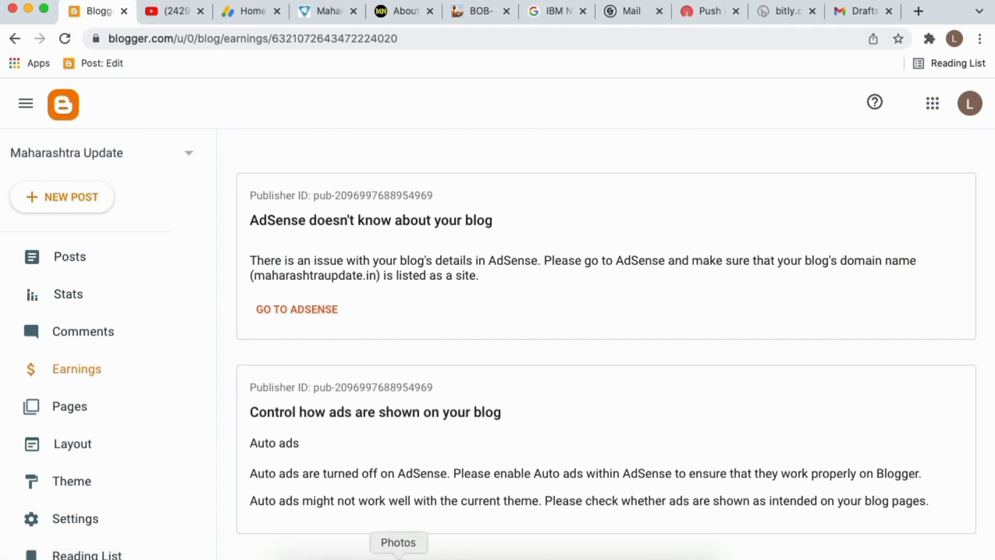
{"action": "left_click", "coordinate": [398, 556]}
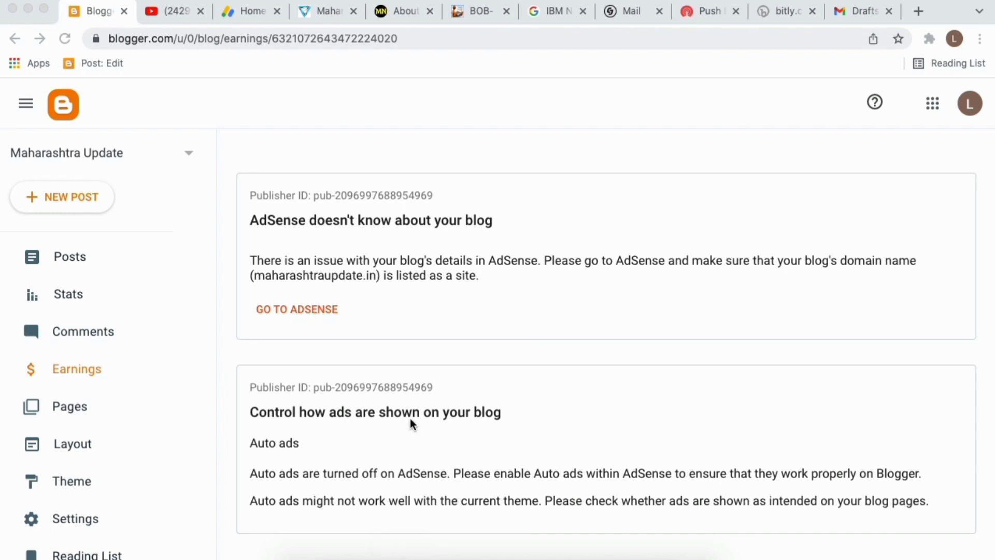
{"action": "scroll", "coordinate": [337, 368], "scroll_direction": "down", "scroll_amount": 3}
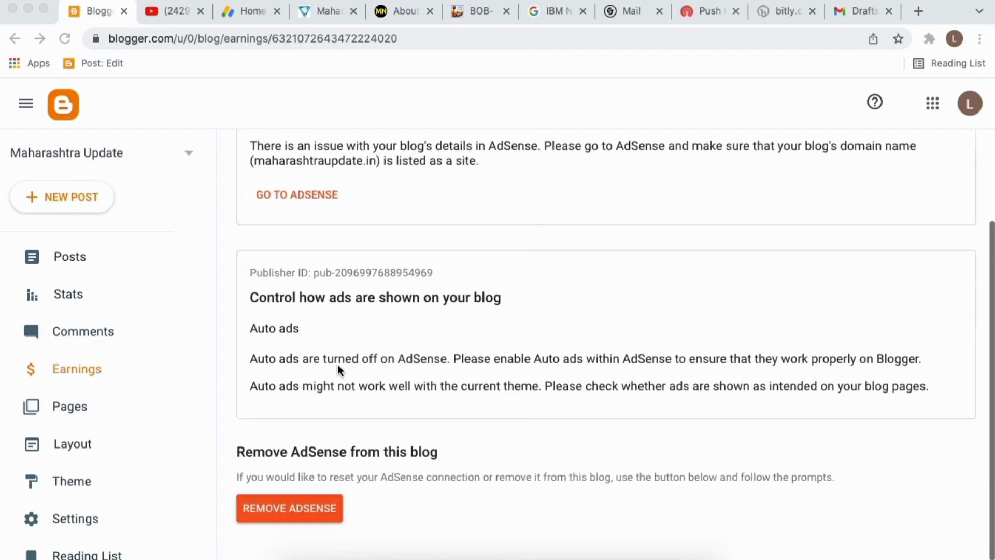
{"action": "scroll", "coordinate": [333, 385], "scroll_direction": "up", "scroll_amount": 2}
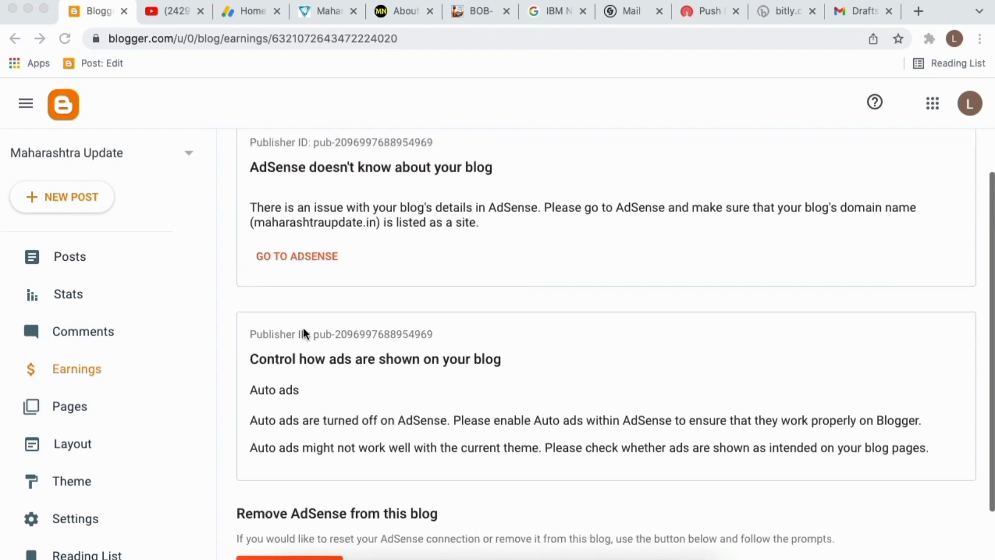
{"action": "left_click", "coordinate": [424, 309]}
Move between Blogger's Earnings page and the loading AdSense tab.
{"action": "left_click", "coordinate": [297, 257]}
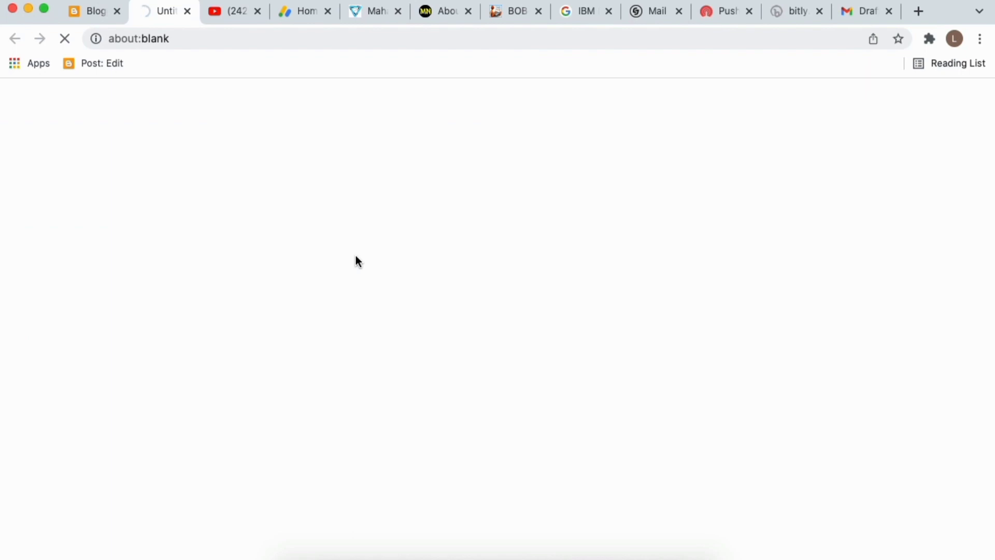
{"action": "left_click", "coordinate": [77, 14]}
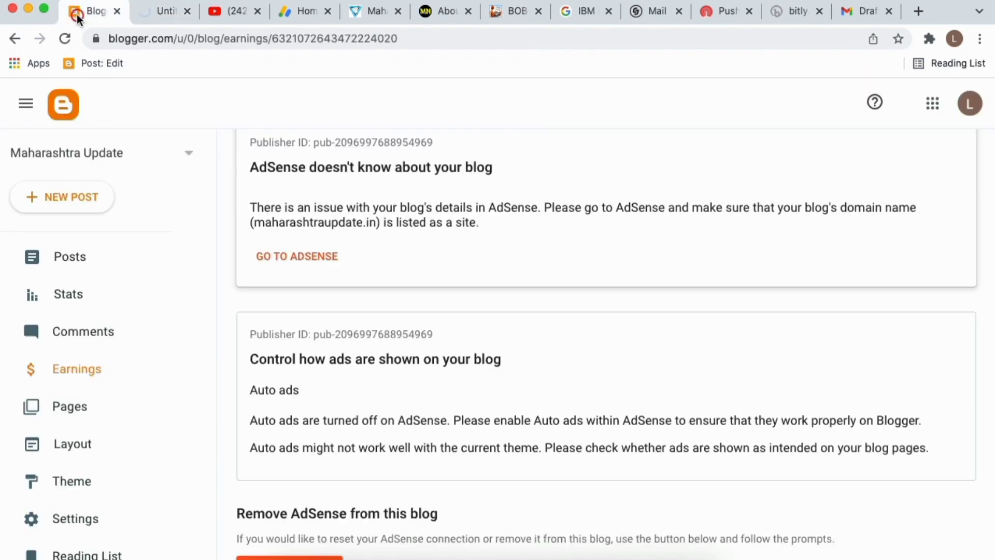
{"action": "left_click", "coordinate": [152, 20]}
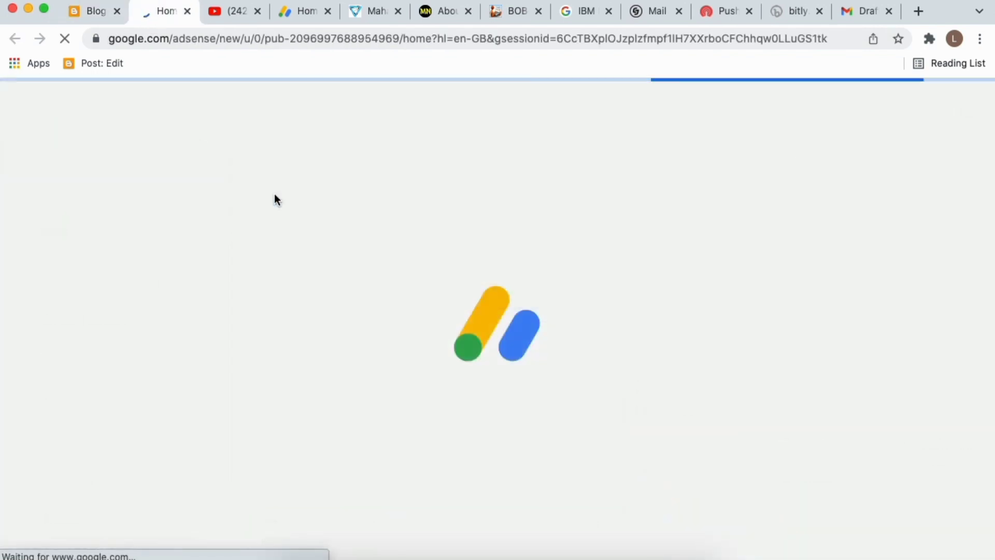
{"action": "scroll", "coordinate": [424, 394], "scroll_direction": "down", "scroll_amount": 5}
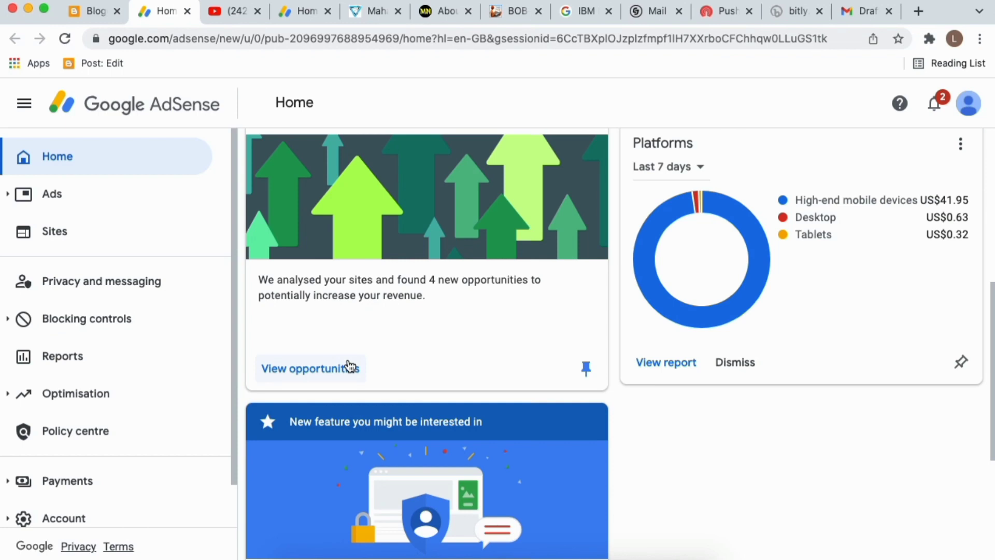
{"action": "scroll", "coordinate": [483, 320], "scroll_direction": "up", "scroll_amount": 3}
{"action": "scroll", "coordinate": [468, 249], "scroll_direction": "down", "scroll_amount": 3}
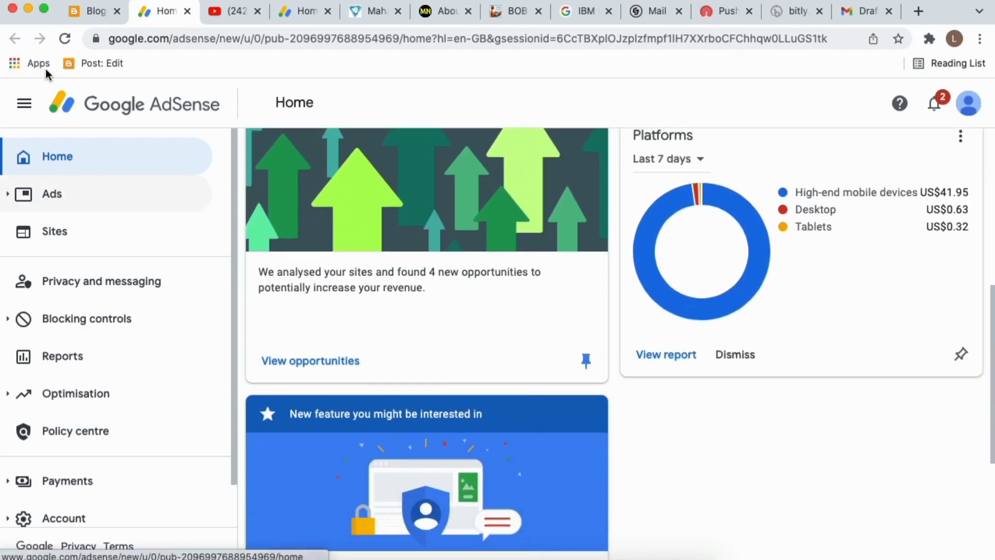
{"action": "left_click", "coordinate": [83, 12]}
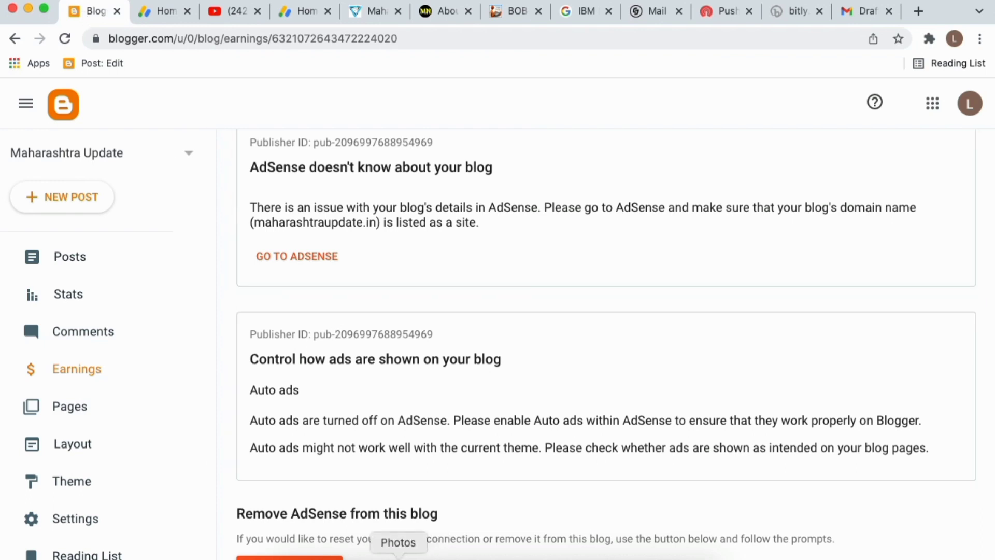
{"action": "scroll", "coordinate": [399, 550], "scroll_direction": "down", "scroll_amount": 1}
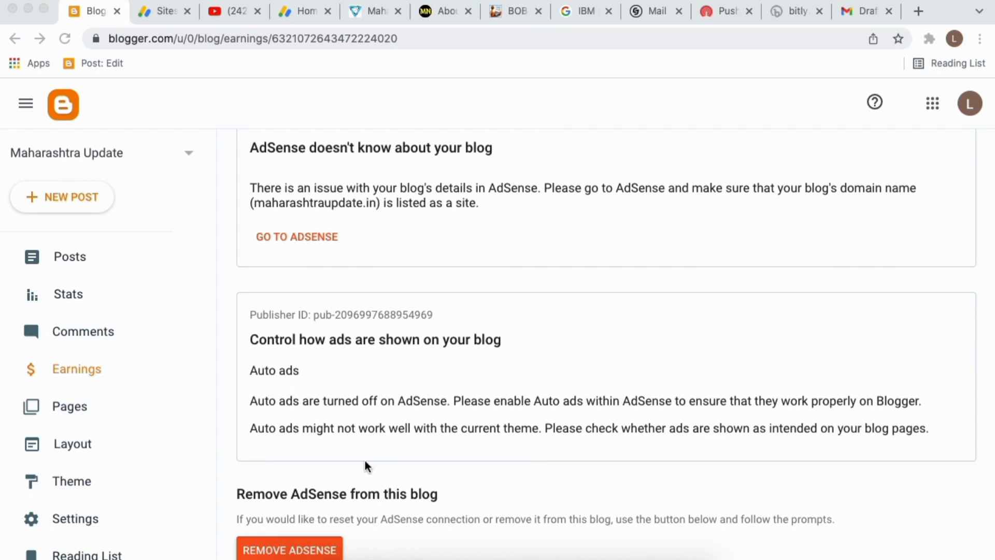
In AdSense, open the Sites list showing maharashtranokari.com and start adding a new site.
{"action": "left_click", "coordinate": [163, 16]}
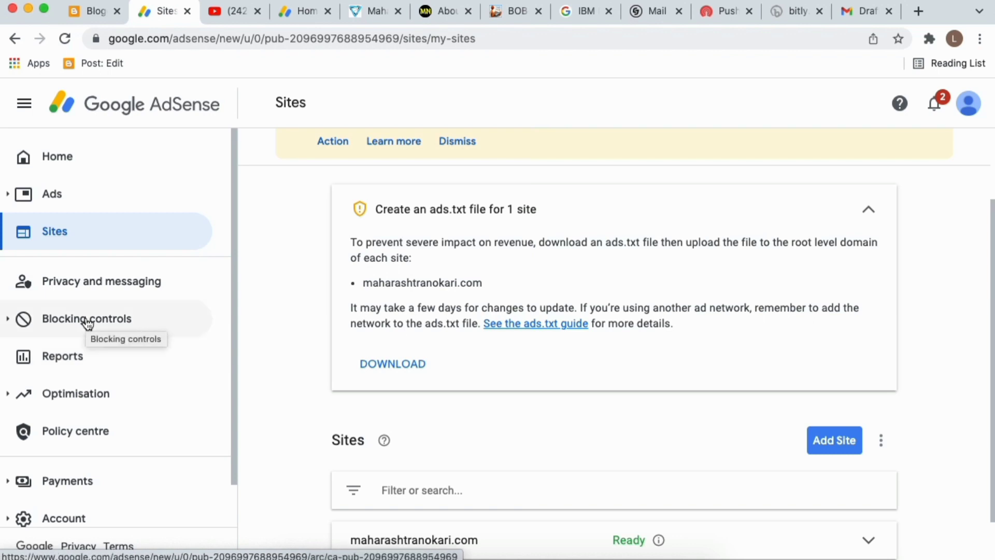
{"action": "left_click", "coordinate": [59, 233]}
{"action": "scroll", "coordinate": [544, 448], "scroll_direction": "down", "scroll_amount": 2}
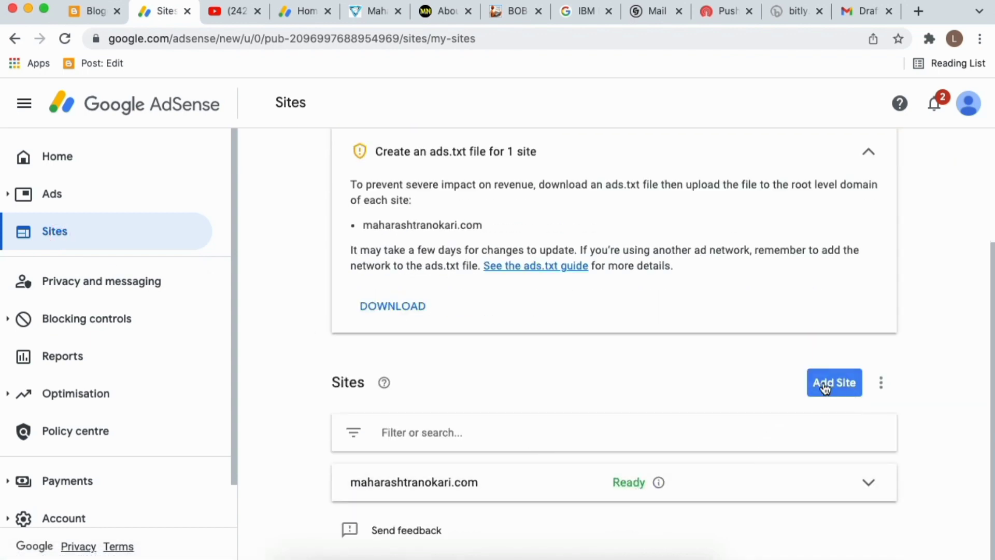
{"action": "left_click", "coordinate": [830, 384]}
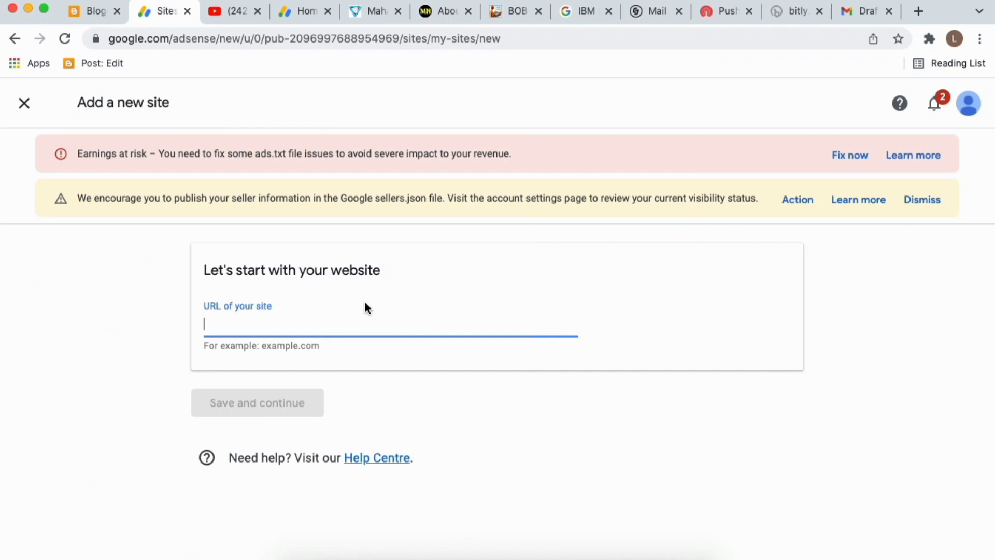
{"action": "type", "text": "https://www.maharashtraupdate.in/"}
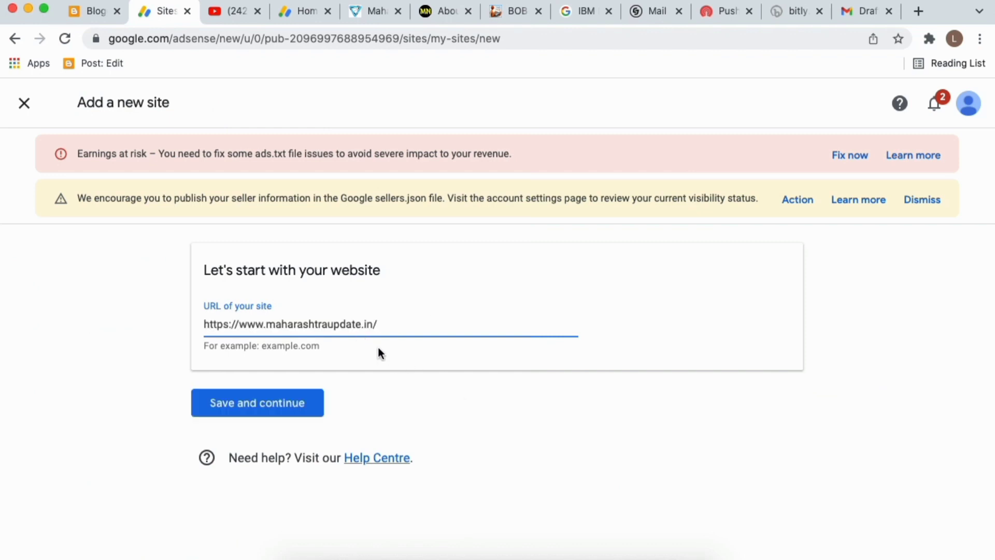
{"action": "left_click", "coordinate": [256, 403]}
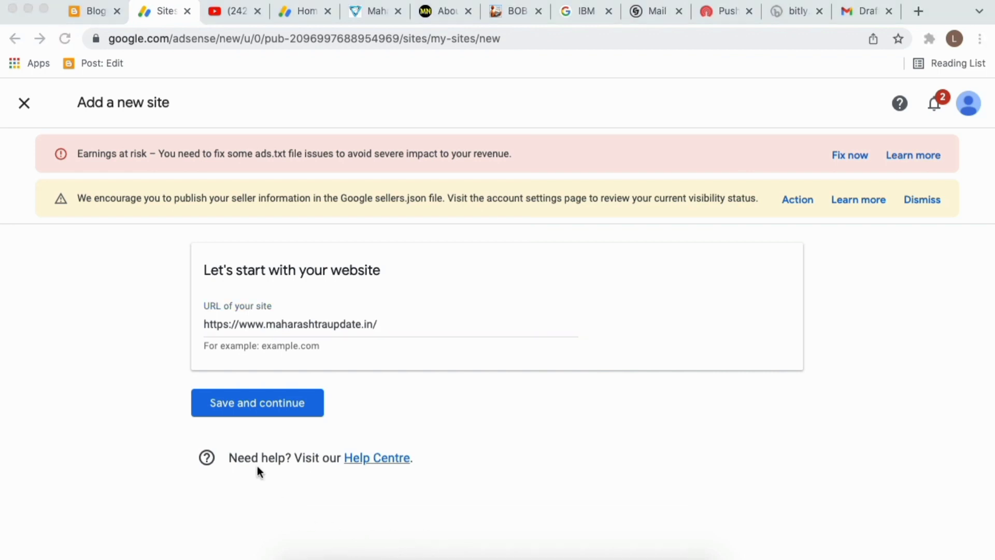
{"action": "left_click", "coordinate": [235, 320]}
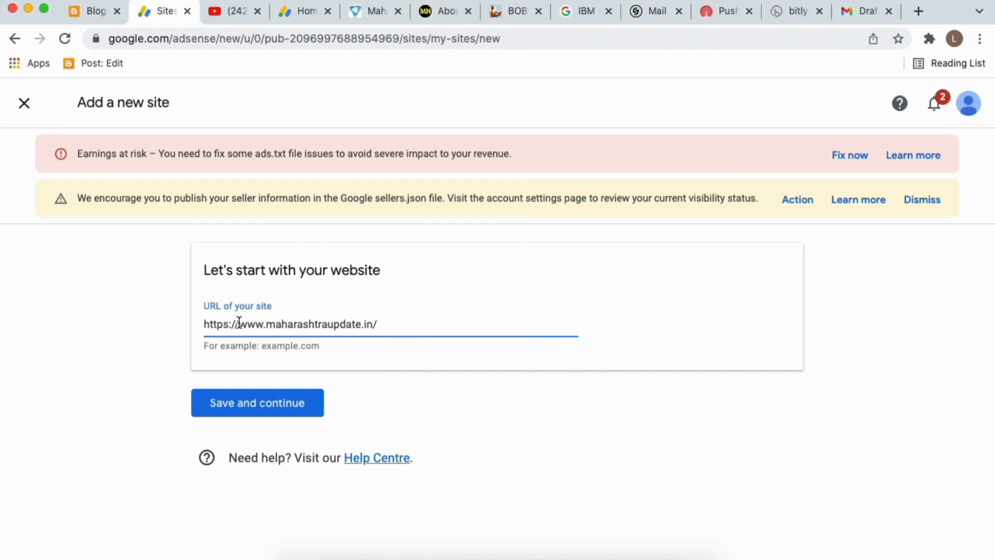
{"action": "key", "text": "BackSpace"}
{"action": "key", "text": "BackSpace"}
{"action": "key", "text": "BackSpace"}
{"action": "key", "text": "BackSpace"}
{"action": "key", "text": "BackSpace"}
{"action": "key", "text": "BackSpace"}
{"action": "key", "text": "BackSpace"}
{"action": "key", "text": "BackSpace"}
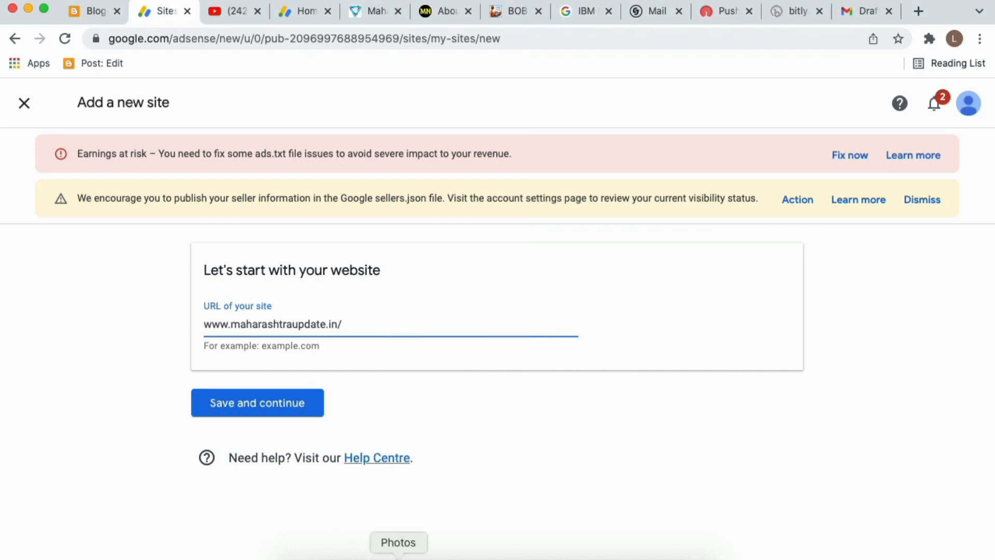
{"action": "left_click", "coordinate": [398, 556]}
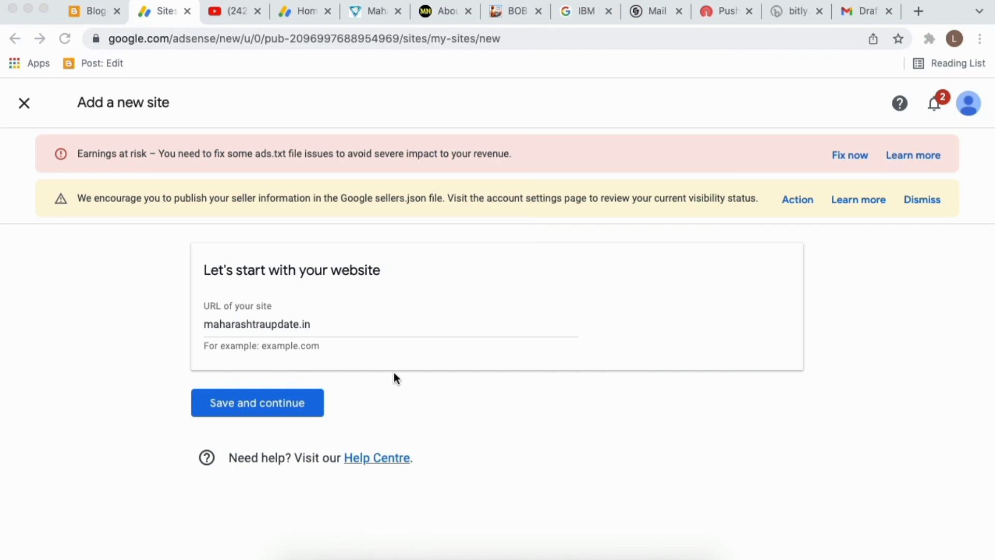
{"action": "double_click", "coordinate": [280, 318]}
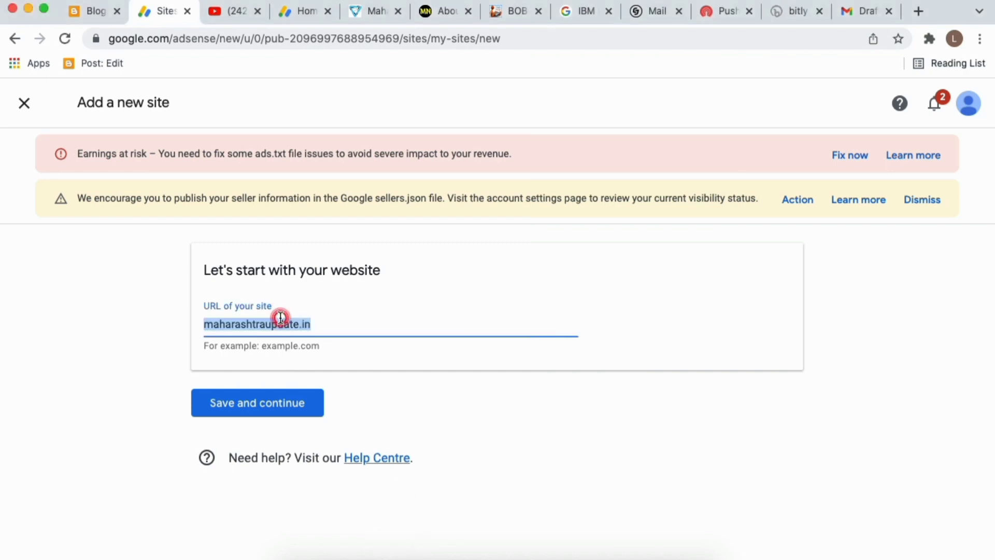
{"action": "key", "text": "Right"}
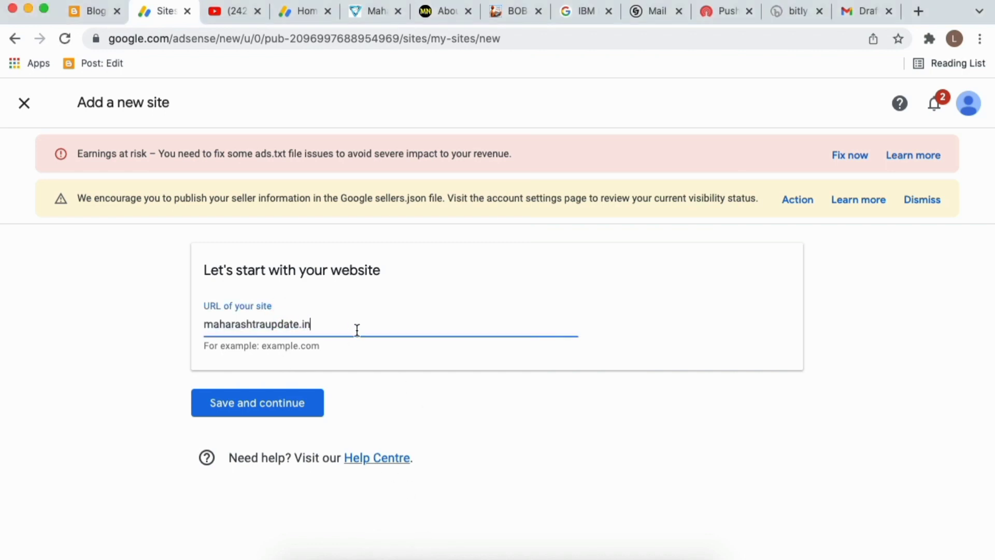
{"action": "left_click", "coordinate": [273, 403]}
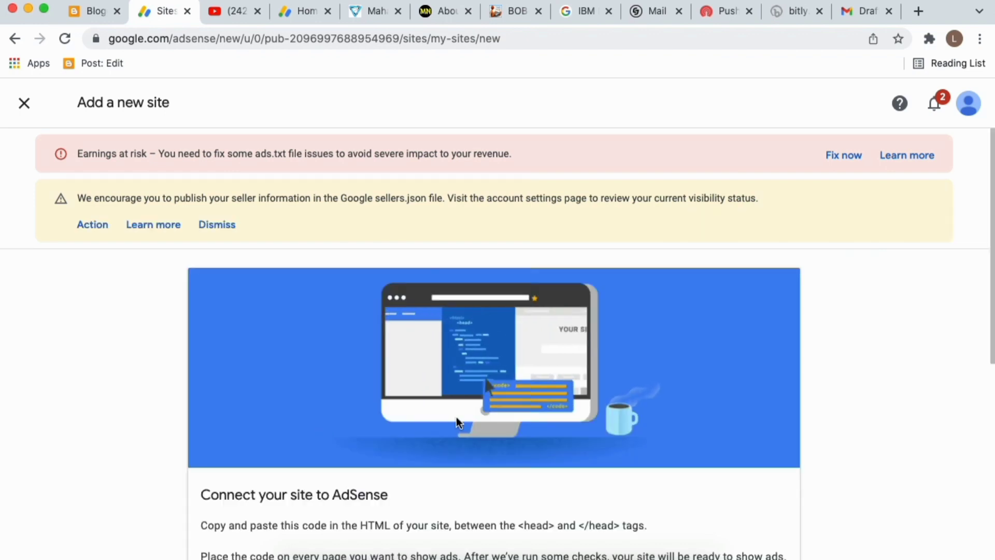
Copy the snippet under Your AdSense code, then return to Blogger's Earnings page.
{"action": "scroll", "coordinate": [456, 417], "scroll_direction": "down", "scroll_amount": 5}
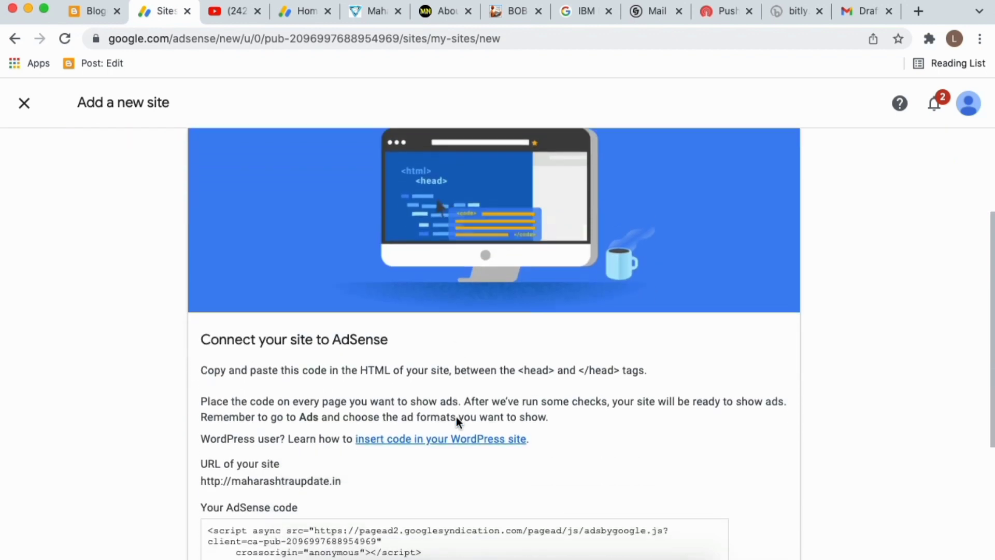
{"action": "scroll", "coordinate": [456, 418], "scroll_direction": "down", "scroll_amount": 3}
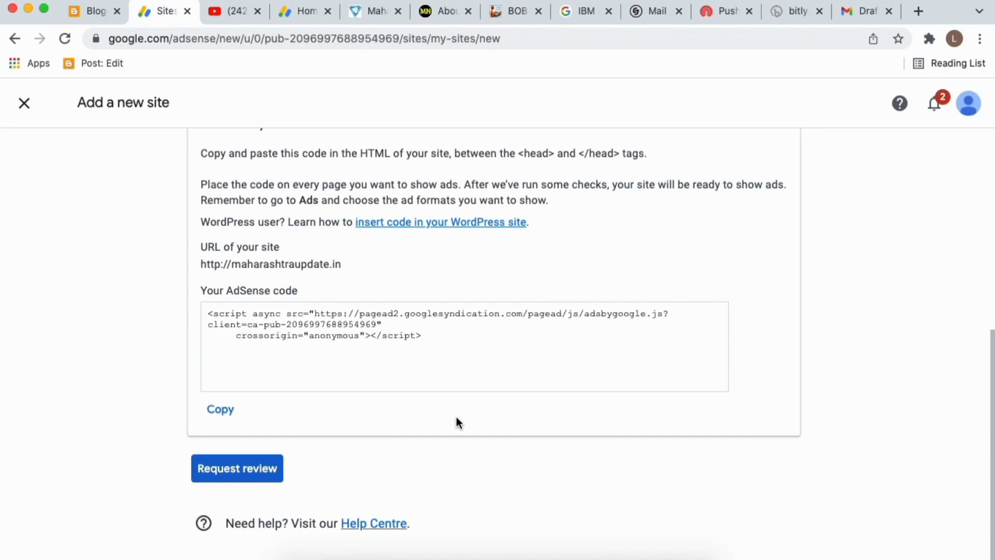
{"action": "left_click", "coordinate": [217, 410]}
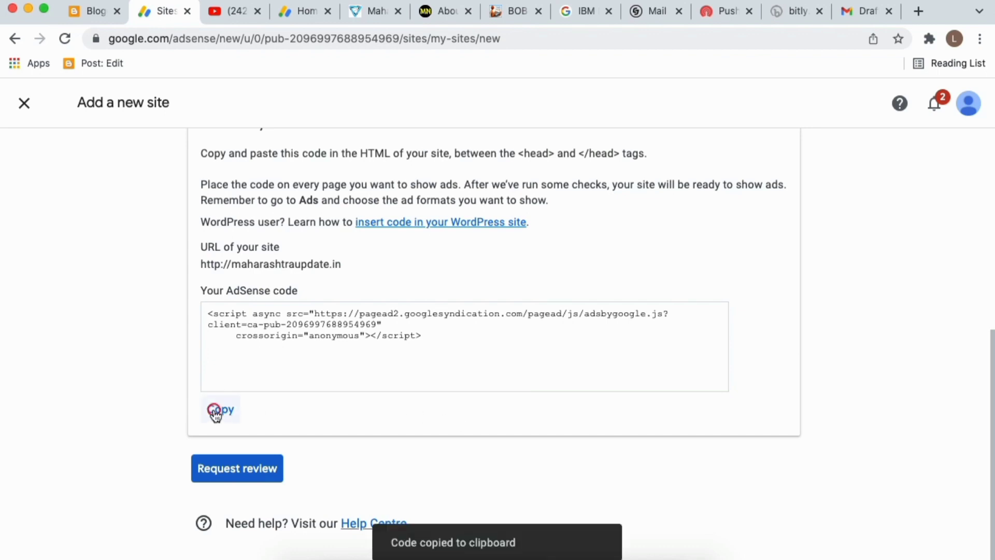
{"action": "scroll", "coordinate": [570, 177], "scroll_direction": "up", "scroll_amount": 5}
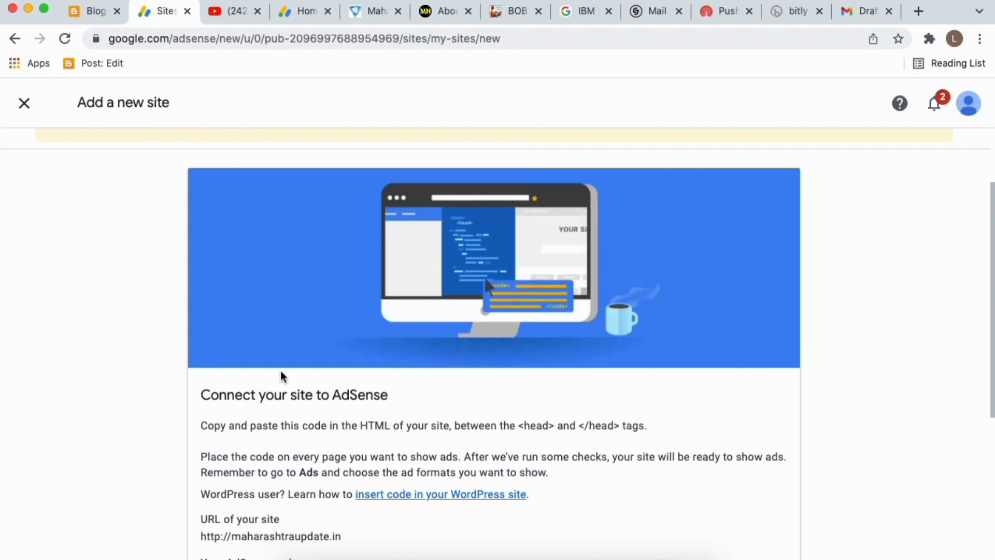
{"action": "scroll", "coordinate": [281, 374], "scroll_direction": "down", "scroll_amount": 5}
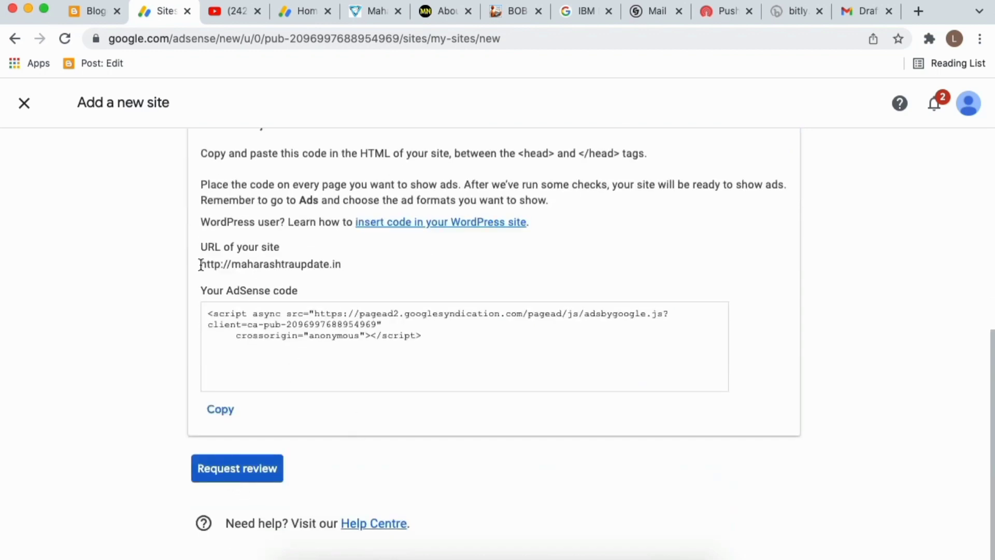
{"action": "left_click", "coordinate": [83, 13]}
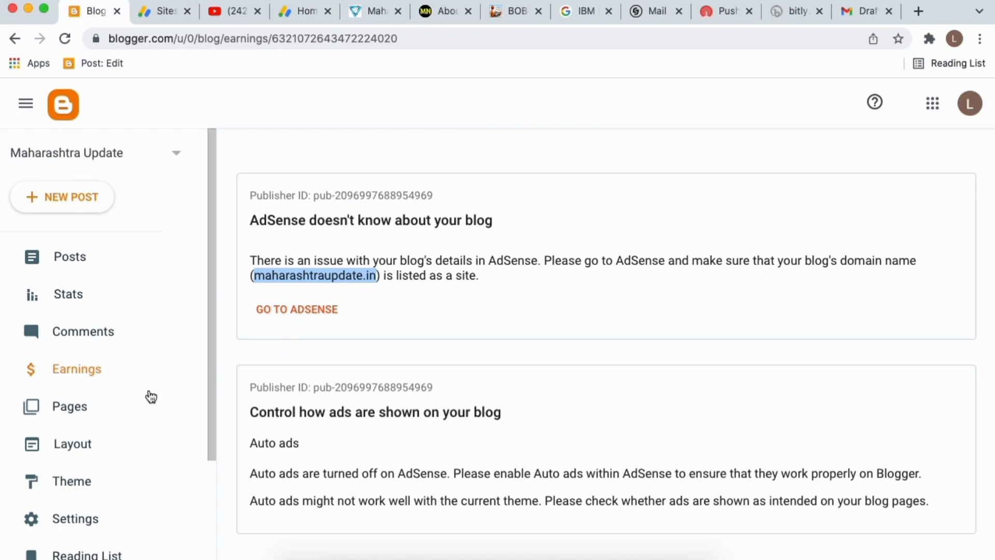
Open the Theme page and expand the options menu beside CUSTOMISE for the custom theme.
{"action": "scroll", "coordinate": [120, 393], "scroll_direction": "down", "scroll_amount": 5}
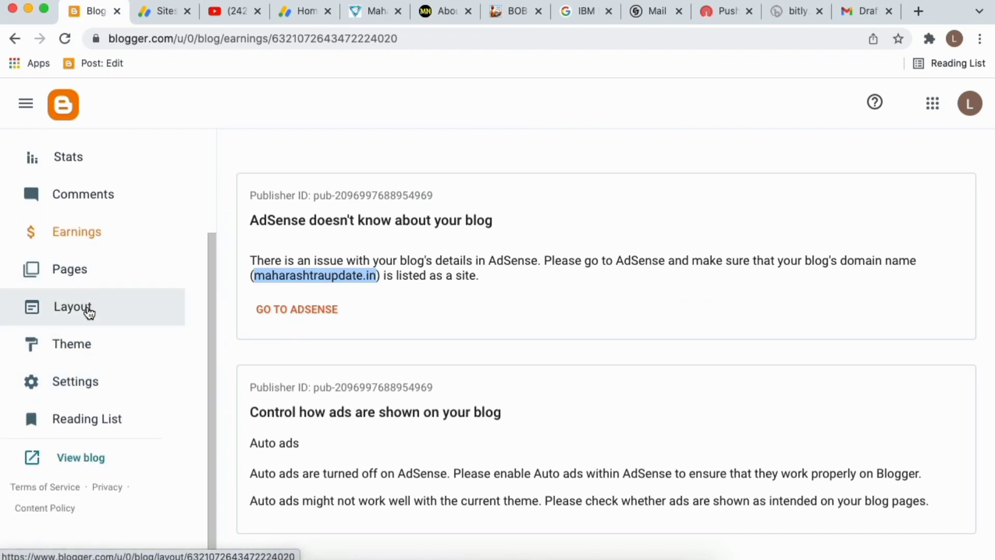
{"action": "left_click", "coordinate": [77, 347]}
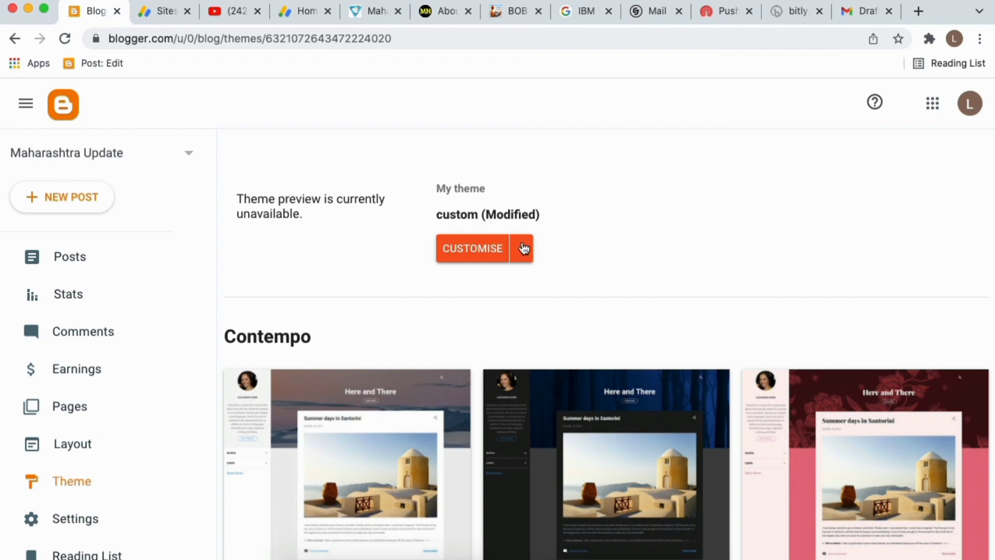
{"action": "left_click", "coordinate": [521, 248]}
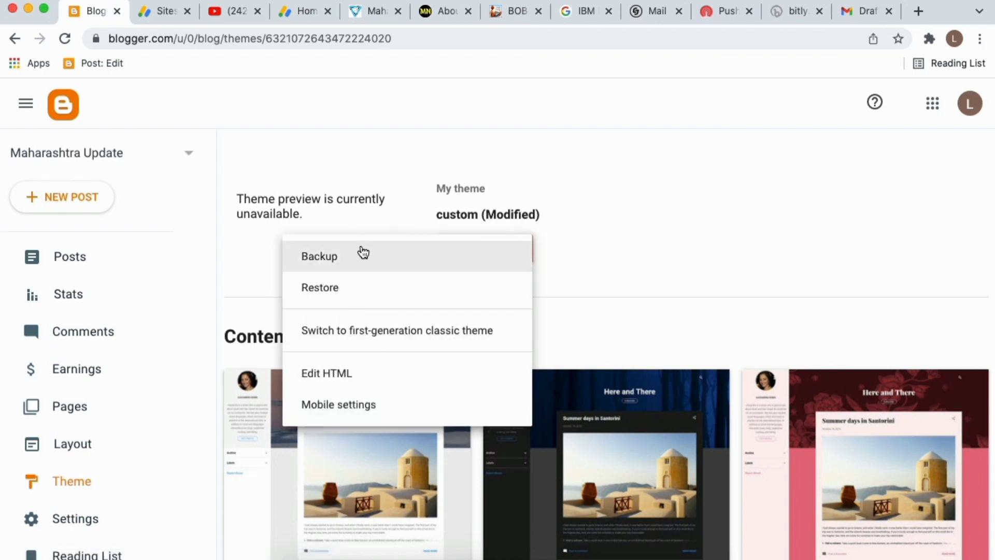
{"action": "left_click", "coordinate": [84, 259]}
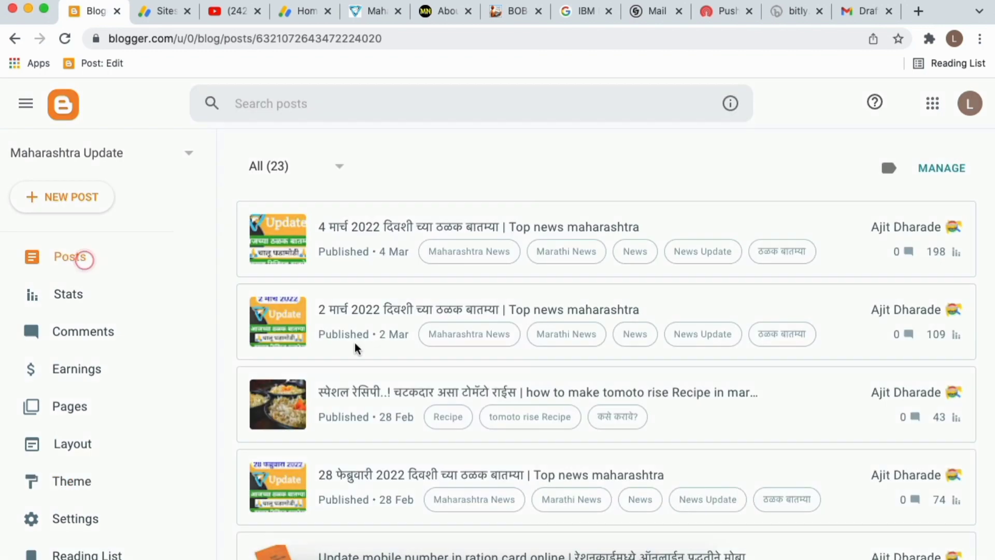
{"action": "scroll", "coordinate": [566, 431], "scroll_direction": "down", "scroll_amount": 9}
{"action": "scroll", "coordinate": [567, 430], "scroll_direction": "up", "scroll_amount": 9}
{"action": "scroll", "coordinate": [73, 368], "scroll_direction": "down", "scroll_amount": 3}
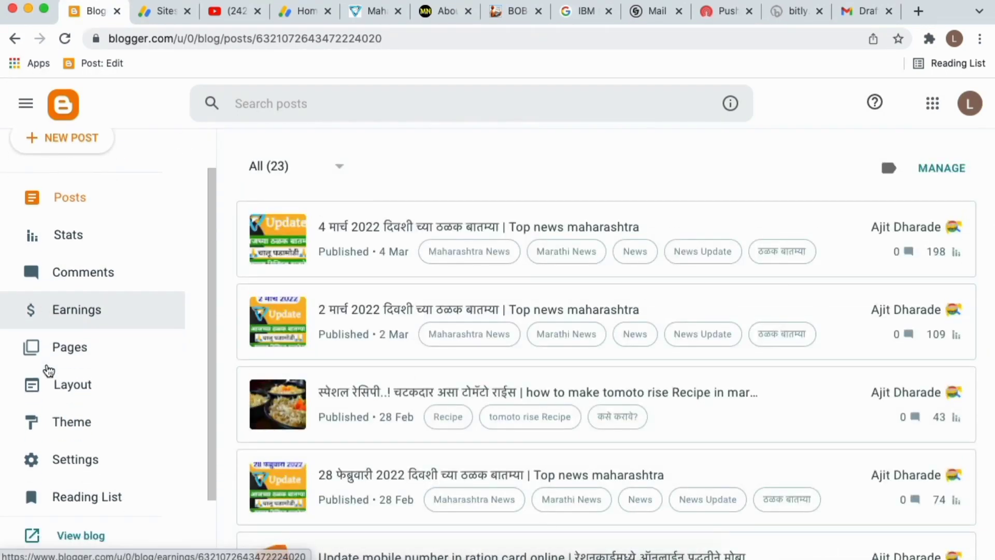
{"action": "left_click", "coordinate": [75, 411]}
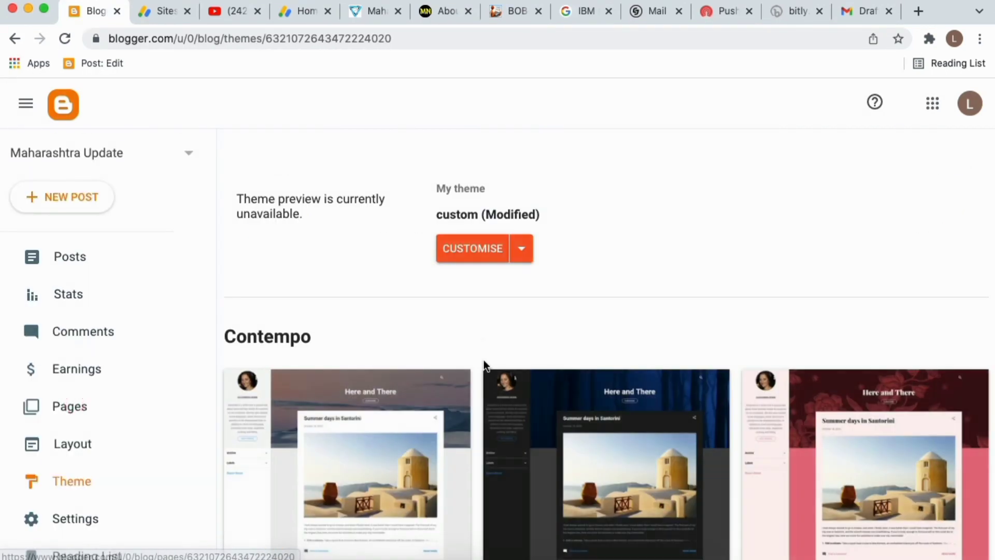
{"action": "left_click", "coordinate": [521, 249]}
In Edit HTML, paste the AdSense script on a new line after <head> and save the theme.
{"action": "left_click", "coordinate": [337, 378]}
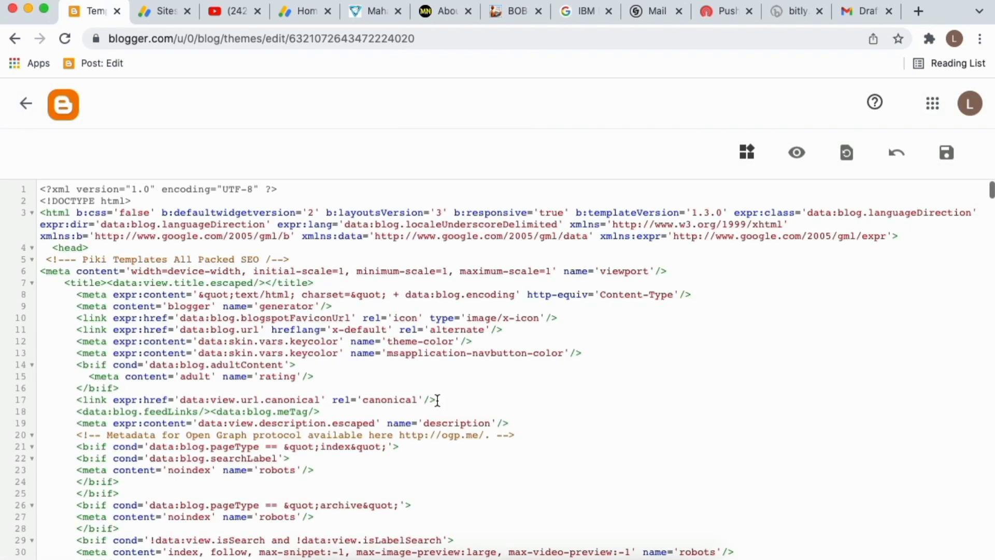
{"action": "scroll", "coordinate": [437, 402], "scroll_direction": "down", "scroll_amount": 10}
{"action": "scroll", "coordinate": [394, 383], "scroll_direction": "up", "scroll_amount": 10}
{"action": "scroll", "coordinate": [61, 253], "scroll_direction": "up", "scroll_amount": 5}
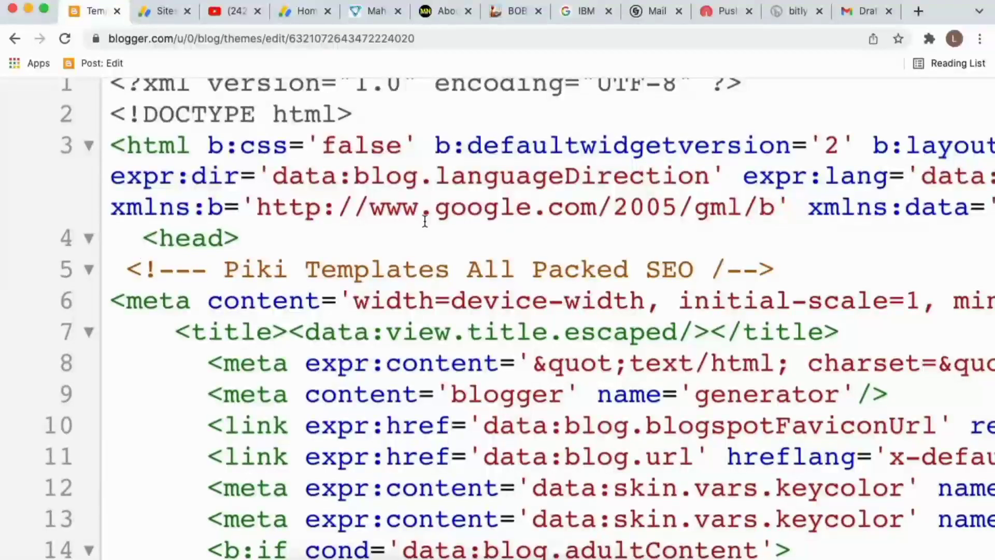
{"action": "left_click", "coordinate": [250, 233]}
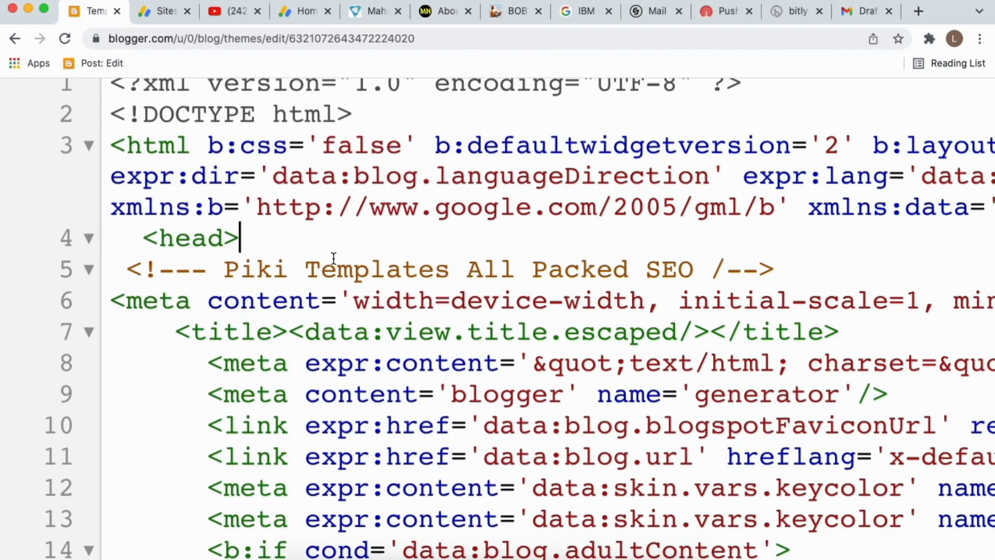
{"action": "key", "text": "Return"}
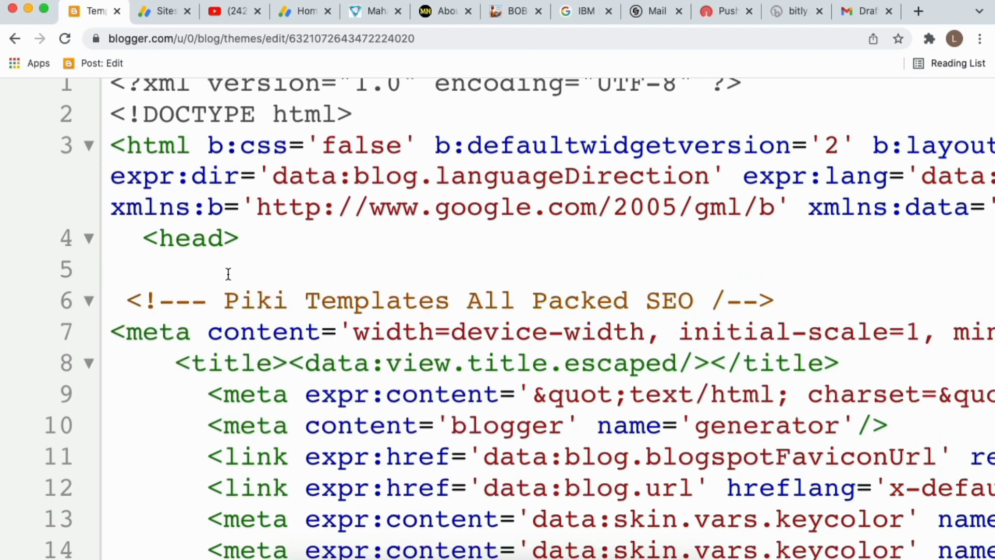
{"action": "key", "text": "super+v"}
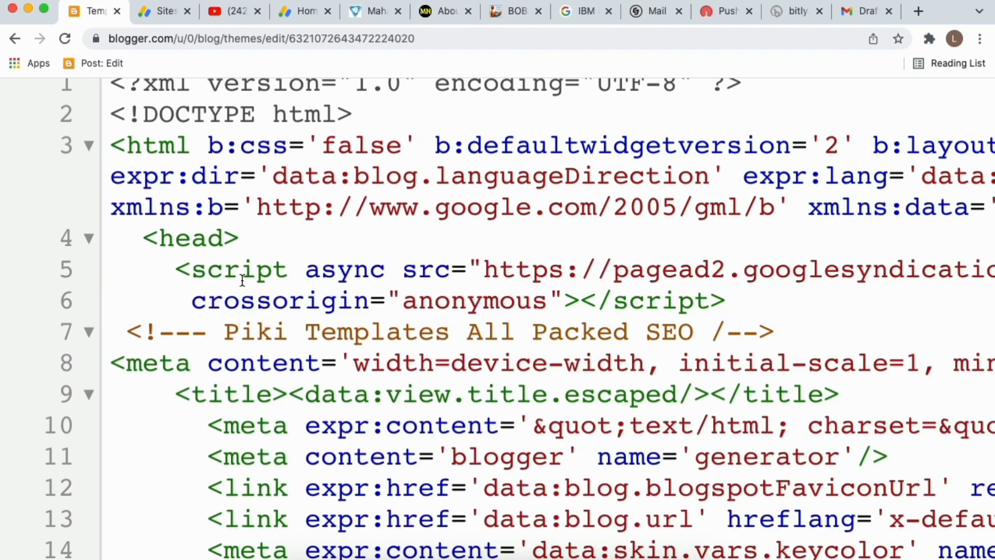
{"action": "key", "text": "Return"}
{"action": "key", "text": "super+0"}
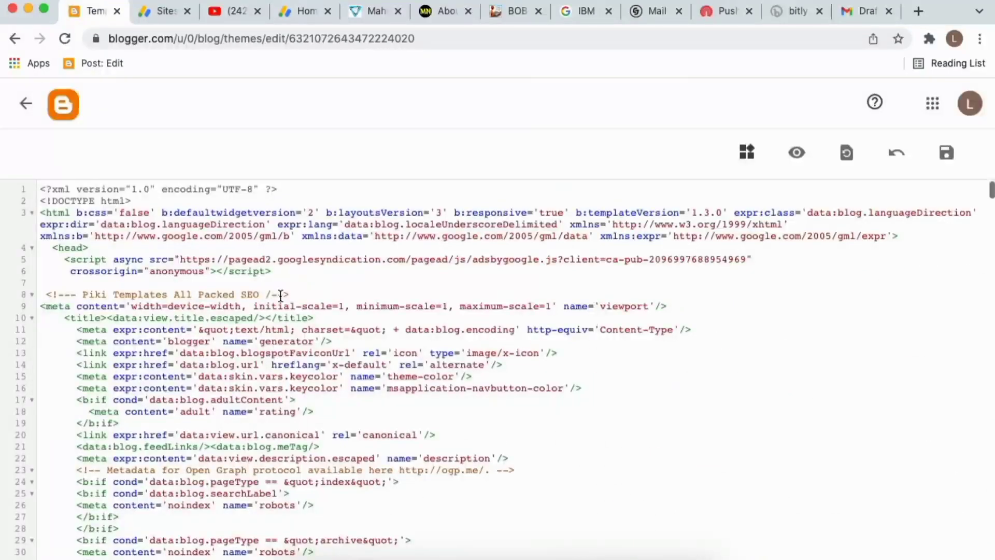
{"action": "left_click", "coordinate": [947, 153]}
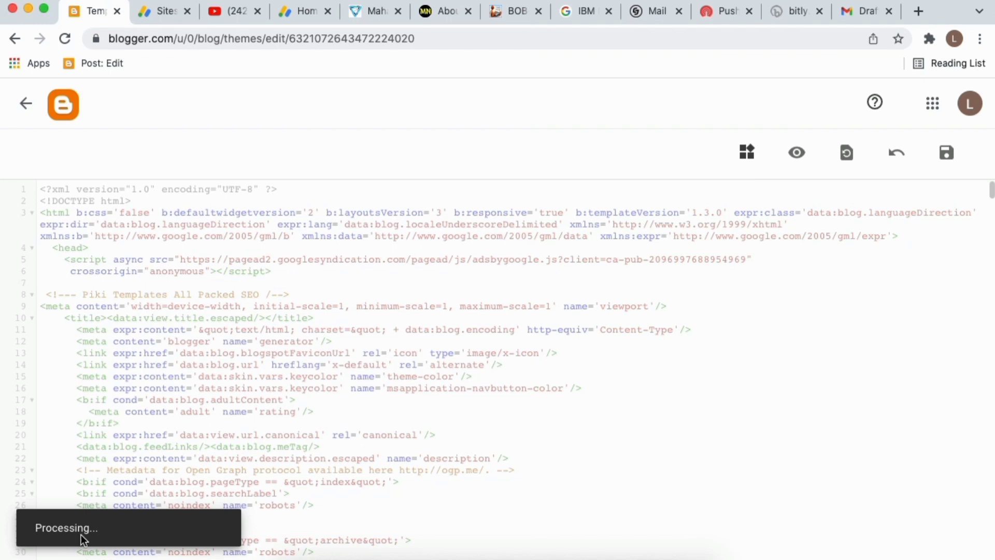
Request AdSense review for maharashtraupdate.in, then continue to Set up ads.
{"action": "left_click", "coordinate": [157, 13]}
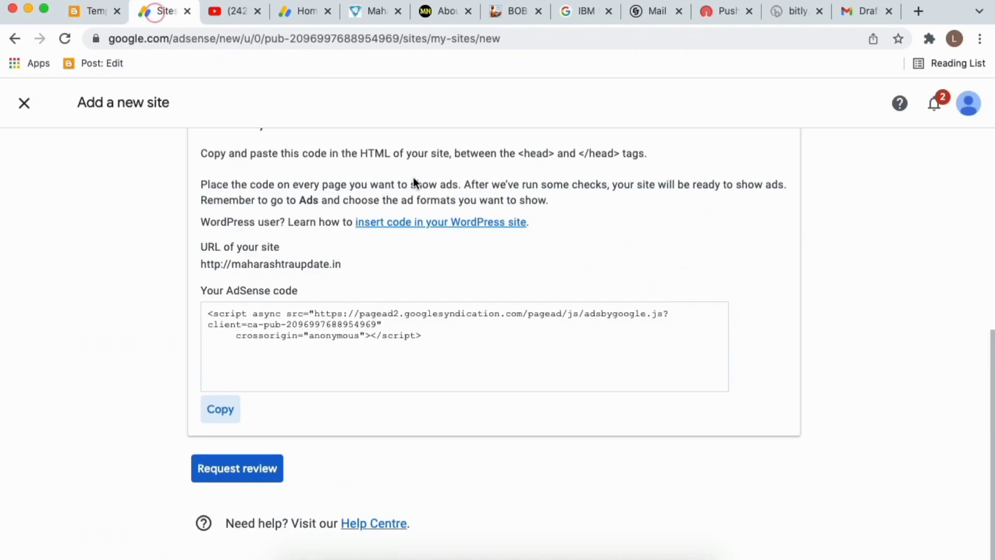
{"action": "left_click", "coordinate": [242, 471]}
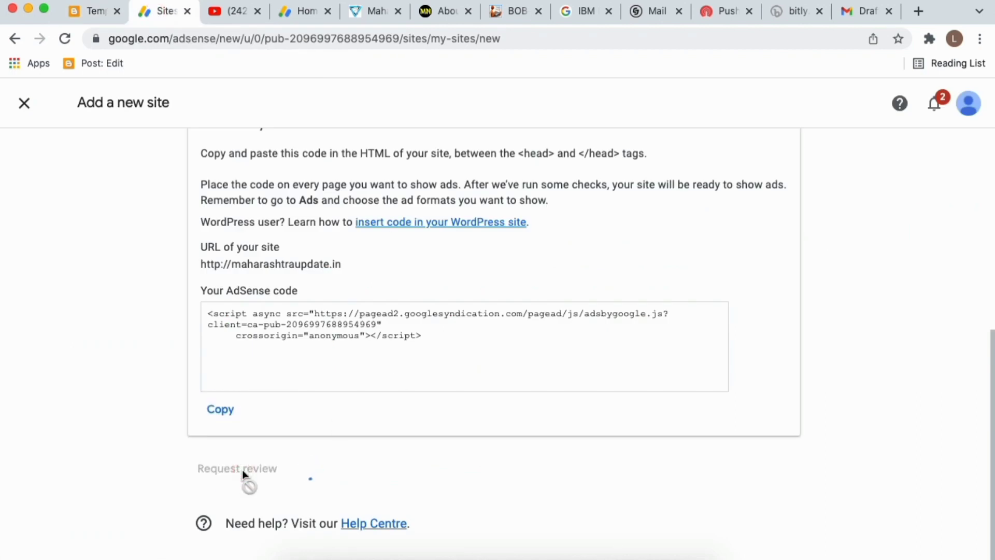
{"action": "scroll", "coordinate": [486, 469], "scroll_direction": "down", "scroll_amount": 4}
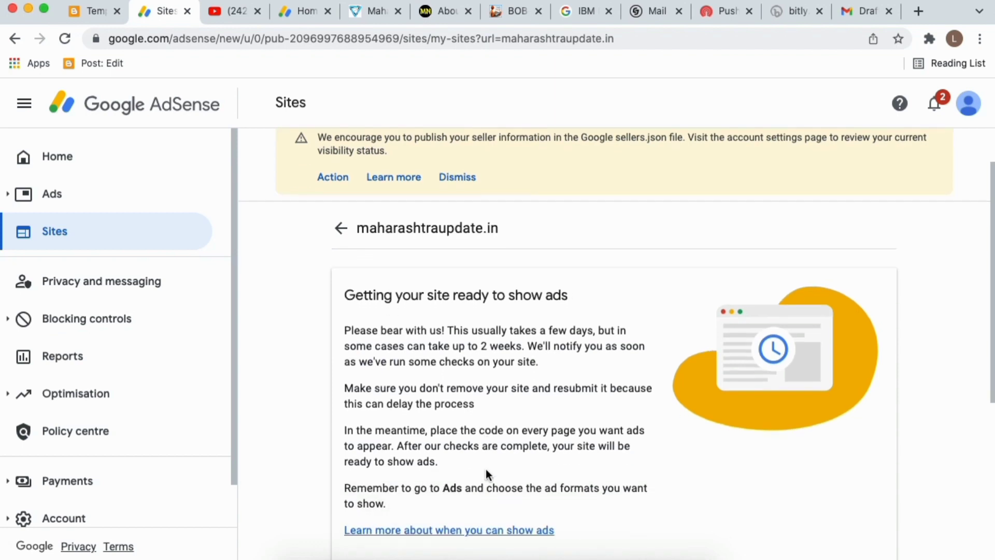
{"action": "scroll", "coordinate": [507, 292], "scroll_direction": "down", "scroll_amount": 2}
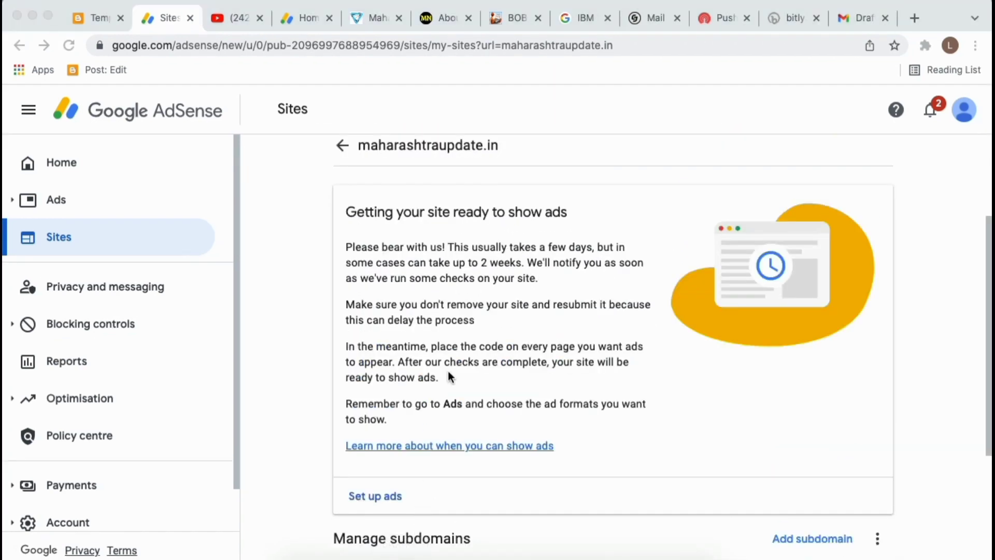
{"action": "scroll", "coordinate": [416, 382], "scroll_direction": "down", "scroll_amount": 2}
{"action": "left_click", "coordinate": [370, 408]}
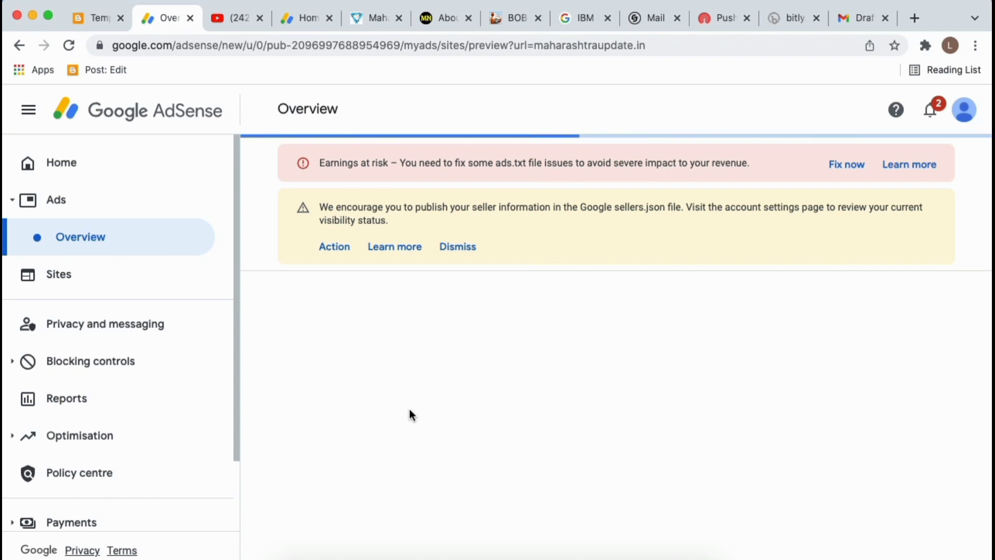
Leave the theme editor for Blogger's Earnings page to confirm the review, then return to AdSense Overview.
{"action": "left_click", "coordinate": [95, 19]}
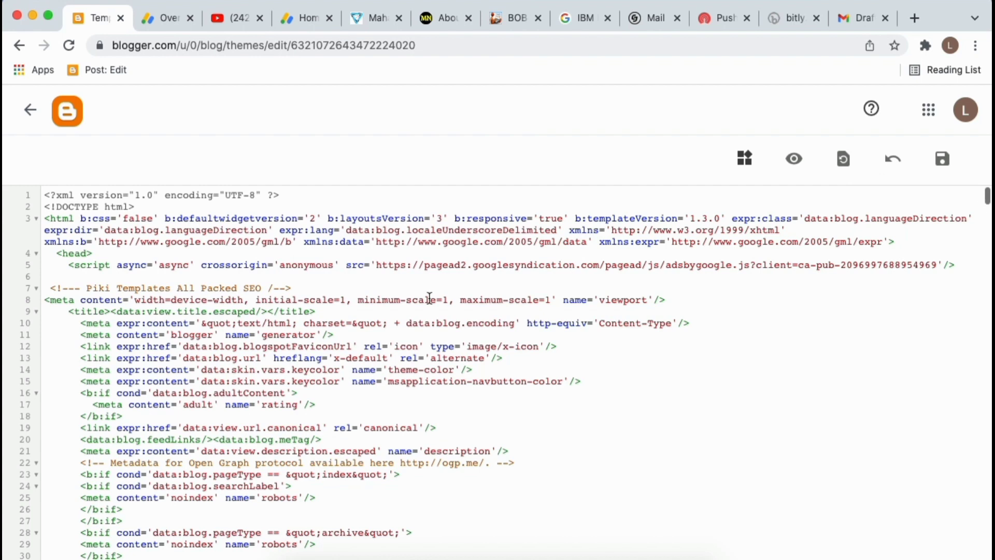
{"action": "left_click", "coordinate": [28, 110]}
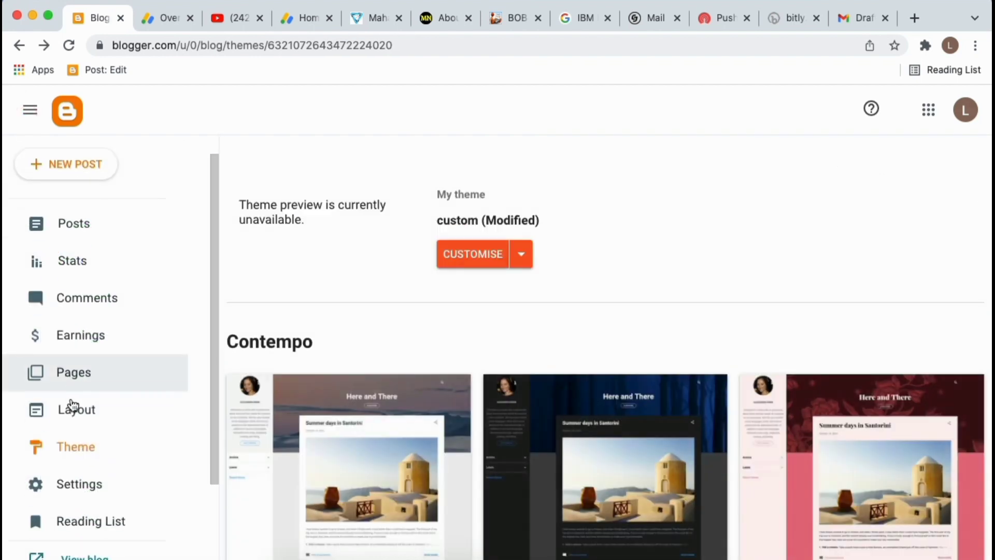
{"action": "scroll", "coordinate": [88, 337], "scroll_direction": "down", "scroll_amount": 2}
{"action": "left_click", "coordinate": [92, 242]}
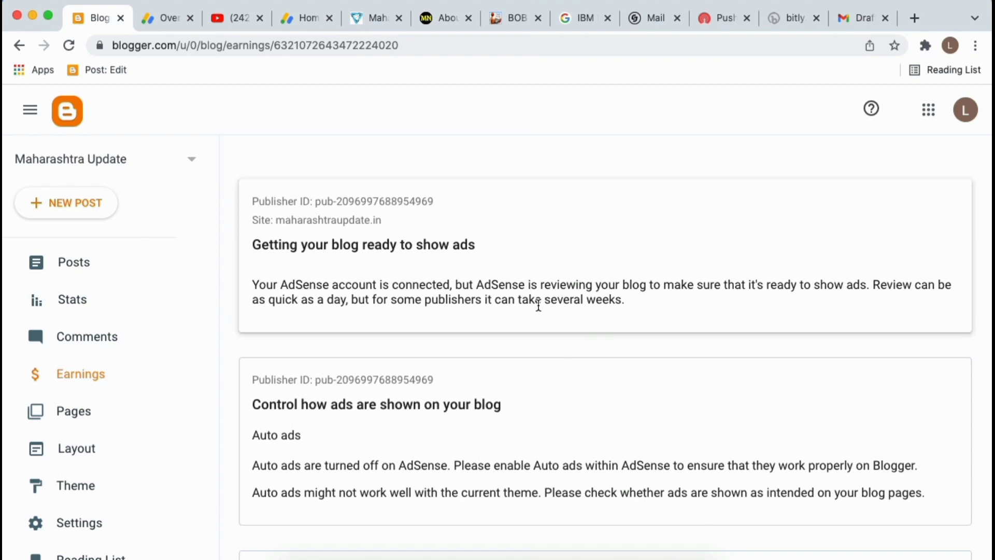
{"action": "scroll", "coordinate": [551, 321], "scroll_direction": "down", "scroll_amount": 3}
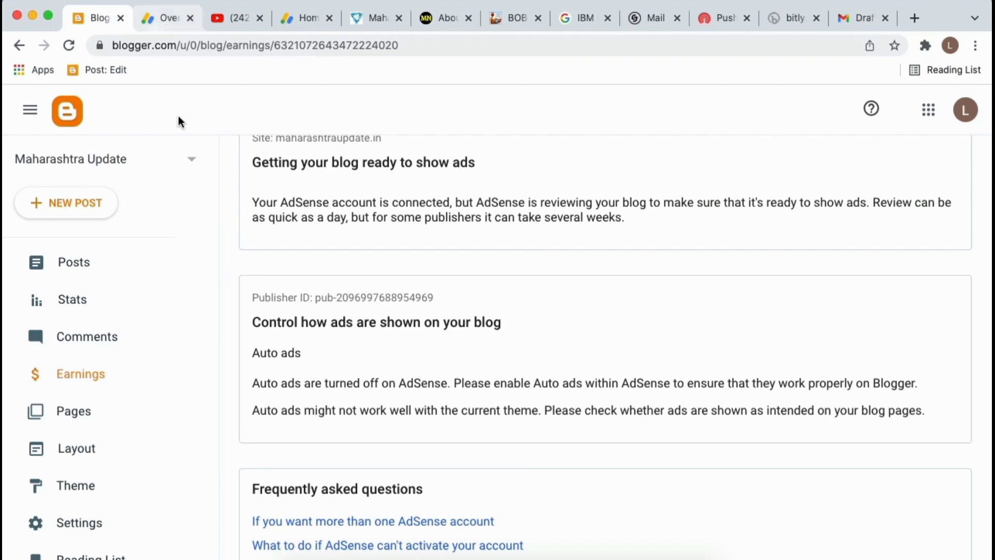
{"action": "scroll", "coordinate": [307, 288], "scroll_direction": "up", "scroll_amount": 3}
{"action": "left_click", "coordinate": [158, 18]}
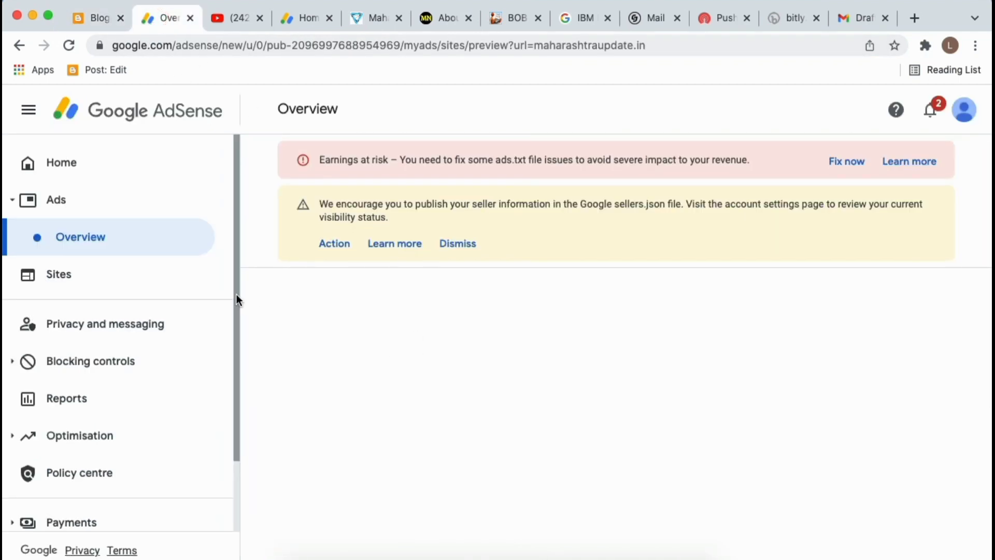
Open the AdSense Sites list showing maharashtraupdate.in and maharashtranokari.com.
{"action": "left_click", "coordinate": [369, 465]}
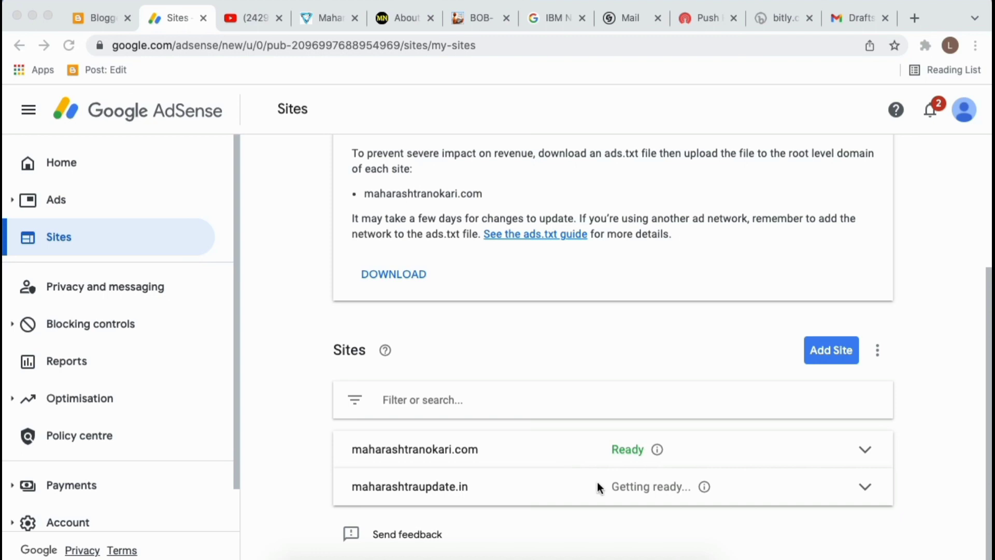
{"action": "left_click", "coordinate": [642, 502]}
{"action": "scroll", "coordinate": [642, 502], "scroll_direction": "up", "scroll_amount": 5}
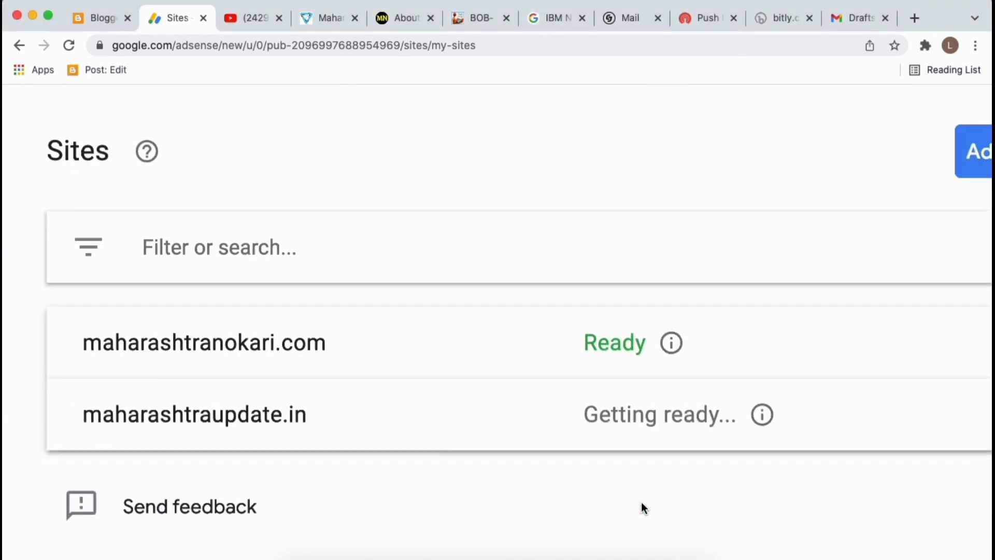
{"action": "scroll", "coordinate": [642, 502], "scroll_direction": "down", "scroll_amount": 5}
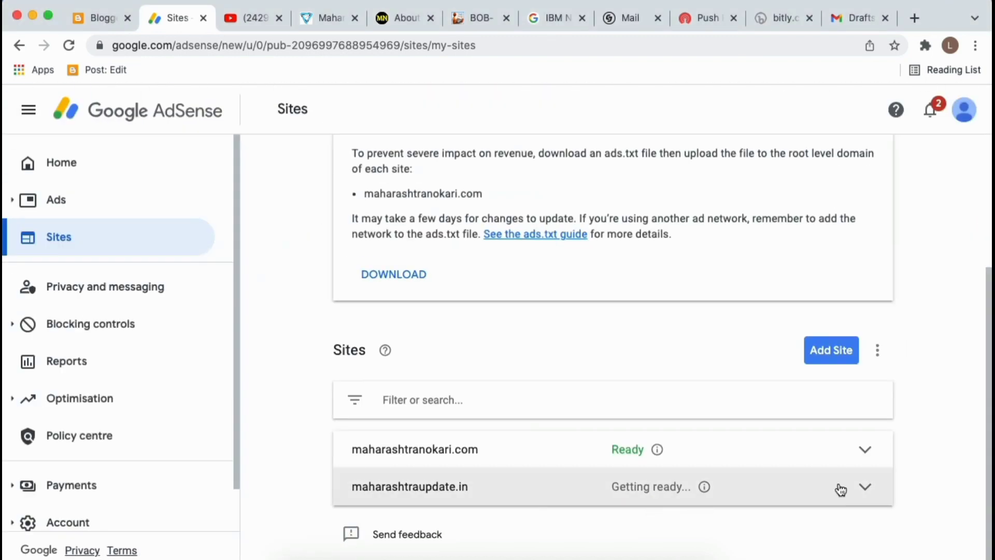
Expand maharashtraupdate.in's review status, view its full details, and go back to the Sites list.
{"action": "left_click", "coordinate": [864, 486]}
{"action": "scroll", "coordinate": [697, 499], "scroll_direction": "down", "scroll_amount": 2}
{"action": "scroll", "coordinate": [697, 499], "scroll_direction": "down", "scroll_amount": 5}
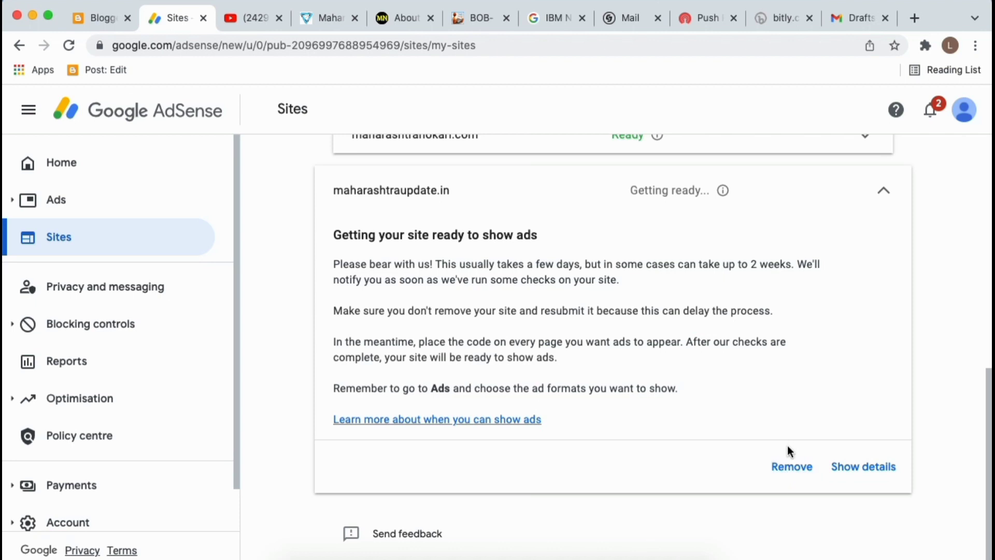
{"action": "left_click", "coordinate": [862, 469]}
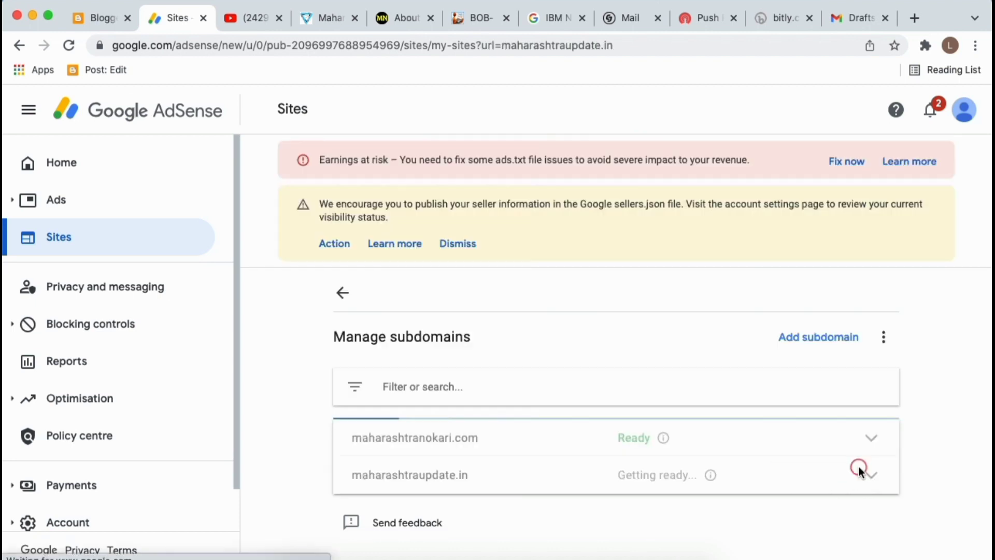
{"action": "scroll", "coordinate": [718, 440], "scroll_direction": "down", "scroll_amount": 2}
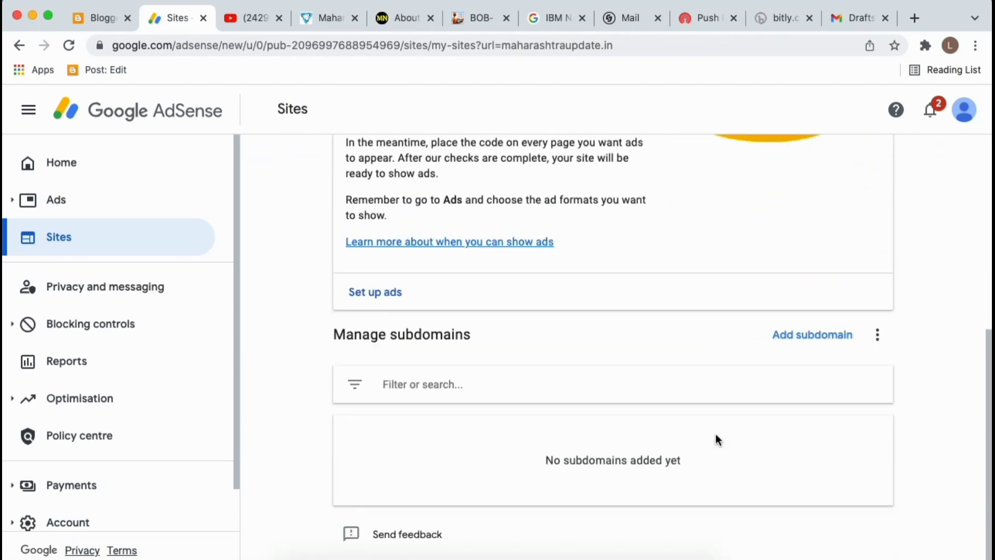
{"action": "scroll", "coordinate": [718, 440], "scroll_direction": "up", "scroll_amount": 10}
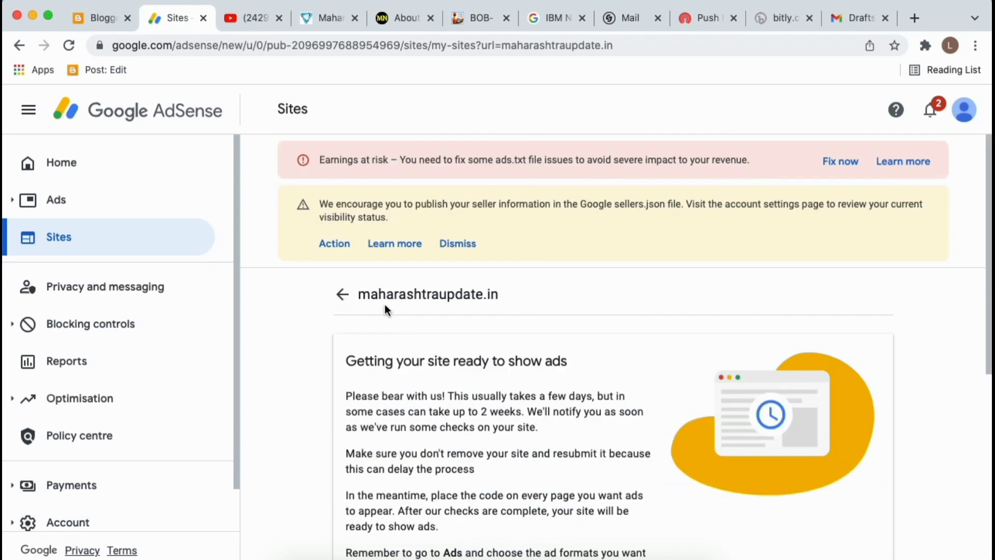
{"action": "left_click", "coordinate": [334, 291]}
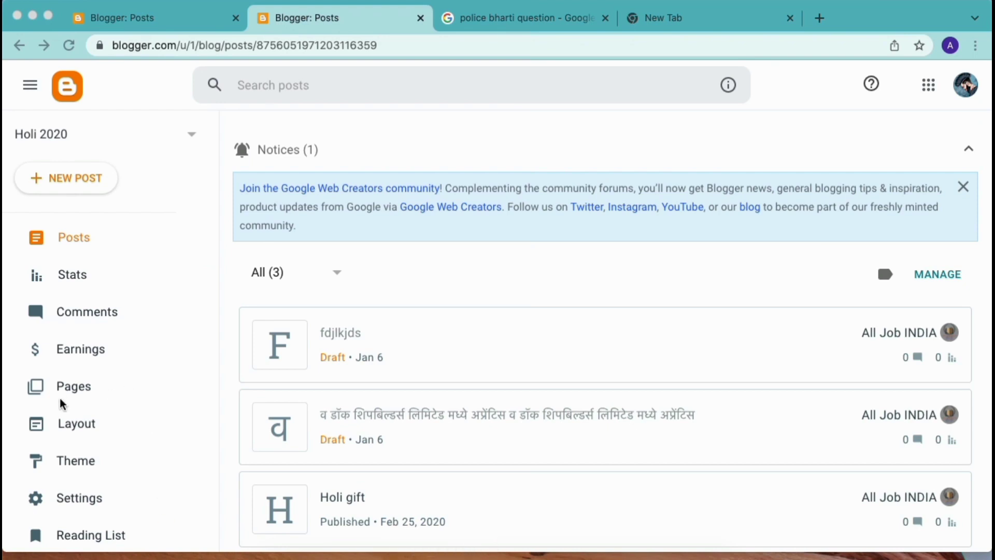
From the Holi 2020 blog's Earnings page, start creating a new AdSense account.
{"action": "left_click", "coordinate": [74, 347]}
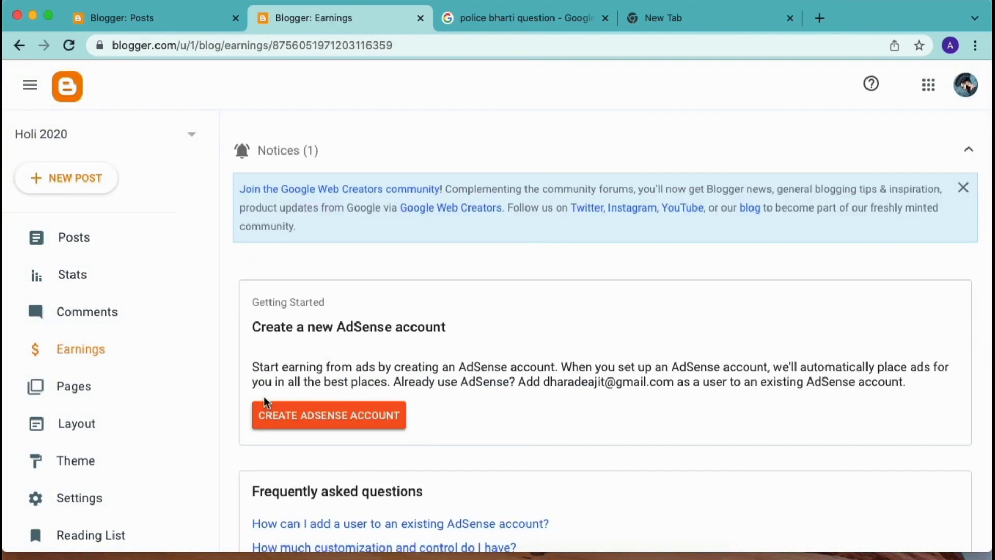
{"action": "scroll", "coordinate": [428, 414], "scroll_direction": "down", "scroll_amount": 1}
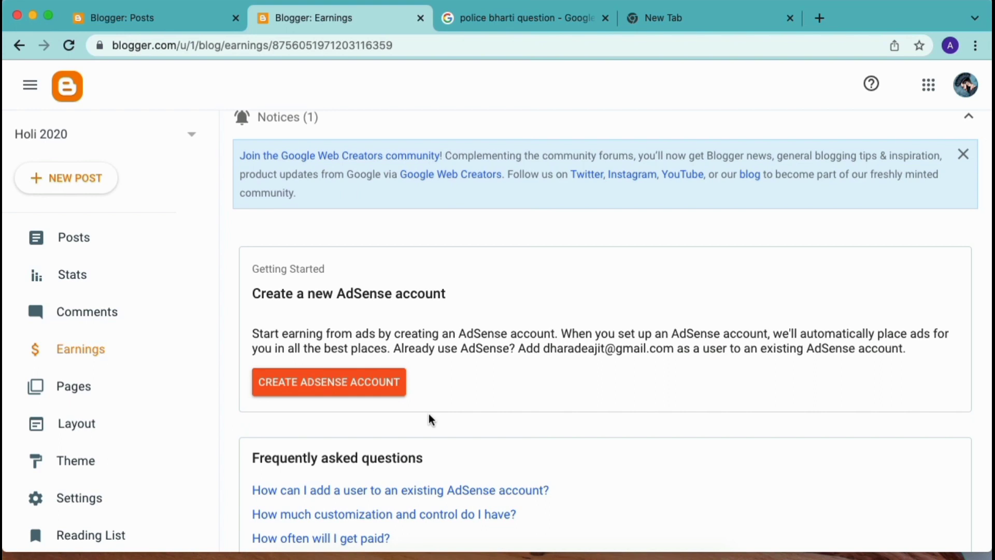
{"action": "left_click", "coordinate": [342, 390]}
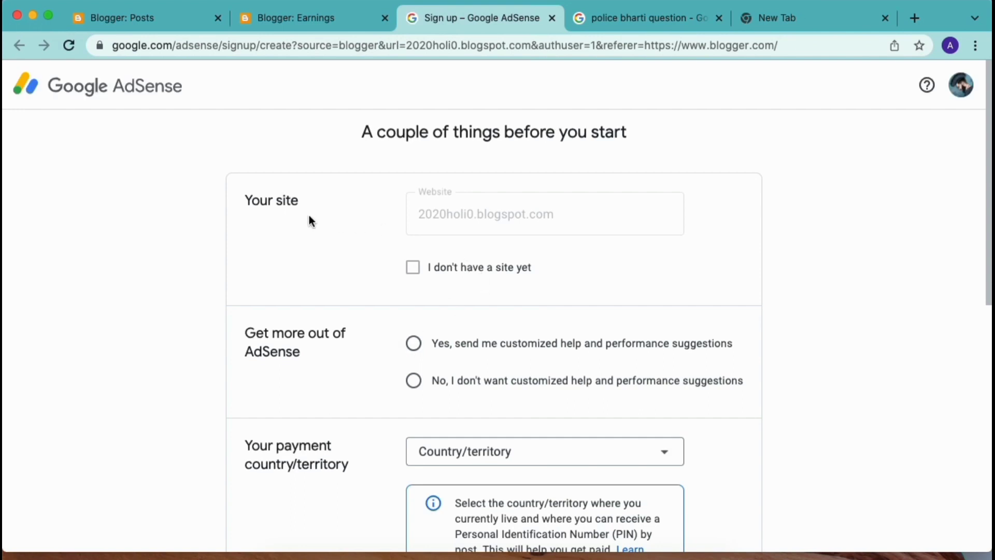
Fill the AdSense sign-up for 2020holi0.blogspot.com, opting in to customized help and performance suggestions.
{"action": "left_click", "coordinate": [484, 216]}
{"action": "scroll", "coordinate": [482, 406], "scroll_direction": "down", "scroll_amount": 3}
{"action": "scroll", "coordinate": [493, 228], "scroll_direction": "up", "scroll_amount": 3}
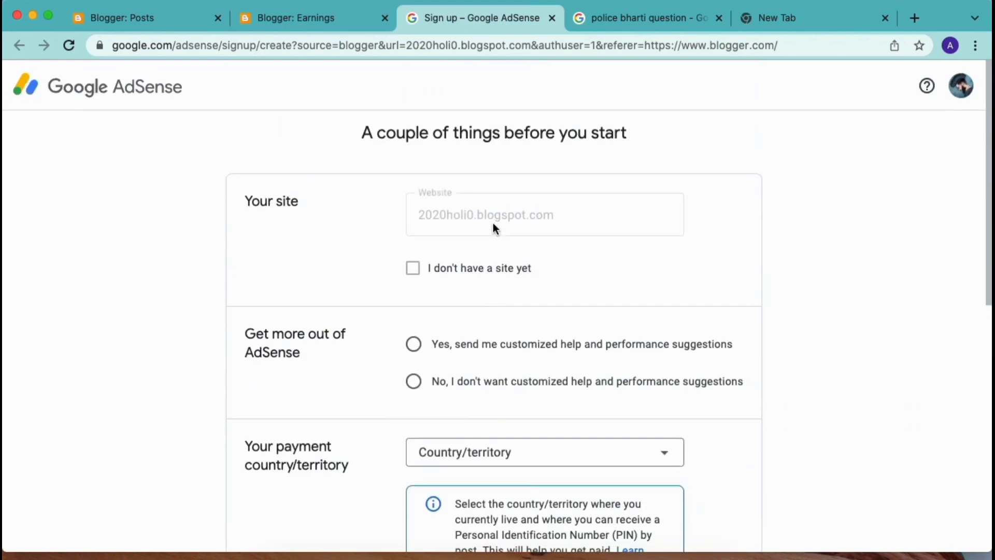
{"action": "scroll", "coordinate": [450, 265], "scroll_direction": "down", "scroll_amount": 1}
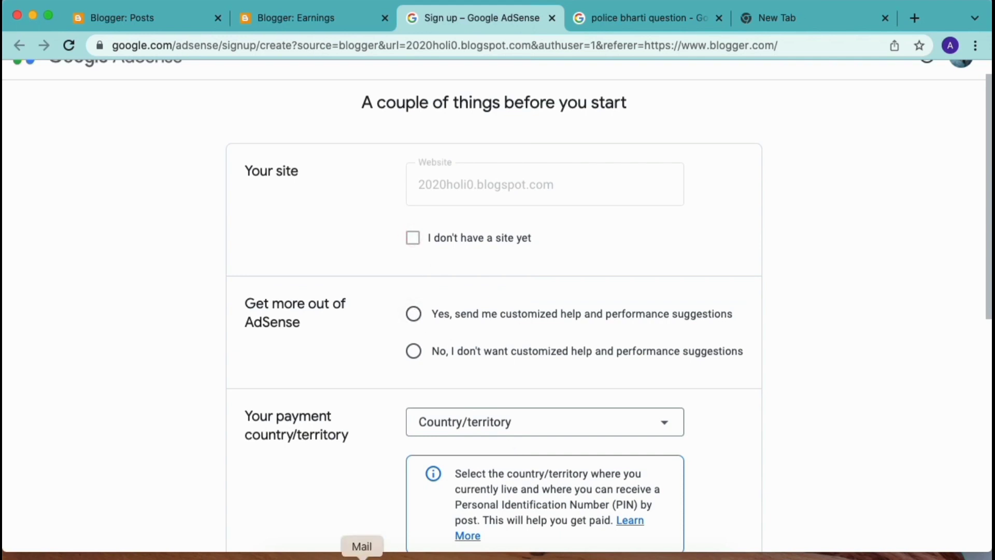
{"action": "left_click", "coordinate": [413, 314]}
{"action": "scroll", "coordinate": [417, 346], "scroll_direction": "down", "scroll_amount": 1}
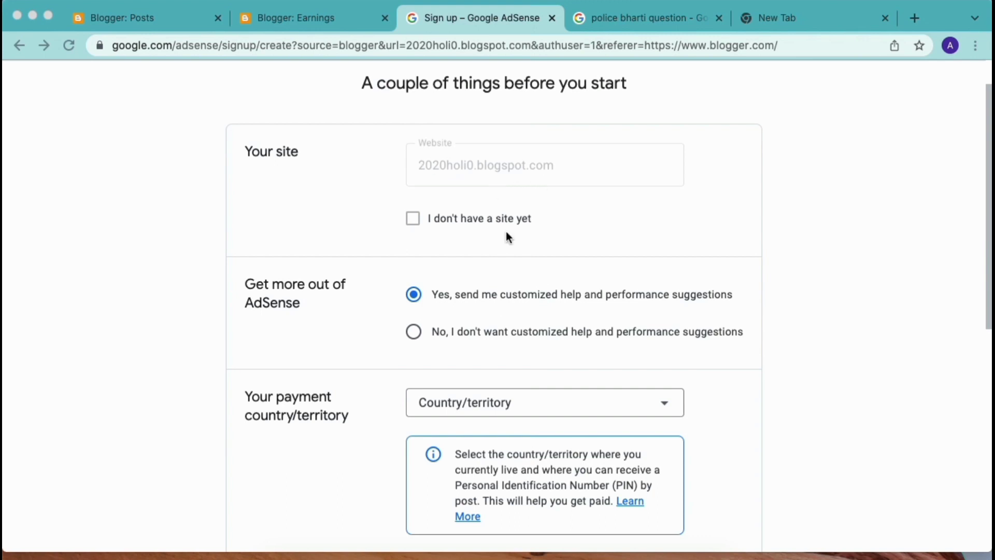
{"action": "scroll", "coordinate": [507, 233], "scroll_direction": "down", "scroll_amount": 3}
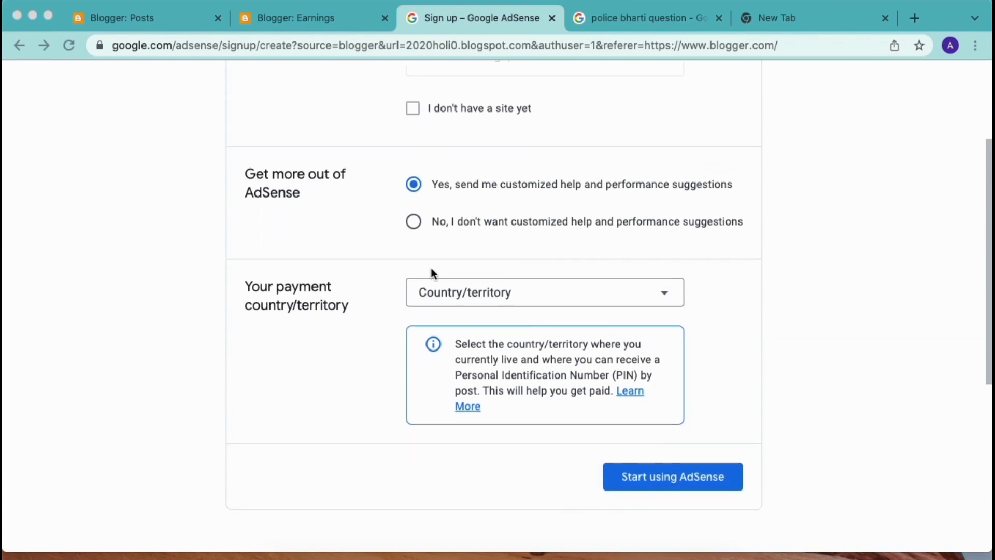
{"action": "scroll", "coordinate": [475, 229], "scroll_direction": "down", "scroll_amount": 2}
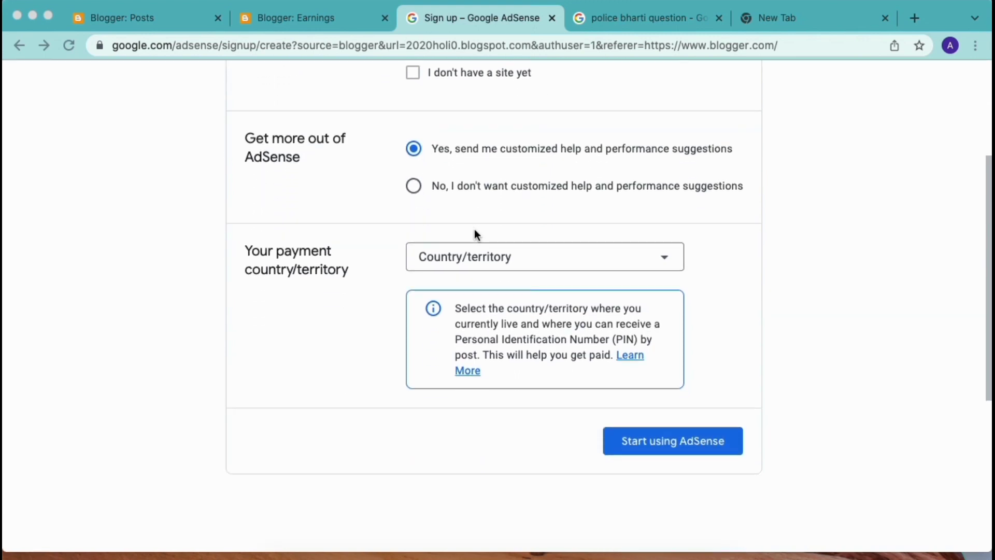
Set the payment country to India.
{"action": "left_click", "coordinate": [497, 235]}
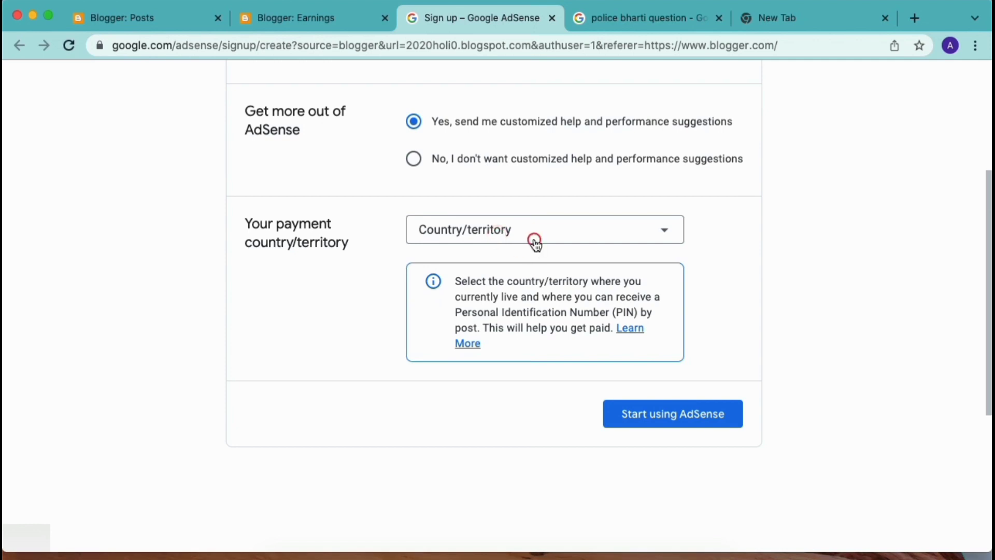
{"action": "left_click", "coordinate": [535, 241]}
{"action": "scroll", "coordinate": [504, 418], "scroll_direction": "down", "scroll_amount": 15}
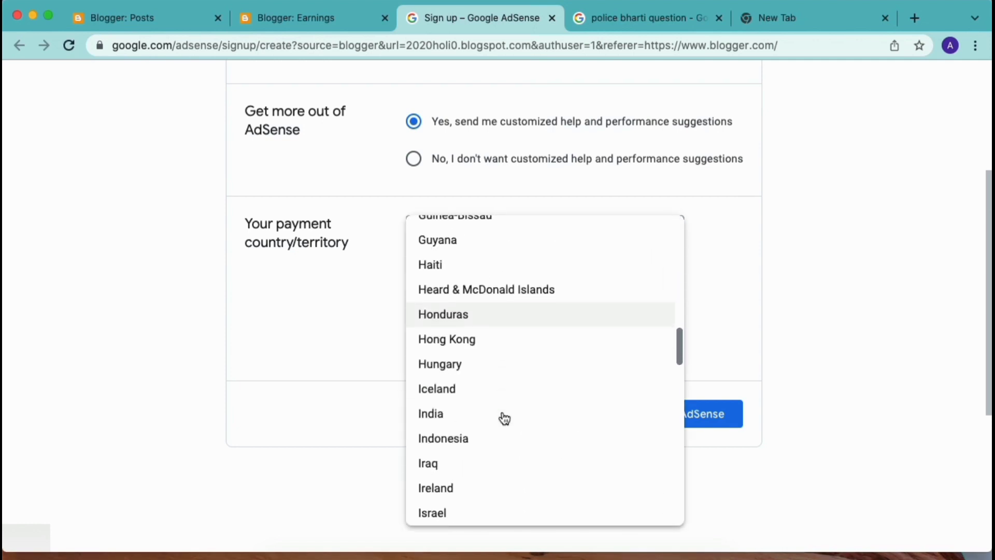
{"action": "scroll", "coordinate": [505, 417], "scroll_direction": "down", "scroll_amount": 4}
{"action": "scroll", "coordinate": [503, 416], "scroll_direction": "up", "scroll_amount": 2}
{"action": "left_click", "coordinate": [453, 318]}
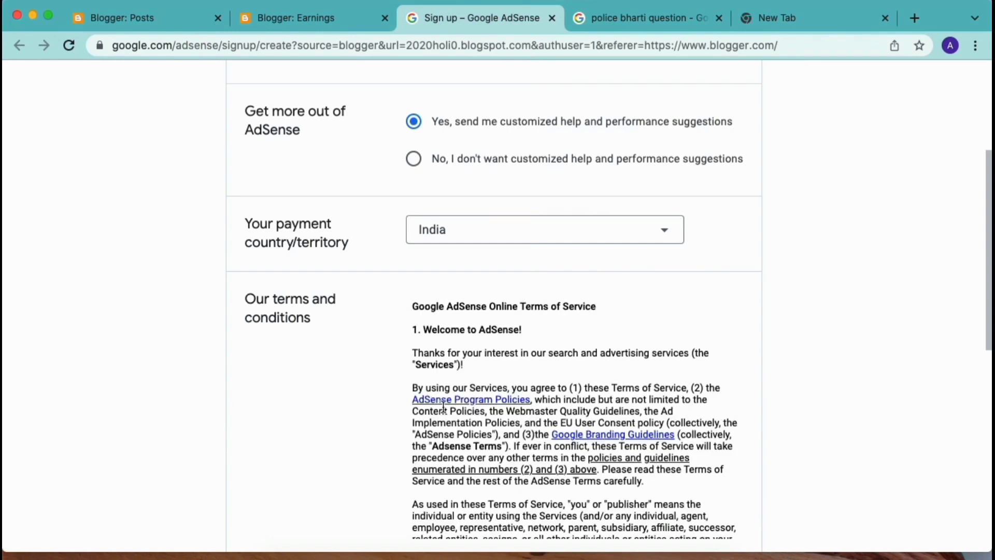
Accept the AdSense terms agreement and submit the sign-up to create the account.
{"action": "scroll", "coordinate": [444, 406], "scroll_direction": "down", "scroll_amount": 15}
{"action": "scroll", "coordinate": [443, 407], "scroll_direction": "down", "scroll_amount": 10}
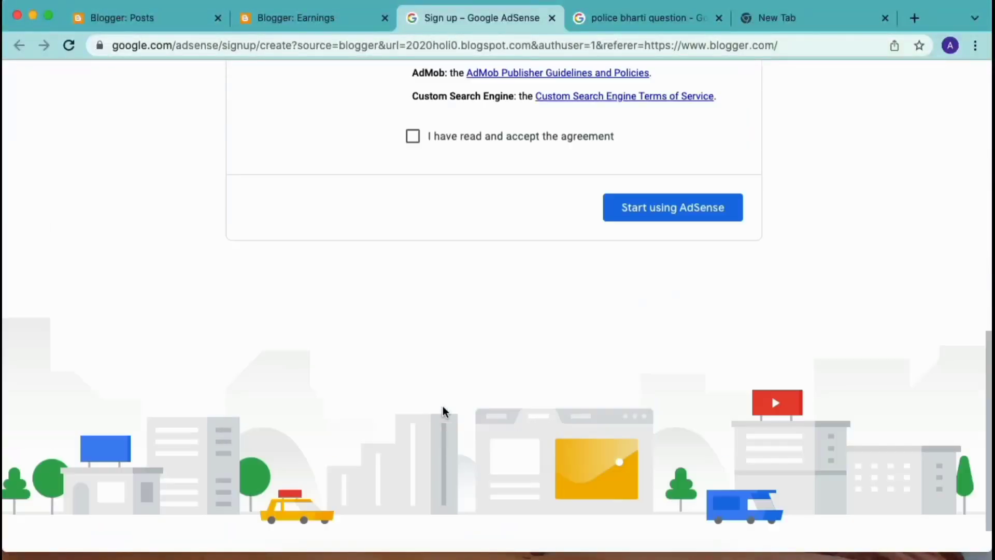
{"action": "scroll", "coordinate": [416, 223], "scroll_direction": "up", "scroll_amount": 2}
{"action": "left_click", "coordinate": [412, 227]}
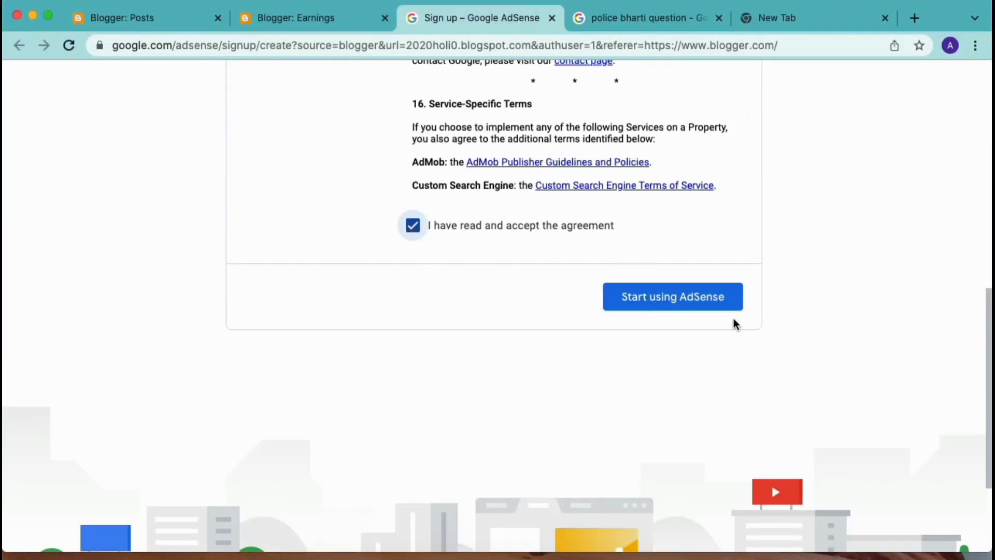
{"action": "left_click", "coordinate": [648, 308]}
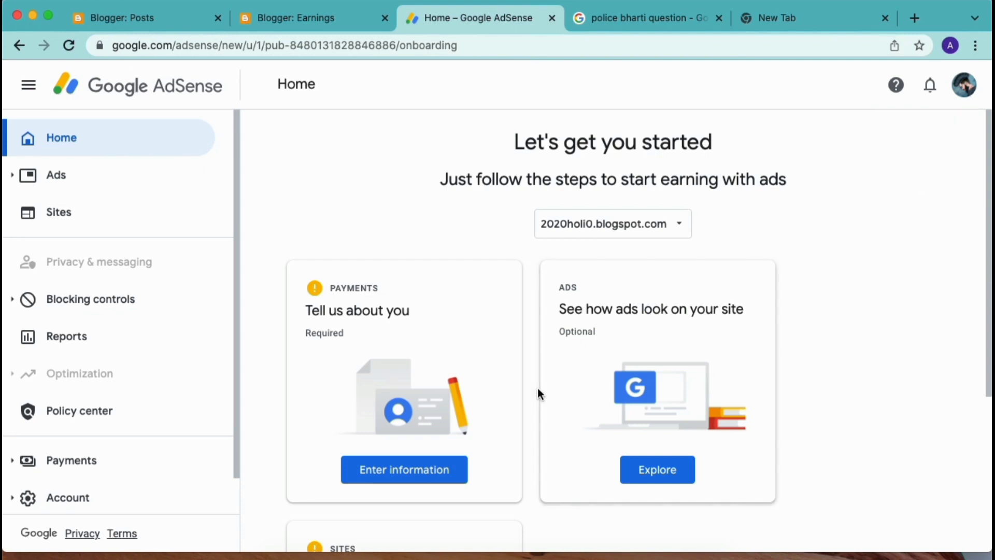
{"action": "scroll", "coordinate": [538, 389], "scroll_direction": "down", "scroll_amount": 3}
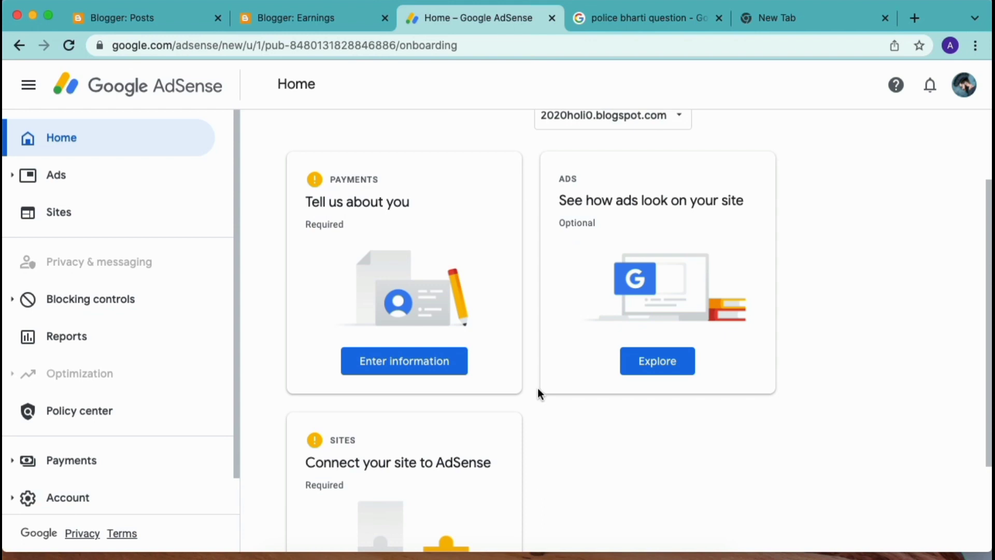
{"action": "scroll", "coordinate": [538, 390], "scroll_direction": "down", "scroll_amount": 3}
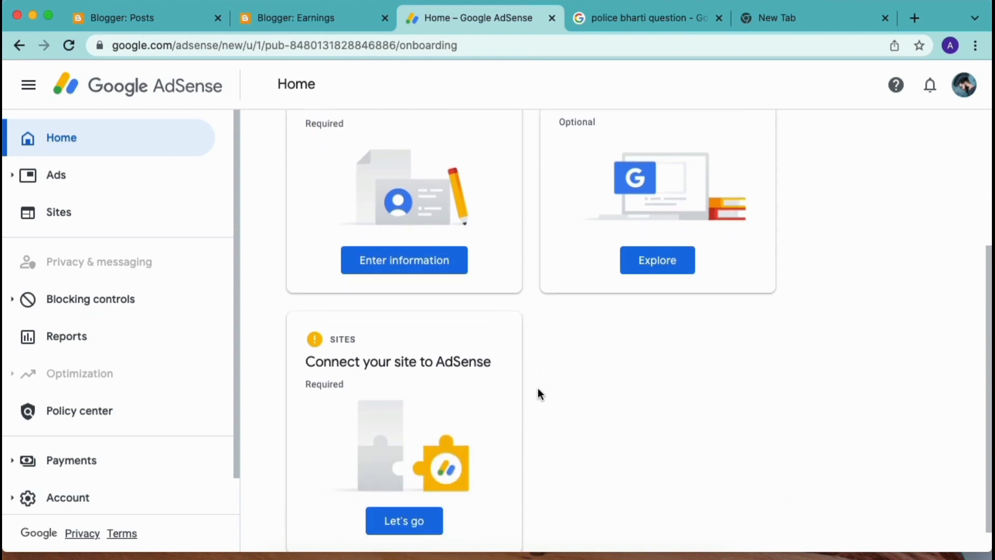
Switch to Blogger Earnings and open the live Holi 2020 blog in a new tab.
{"action": "scroll", "coordinate": [538, 392], "scroll_direction": "up", "scroll_amount": 3}
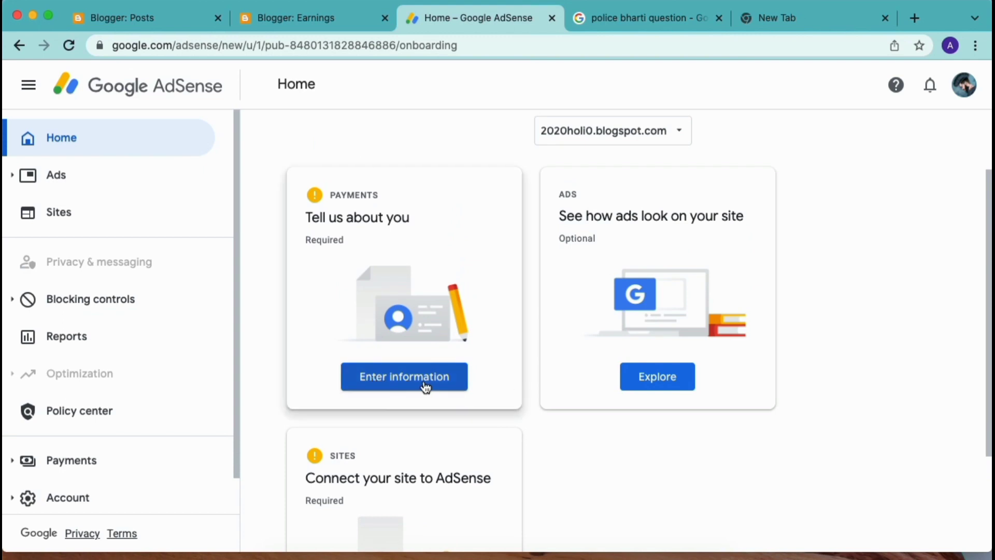
{"action": "scroll", "coordinate": [633, 202], "scroll_direction": "up", "scroll_amount": 2}
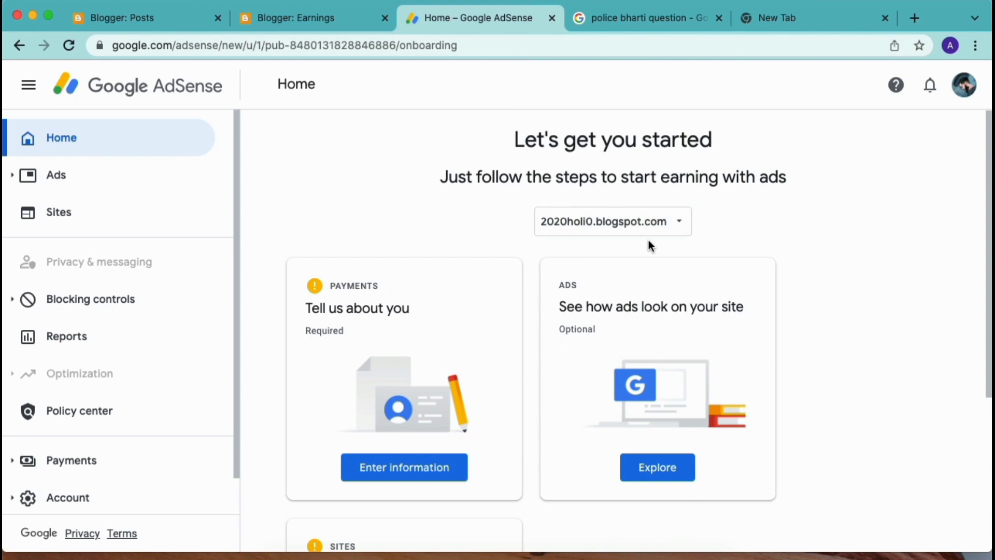
{"action": "left_click", "coordinate": [290, 23]}
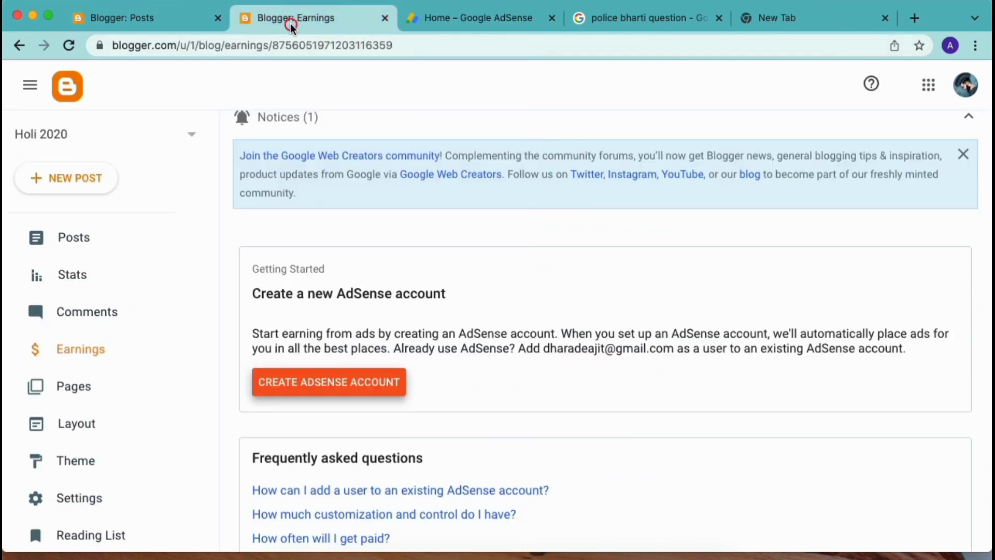
{"action": "scroll", "coordinate": [78, 456], "scroll_direction": "down", "scroll_amount": 3}
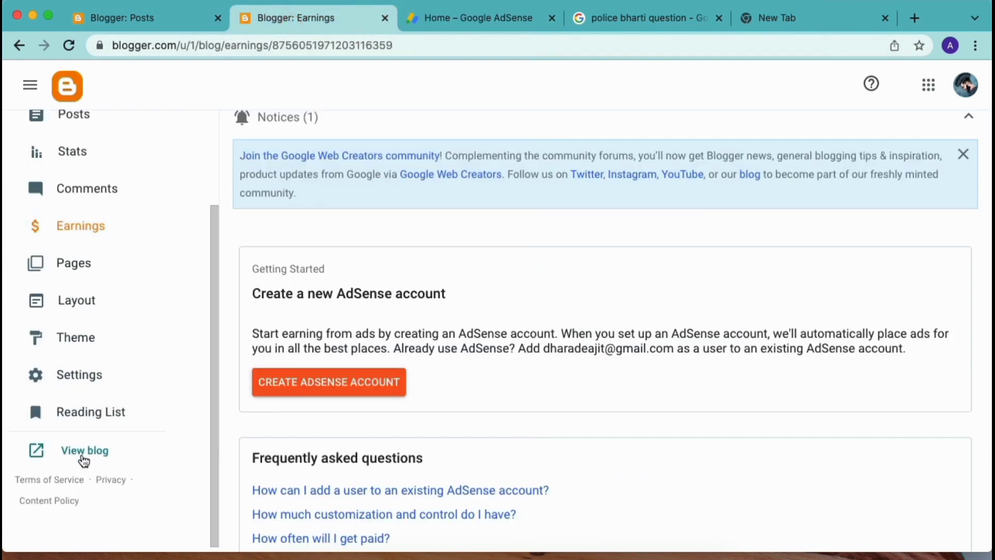
{"action": "left_click", "coordinate": [83, 456]}
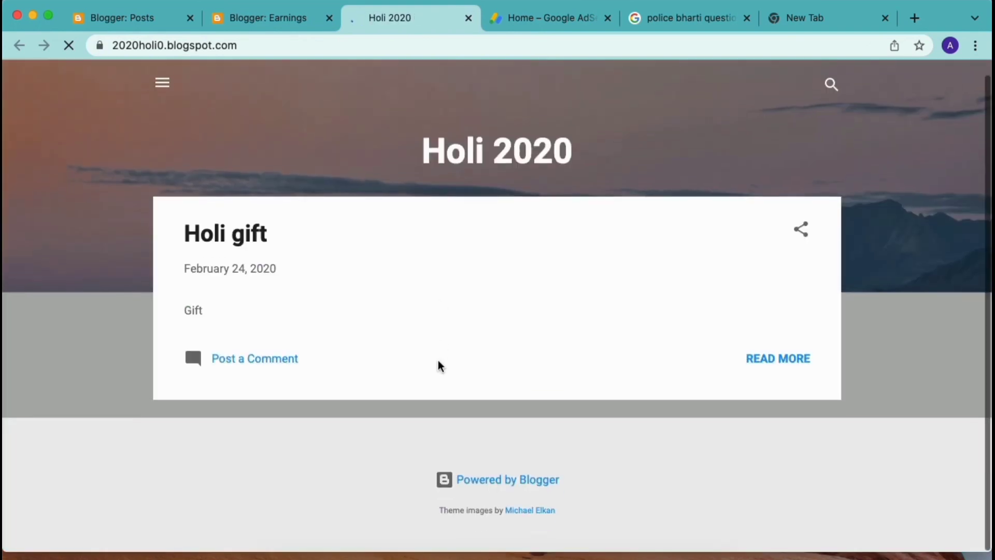
Back on AdSense Home, open the Payments customer information form.
{"action": "left_click", "coordinate": [505, 20]}
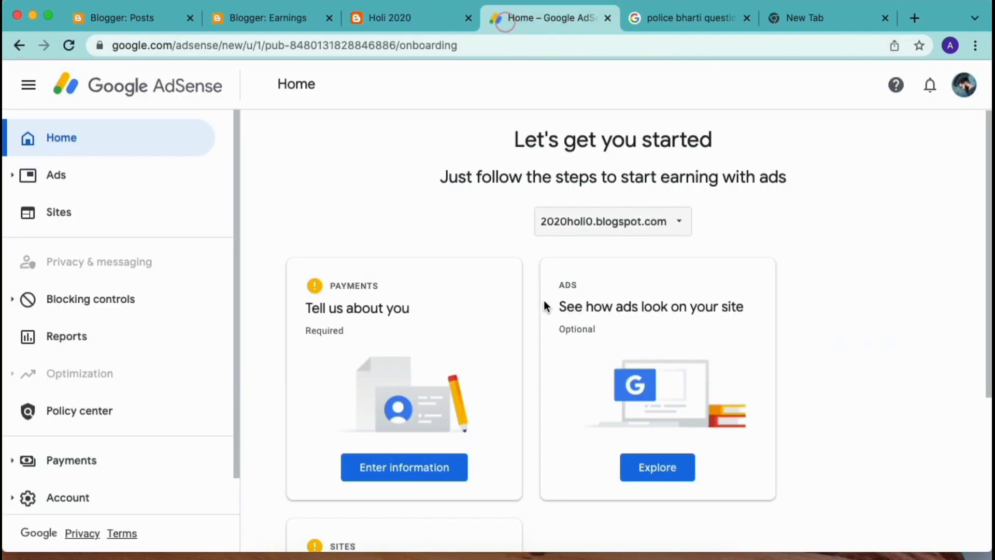
{"action": "scroll", "coordinate": [534, 312], "scroll_direction": "down", "scroll_amount": 2}
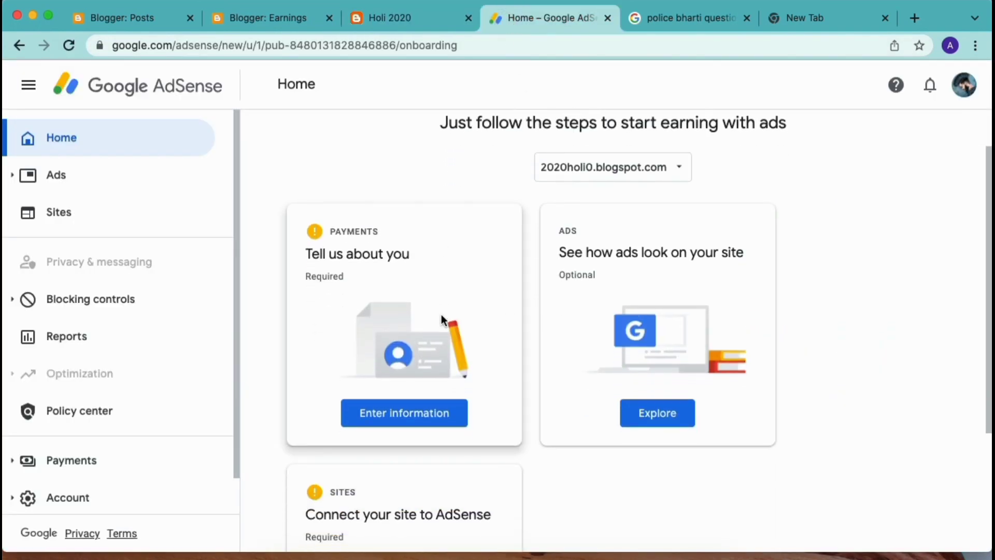
{"action": "left_click", "coordinate": [413, 422]}
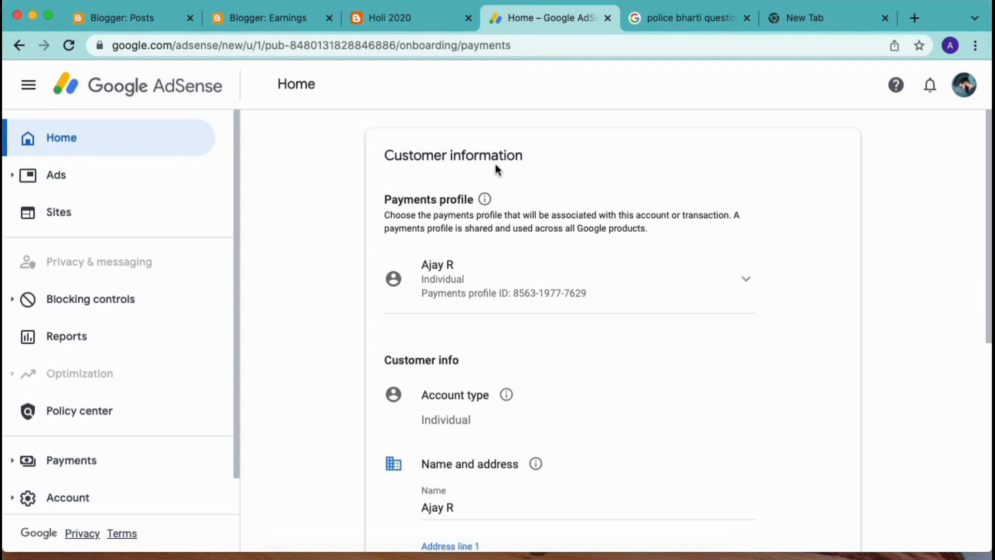
Replace the prefilled payee name with the account holder's name.
{"action": "key", "text": "Tab"}
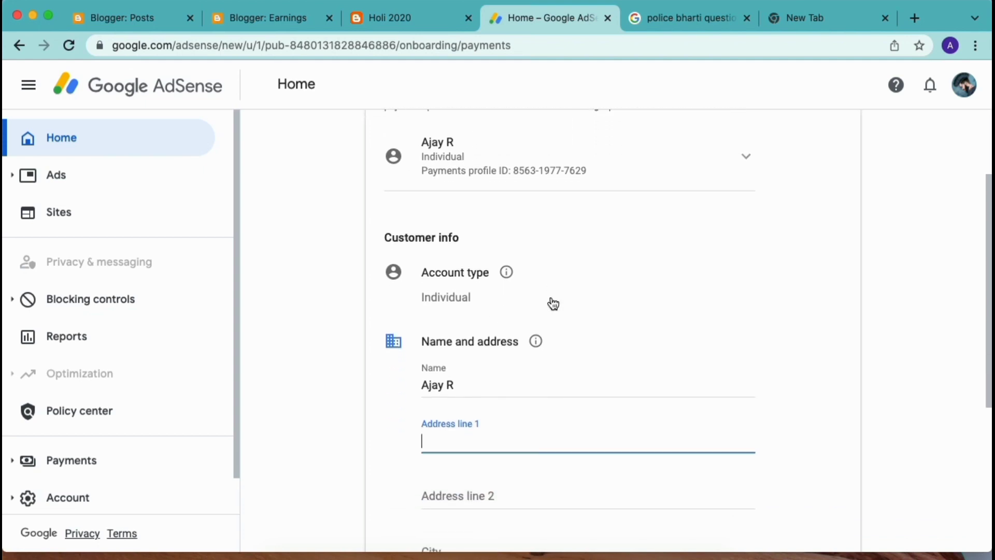
{"action": "scroll", "coordinate": [518, 295], "scroll_direction": "down", "scroll_amount": 2}
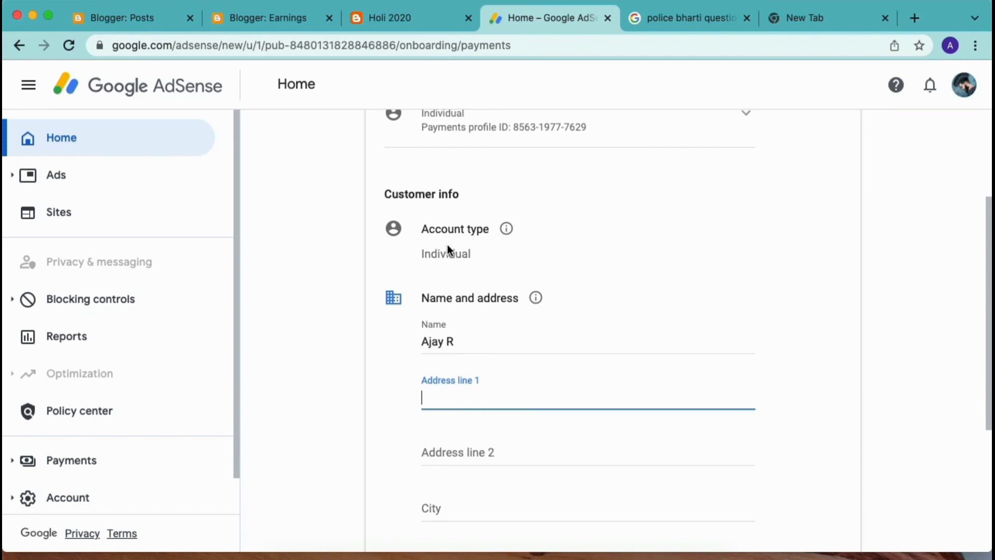
{"action": "scroll", "coordinate": [530, 254], "scroll_direction": "up", "scroll_amount": 1}
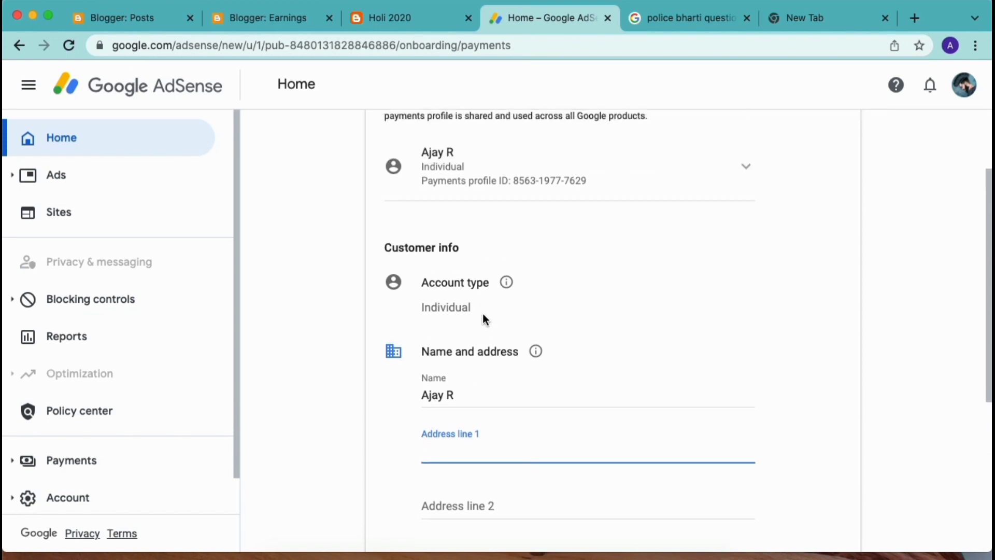
{"action": "scroll", "coordinate": [527, 309], "scroll_direction": "up", "scroll_amount": 1}
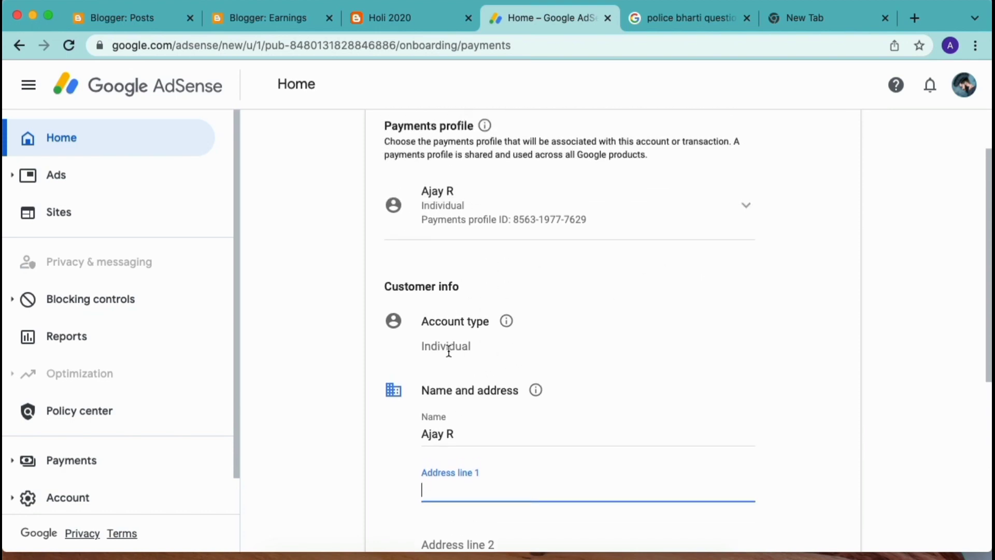
{"action": "scroll", "coordinate": [449, 352], "scroll_direction": "down", "scroll_amount": 5}
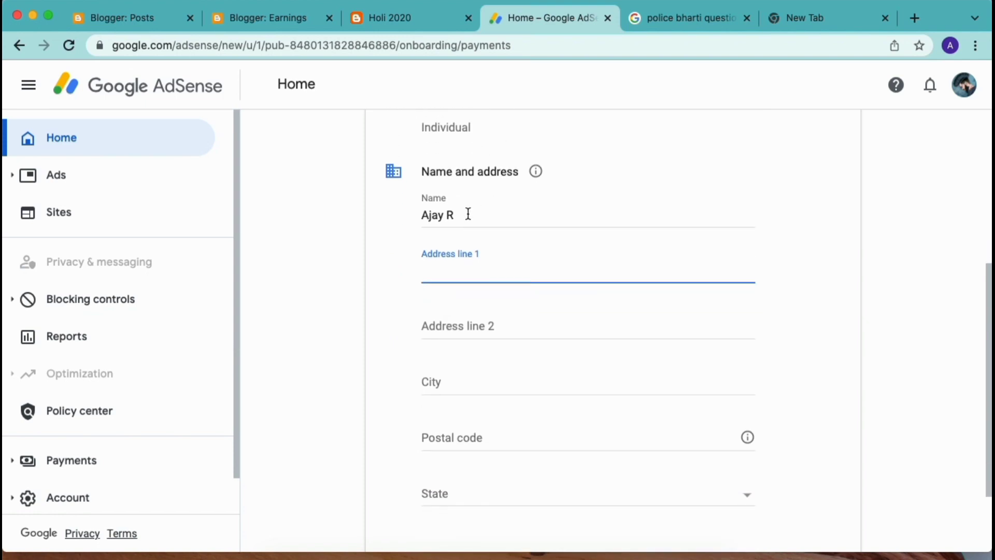
{"action": "triple_click", "coordinate": [468, 214]}
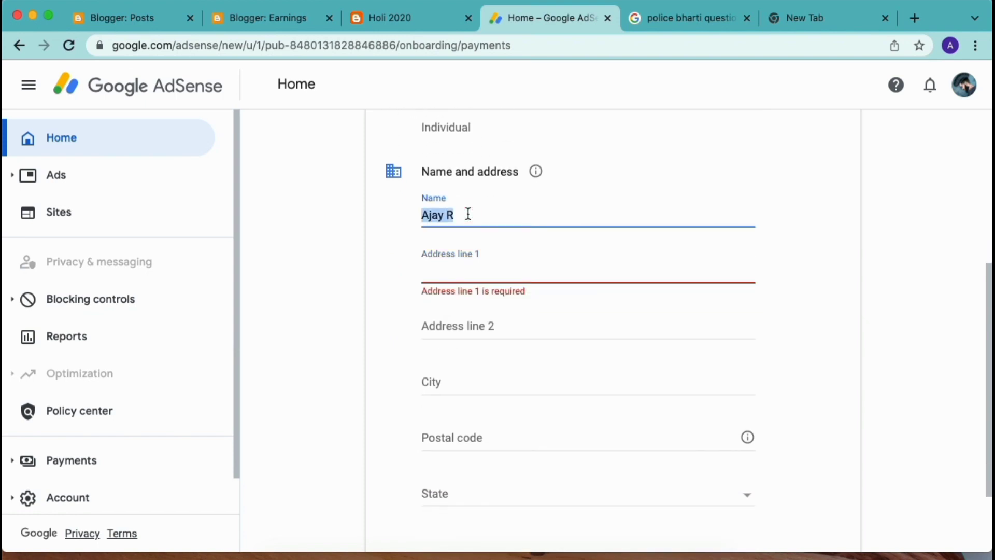
Choose the address state from the dropdown and submit the customer information.
{"action": "scroll", "coordinate": [488, 265], "scroll_direction": "down", "scroll_amount": 1}
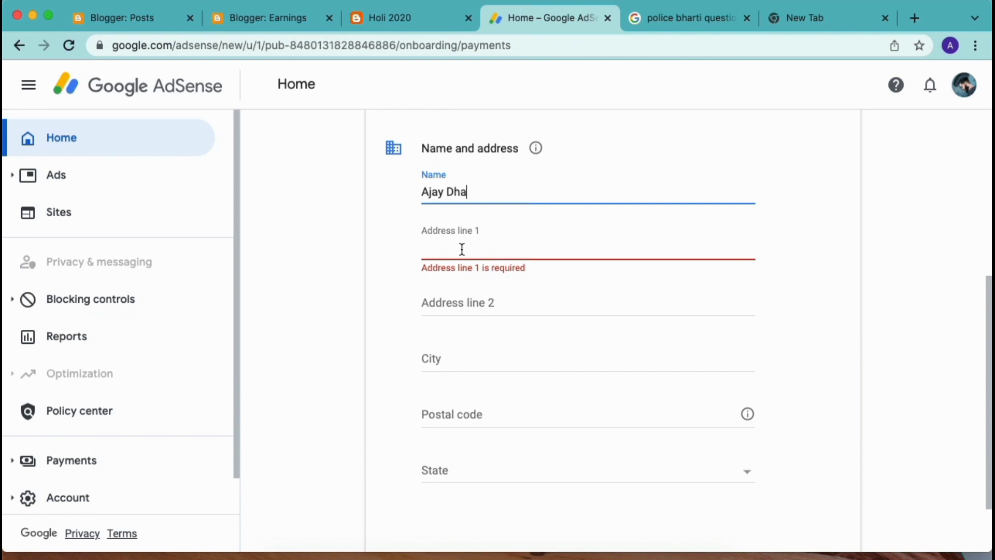
{"action": "scroll", "coordinate": [530, 280], "scroll_direction": "down", "scroll_amount": 3}
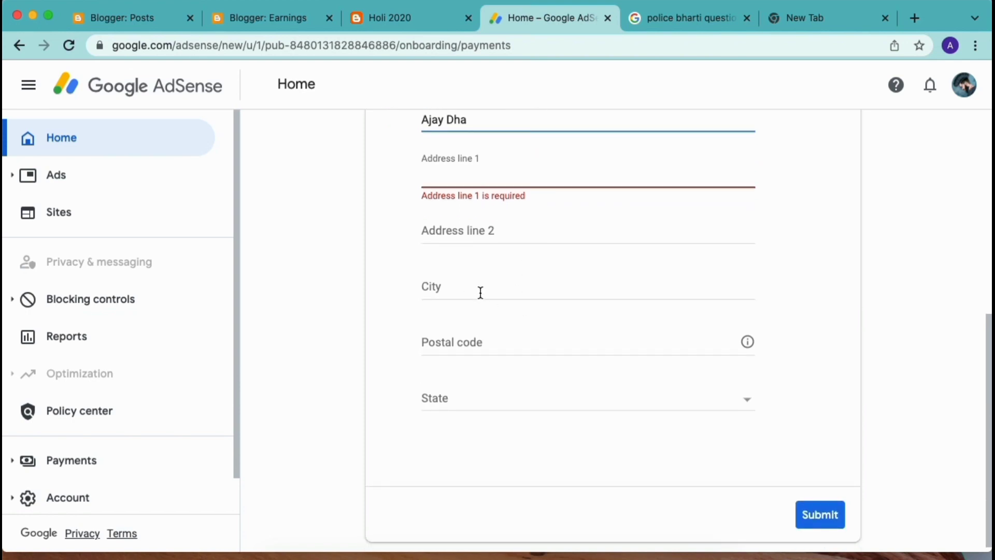
{"action": "scroll", "coordinate": [516, 317], "scroll_direction": "down", "scroll_amount": 1}
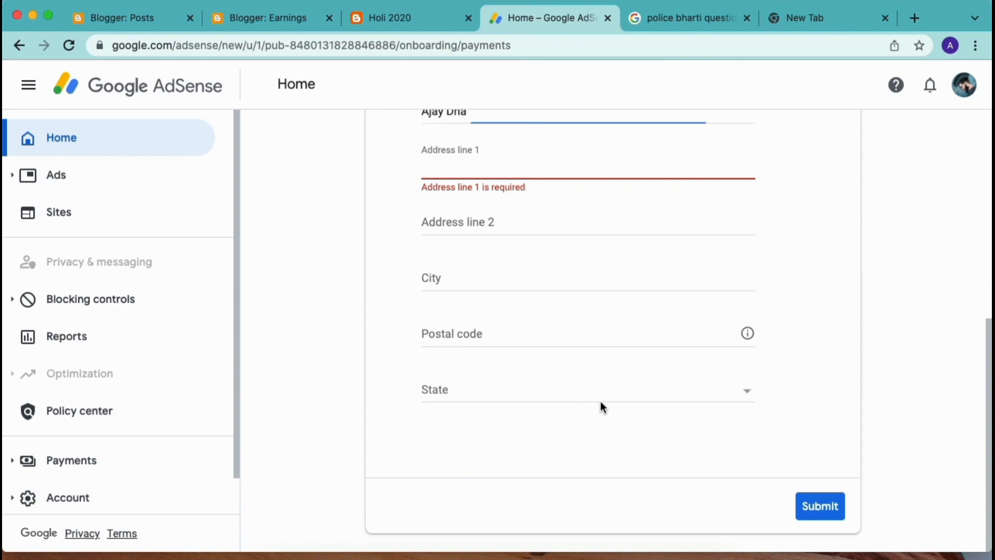
{"action": "left_click", "coordinate": [580, 399]}
{"action": "scroll", "coordinate": [488, 436], "scroll_direction": "down", "scroll_amount": 8}
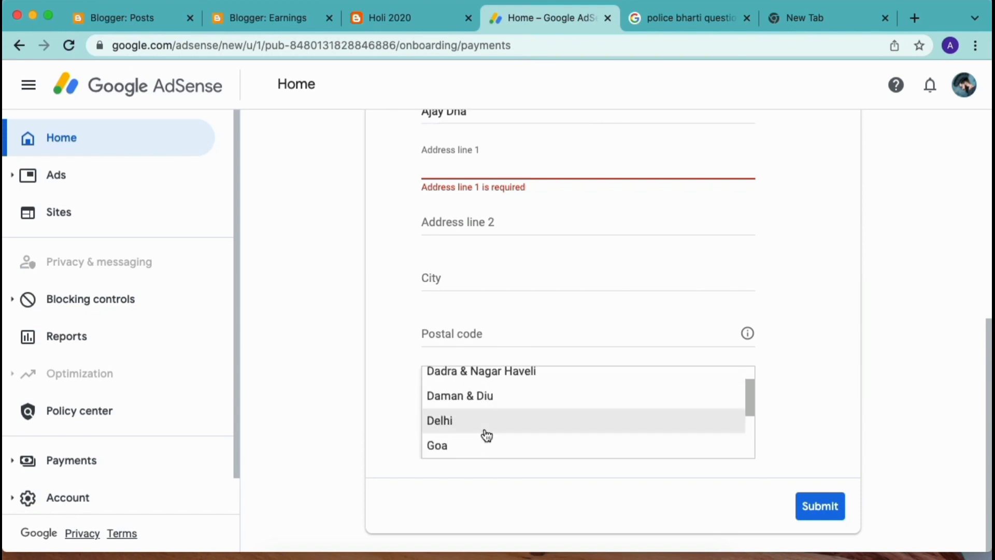
{"action": "scroll", "coordinate": [486, 436], "scroll_direction": "down", "scroll_amount": 1}
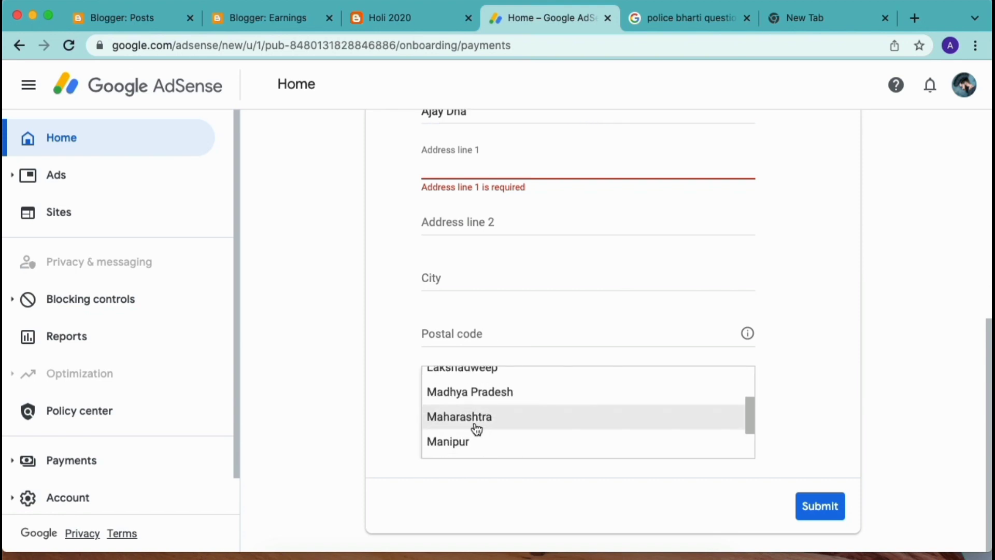
{"action": "left_click", "coordinate": [472, 417]}
{"action": "scroll", "coordinate": [597, 487], "scroll_direction": "up", "scroll_amount": 1}
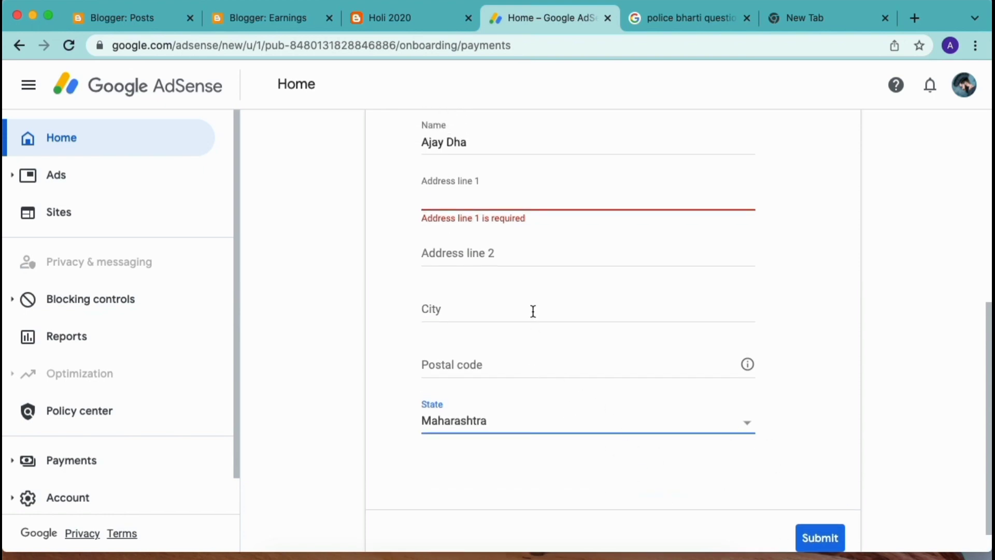
{"action": "scroll", "coordinate": [747, 462], "scroll_direction": "down", "scroll_amount": 1}
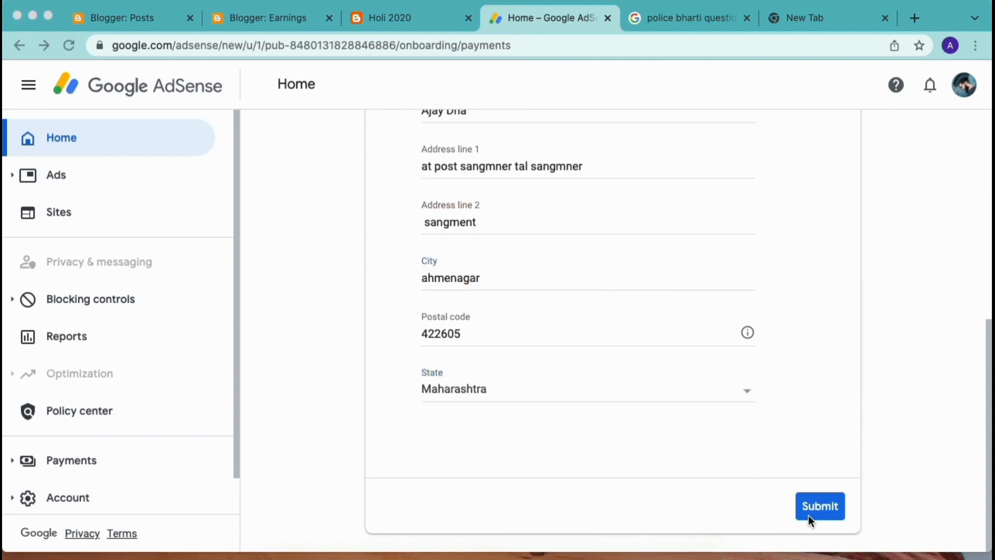
{"action": "left_click", "coordinate": [832, 502]}
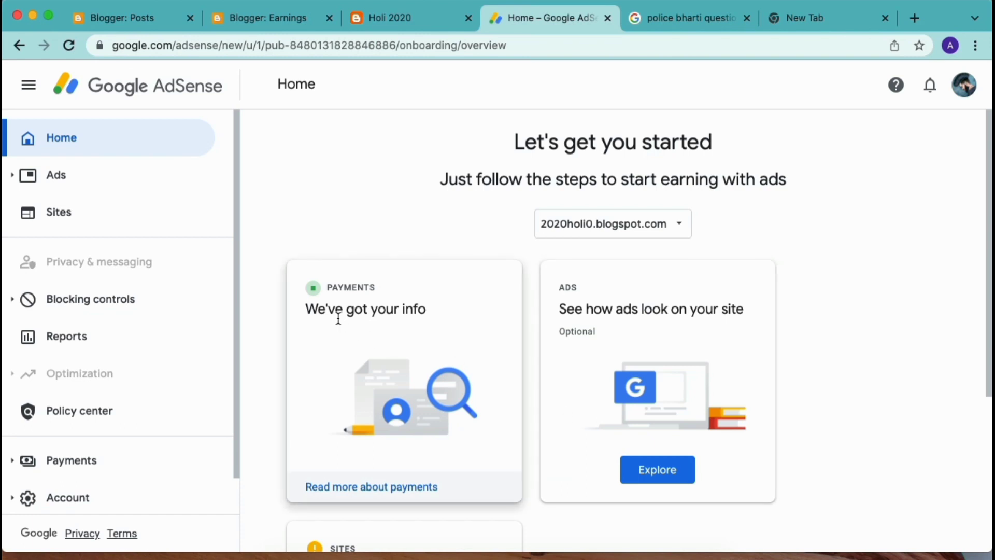
{"action": "scroll", "coordinate": [308, 285], "scroll_direction": "up", "scroll_amount": 5}
Open the preview of how ads will look on the site.
{"action": "scroll", "coordinate": [308, 285], "scroll_direction": "down", "scroll_amount": 5}
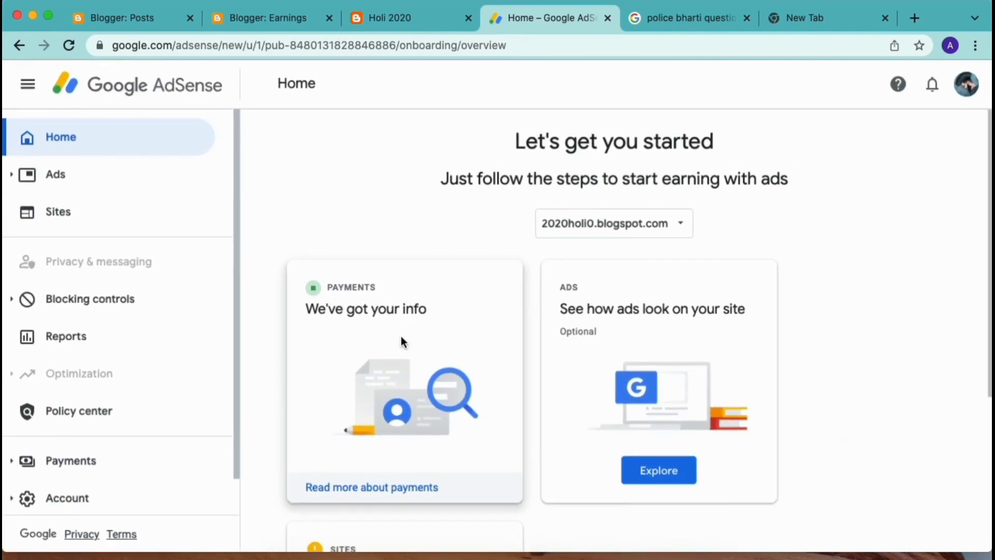
{"action": "scroll", "coordinate": [468, 396], "scroll_direction": "down", "scroll_amount": 2}
{"action": "scroll", "coordinate": [469, 401], "scroll_direction": "down", "scroll_amount": 2}
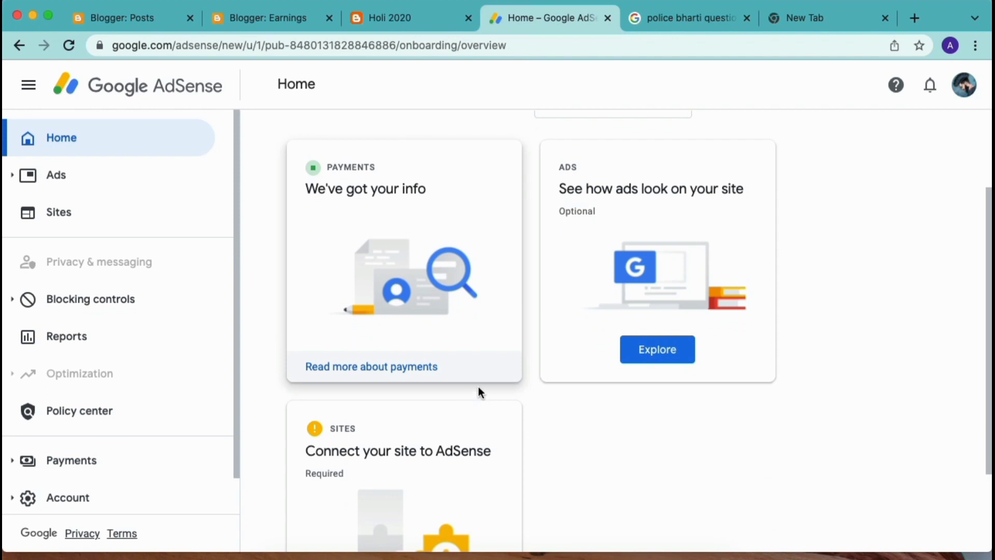
{"action": "left_click", "coordinate": [659, 346]}
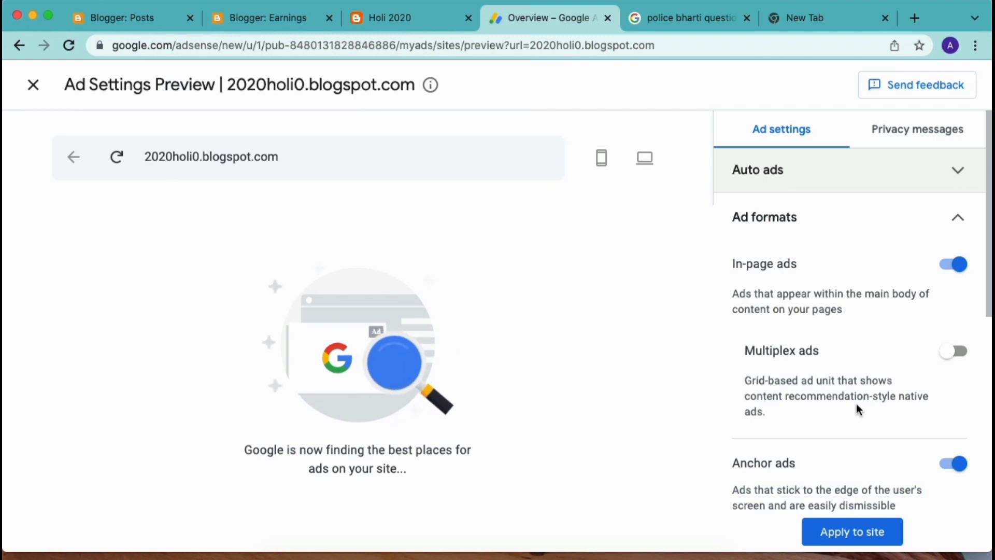
Turn on Multiplex ads and apply the ad settings to 2020holi0.blogspot.com now.
{"action": "scroll", "coordinate": [857, 403], "scroll_direction": "down", "scroll_amount": 3}
{"action": "scroll", "coordinate": [367, 404], "scroll_direction": "down", "scroll_amount": 3}
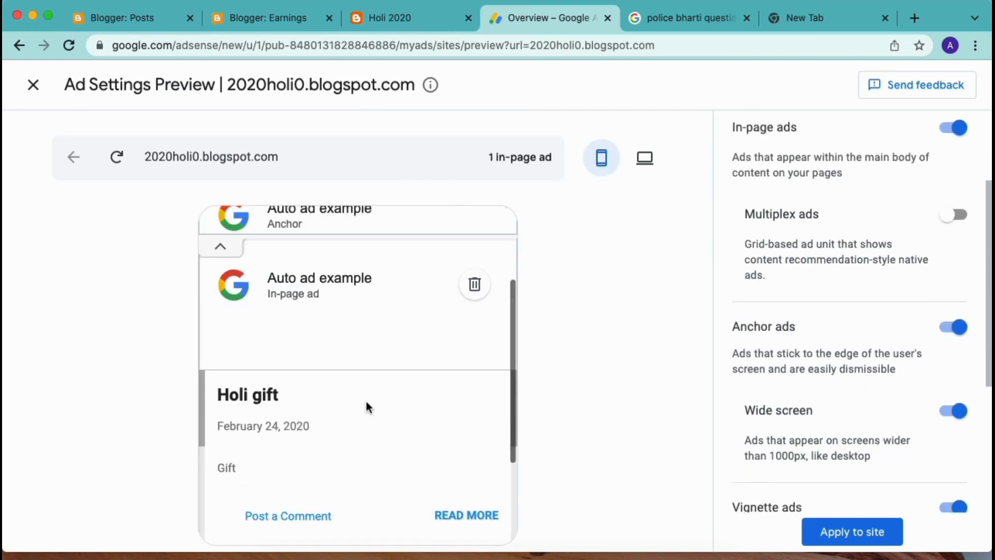
{"action": "scroll", "coordinate": [368, 405], "scroll_direction": "up", "scroll_amount": 3}
{"action": "scroll", "coordinate": [368, 405], "scroll_direction": "down", "scroll_amount": 1}
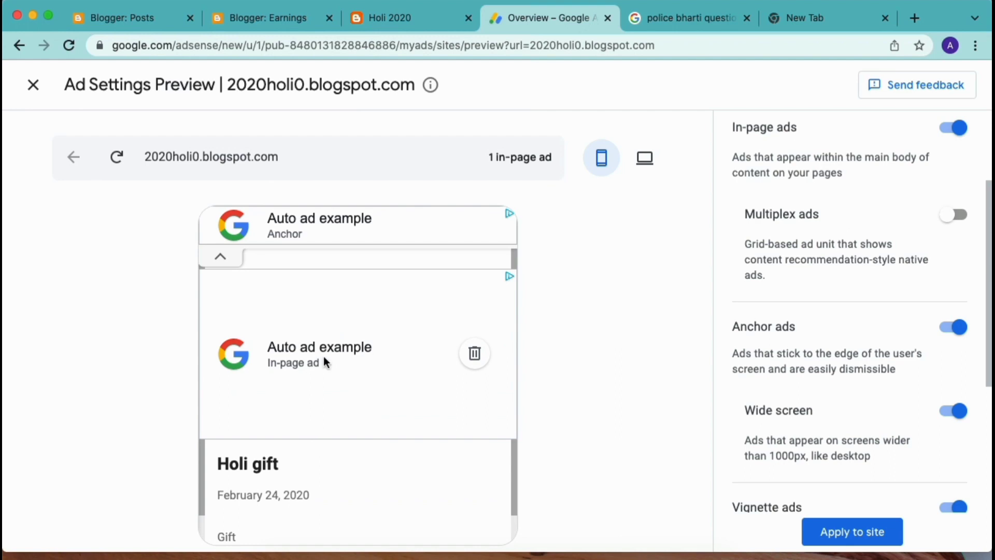
{"action": "scroll", "coordinate": [316, 361], "scroll_direction": "down", "scroll_amount": 2}
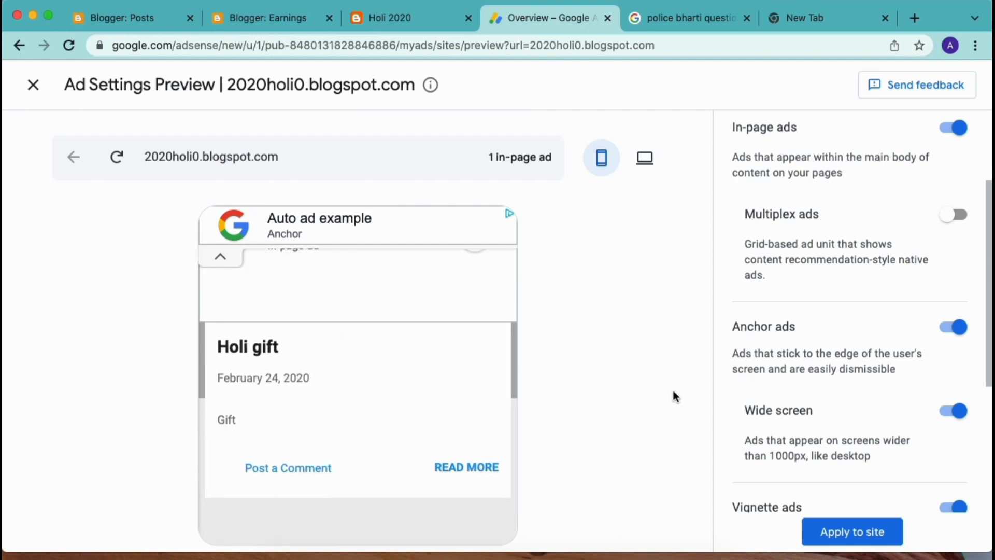
{"action": "scroll", "coordinate": [808, 437], "scroll_direction": "down", "scroll_amount": 5}
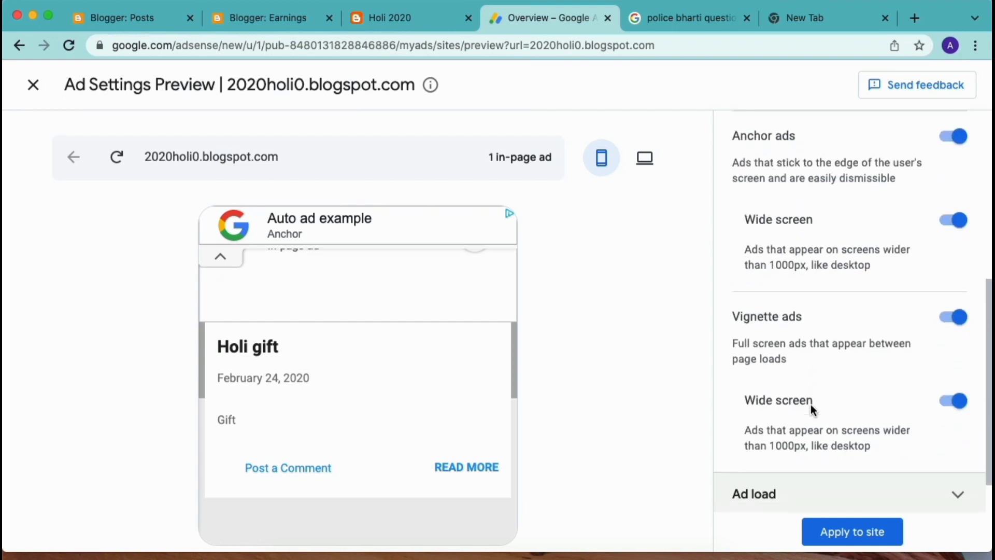
{"action": "scroll", "coordinate": [832, 310], "scroll_direction": "up", "scroll_amount": 7}
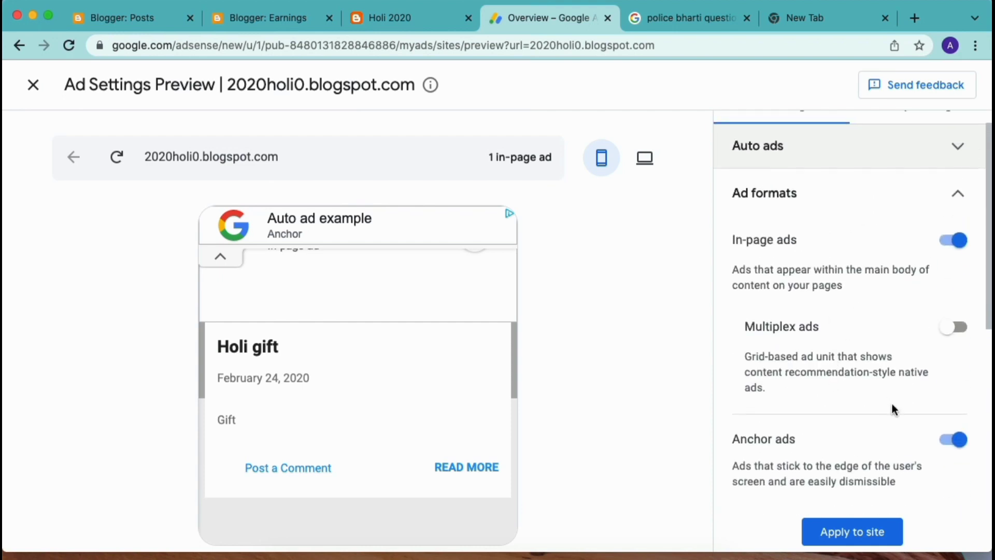
{"action": "left_click", "coordinate": [954, 326]}
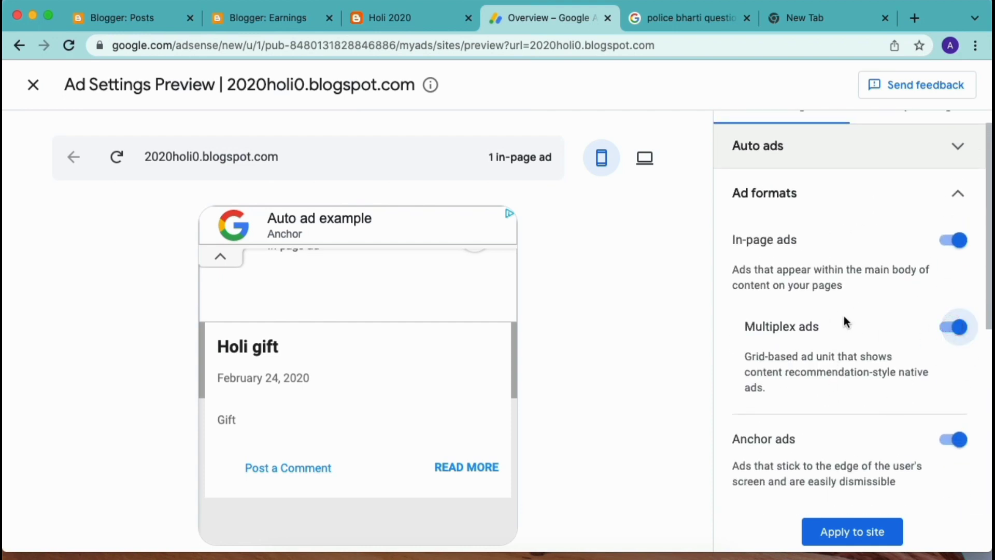
{"action": "scroll", "coordinate": [844, 332], "scroll_direction": "up", "scroll_amount": 1}
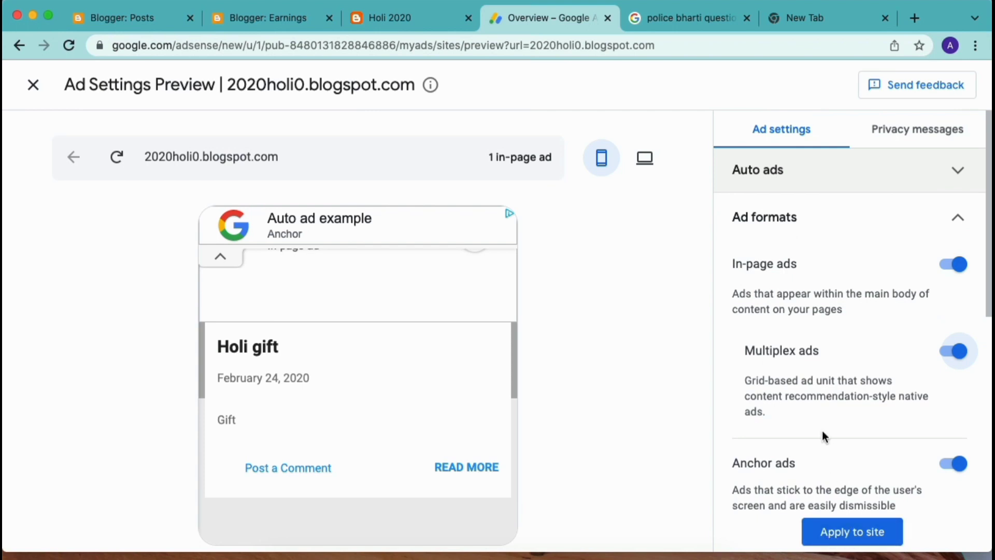
{"action": "left_click", "coordinate": [864, 532]}
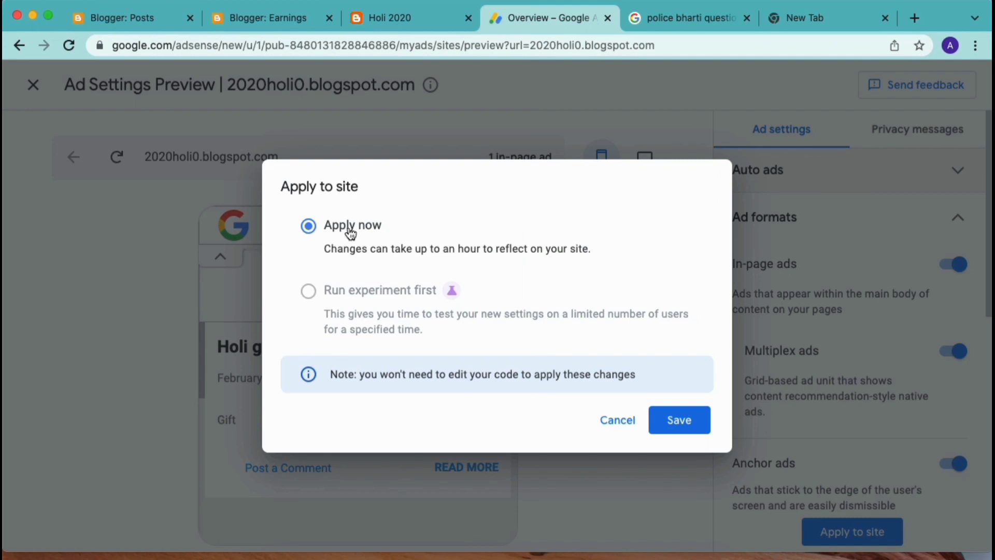
{"action": "left_click", "coordinate": [689, 424]}
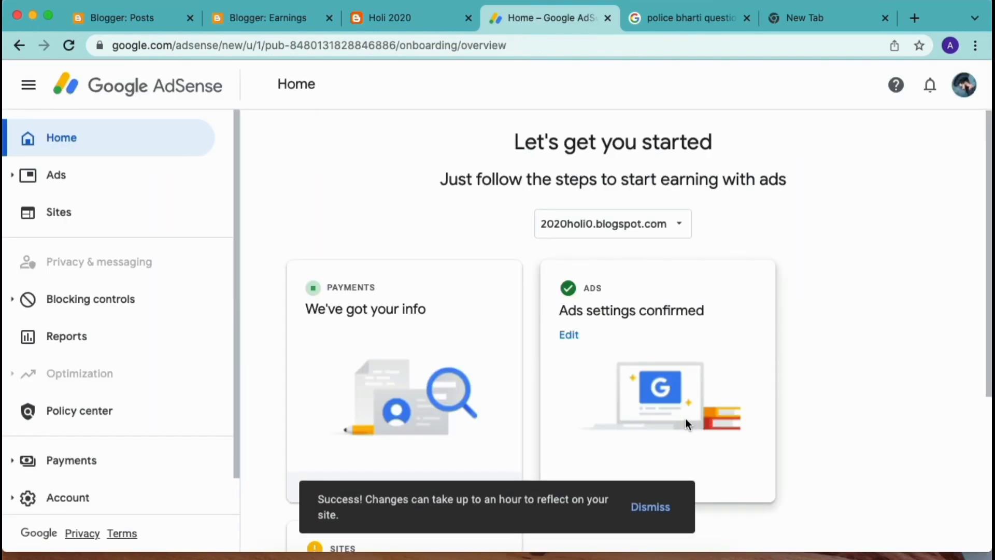
From the Home Sites card, open 2020holi0.blogspot.com's connection page and request its review.
{"action": "scroll", "coordinate": [598, 319], "scroll_direction": "down", "scroll_amount": 2}
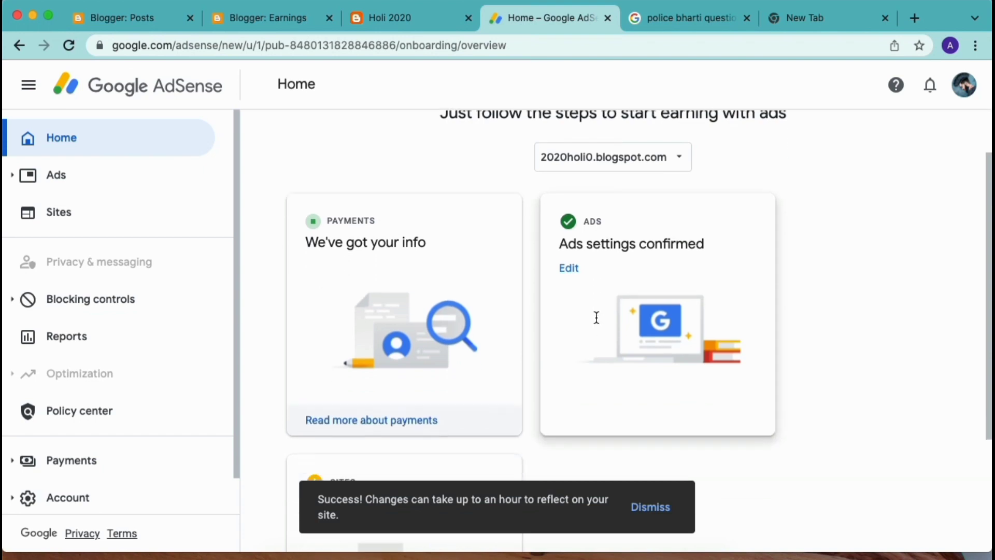
{"action": "scroll", "coordinate": [583, 288], "scroll_direction": "down", "scroll_amount": 3}
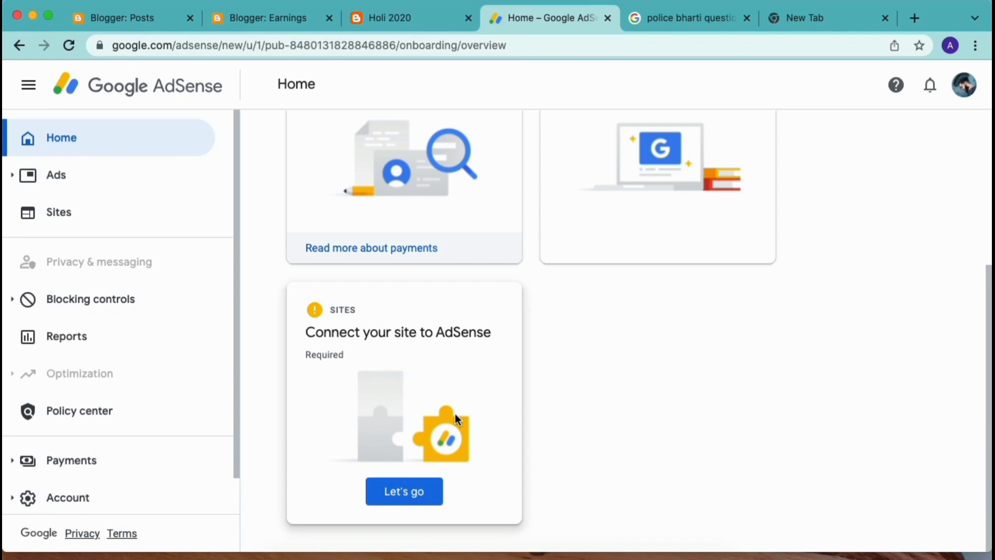
{"action": "left_click", "coordinate": [406, 491]}
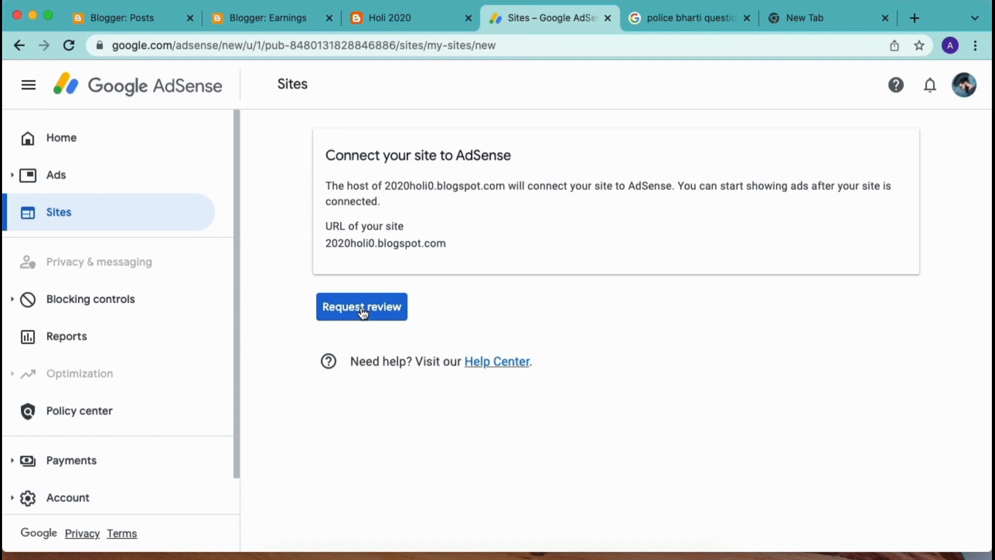
{"action": "left_click", "coordinate": [381, 312]}
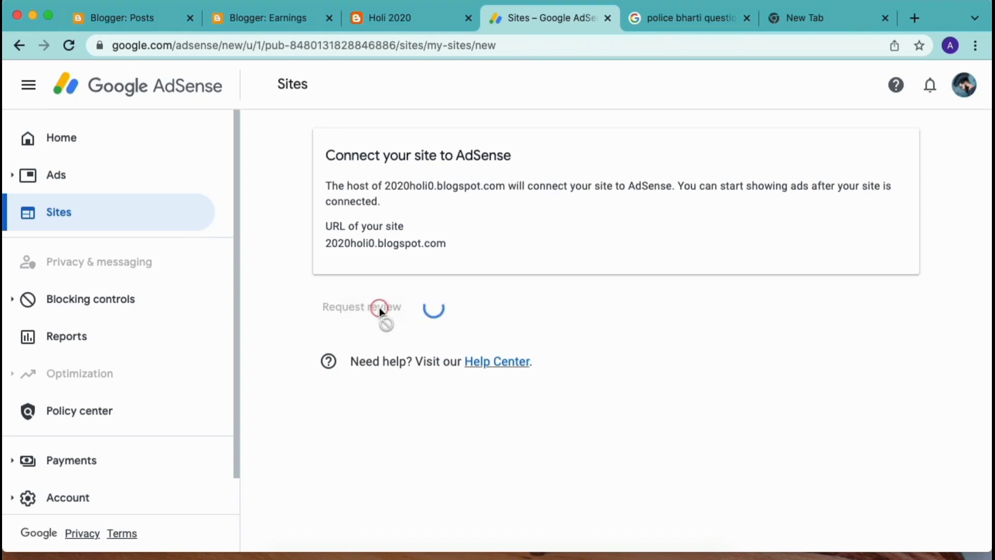
Reopen the Connect your site page and select, then deselect, the 2020holi0.blogspot.com URL.
{"action": "scroll", "coordinate": [519, 430], "scroll_direction": "down", "scroll_amount": 6}
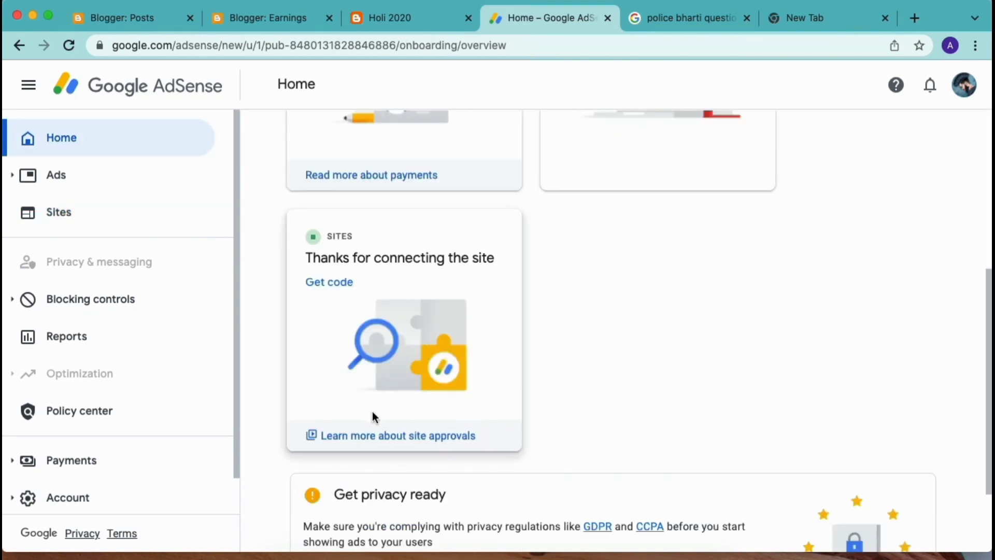
{"action": "scroll", "coordinate": [466, 425], "scroll_direction": "down", "scroll_amount": 2}
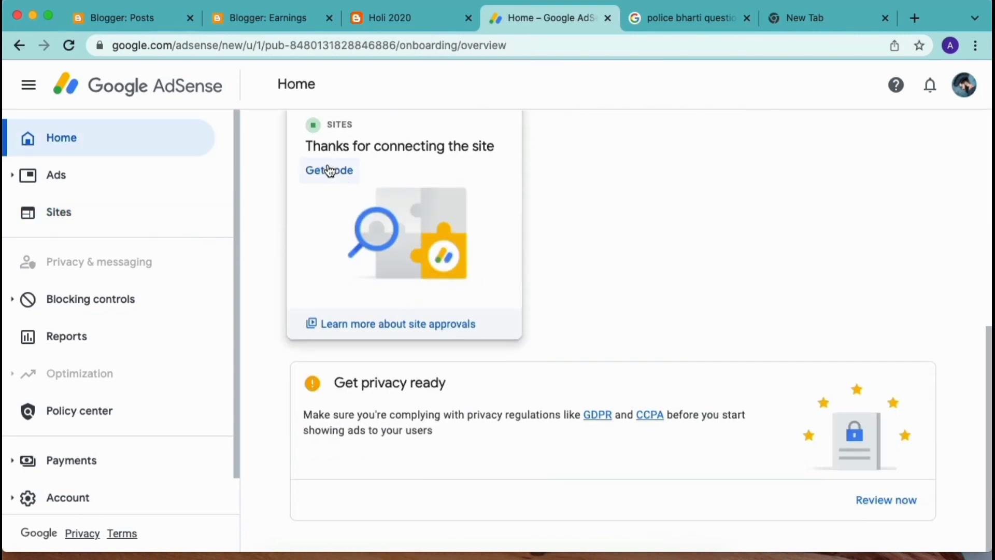
{"action": "left_click", "coordinate": [326, 173]}
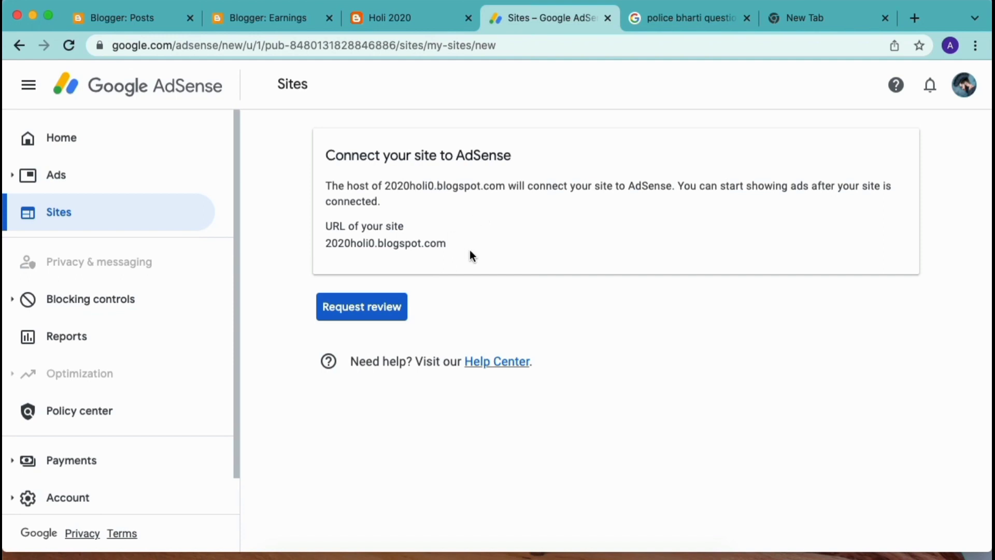
{"action": "left_click_drag", "start_coordinate": [470, 250], "coordinate": [301, 245]}
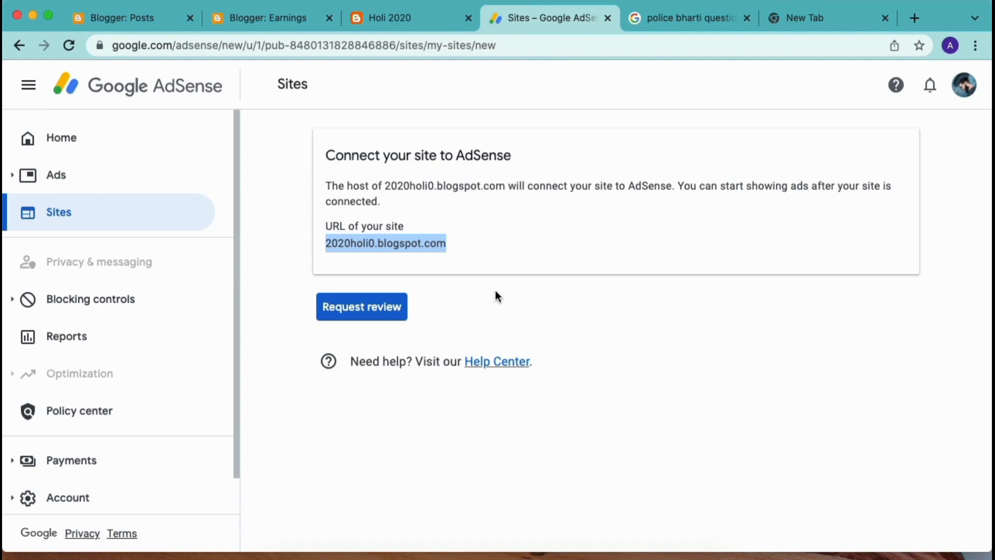
{"action": "left_click", "coordinate": [566, 254]}
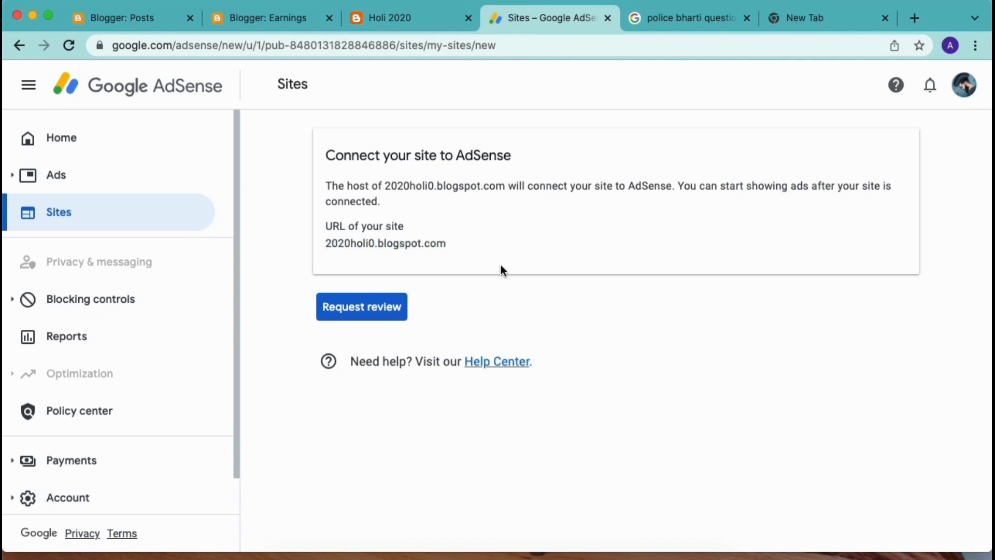
Open the Holi 2020 blog theme's HTML editor in Blogger.
{"action": "left_click", "coordinate": [241, 20]}
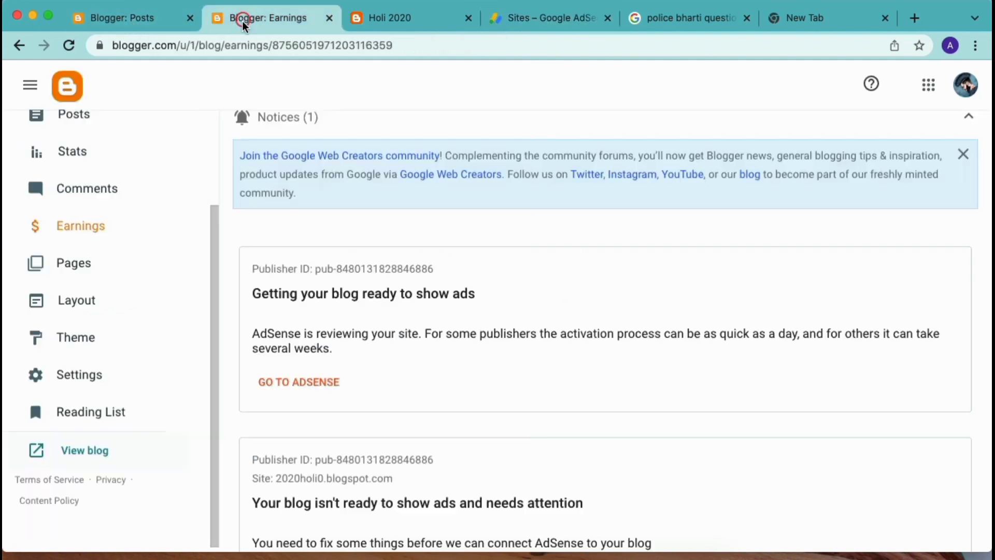
{"action": "left_click", "coordinate": [94, 335]}
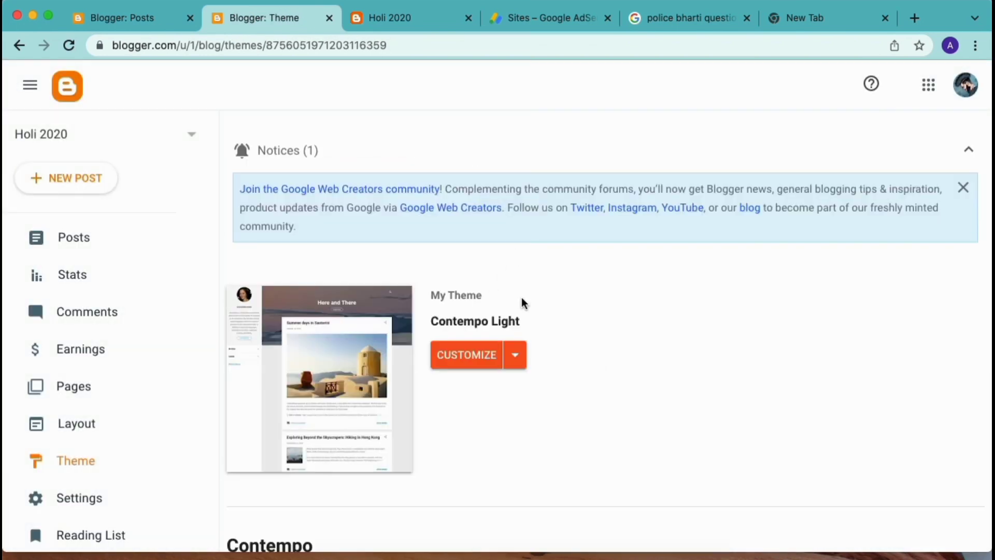
{"action": "left_click", "coordinate": [521, 358]}
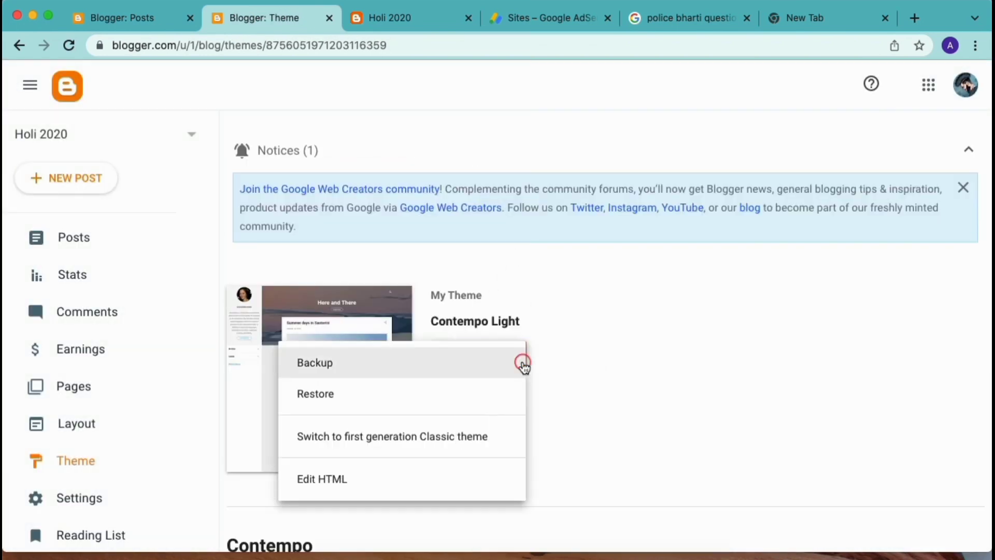
{"action": "left_click", "coordinate": [337, 476]}
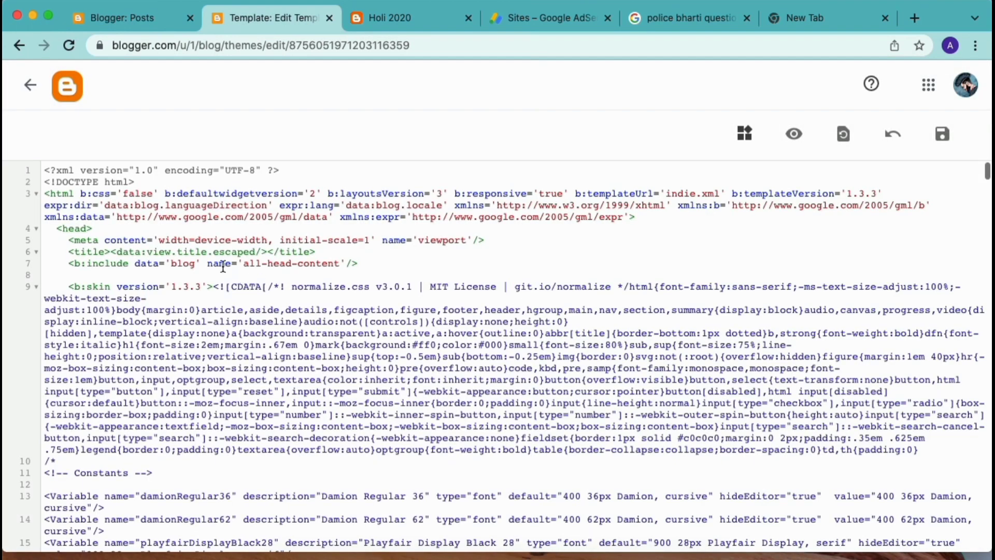
{"action": "scroll", "coordinate": [114, 228], "scroll_direction": "up", "scroll_amount": 2}
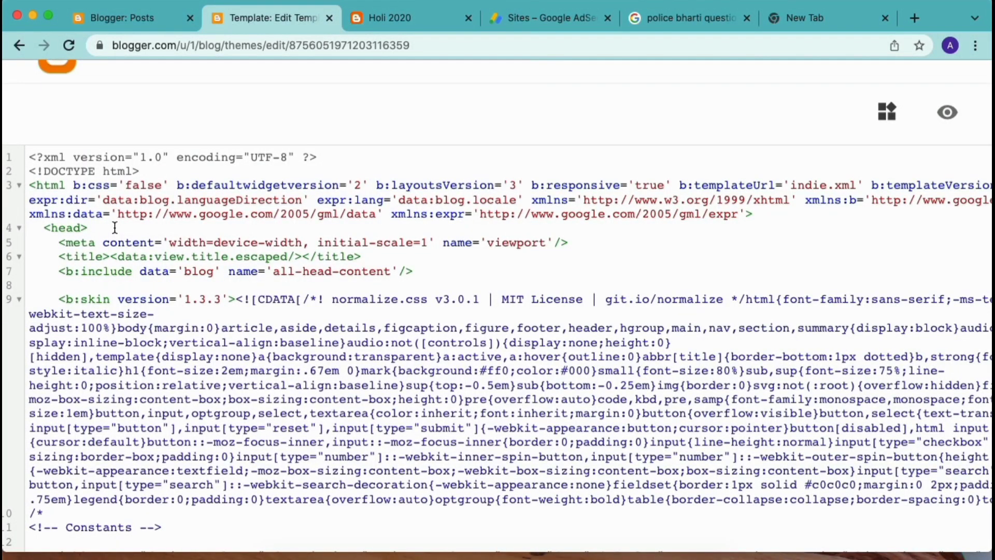
Paste the AdSense script on a new line right after the opening <head> tag.
{"action": "left_click", "coordinate": [114, 228]}
{"action": "key", "text": "Return"}
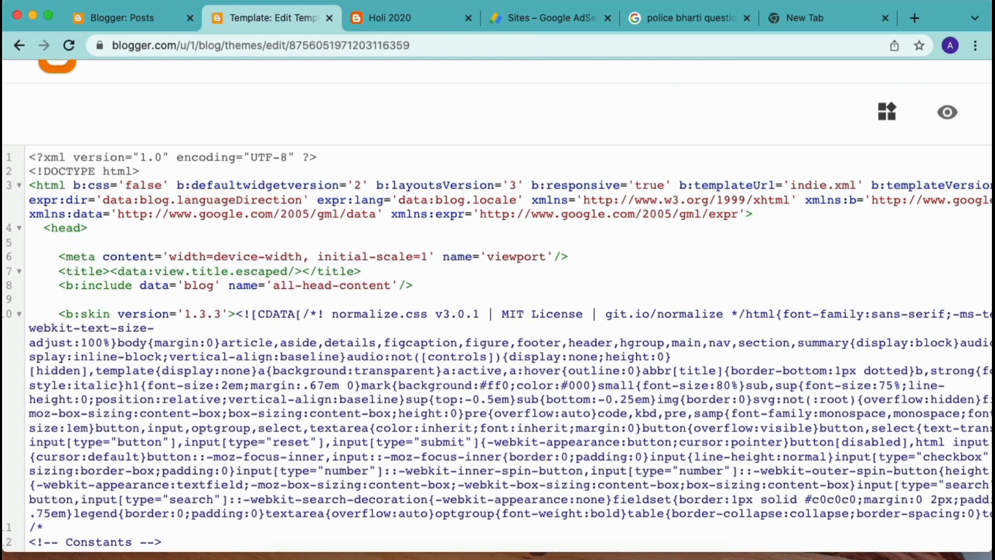
{"action": "key", "text": "cmd+v"}
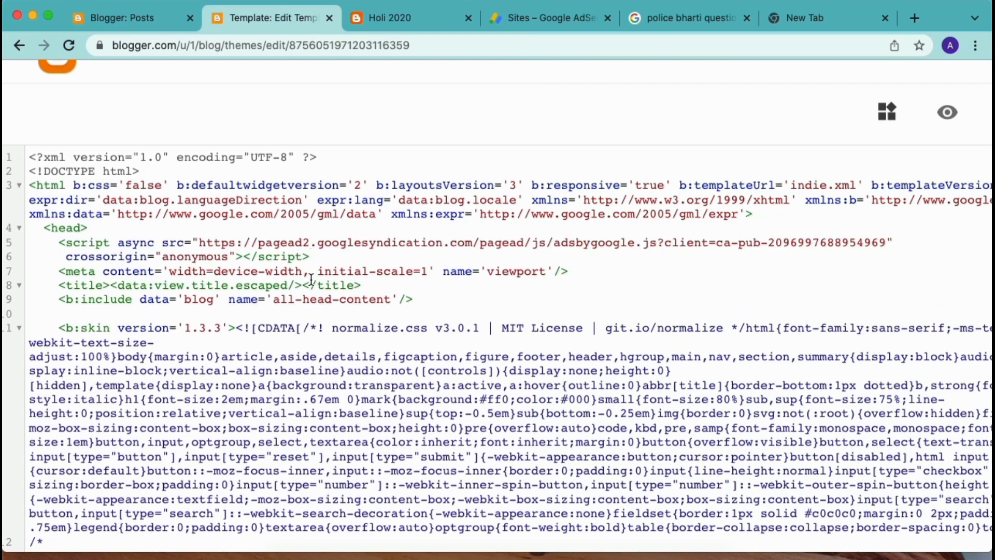
{"action": "key", "text": "Return"}
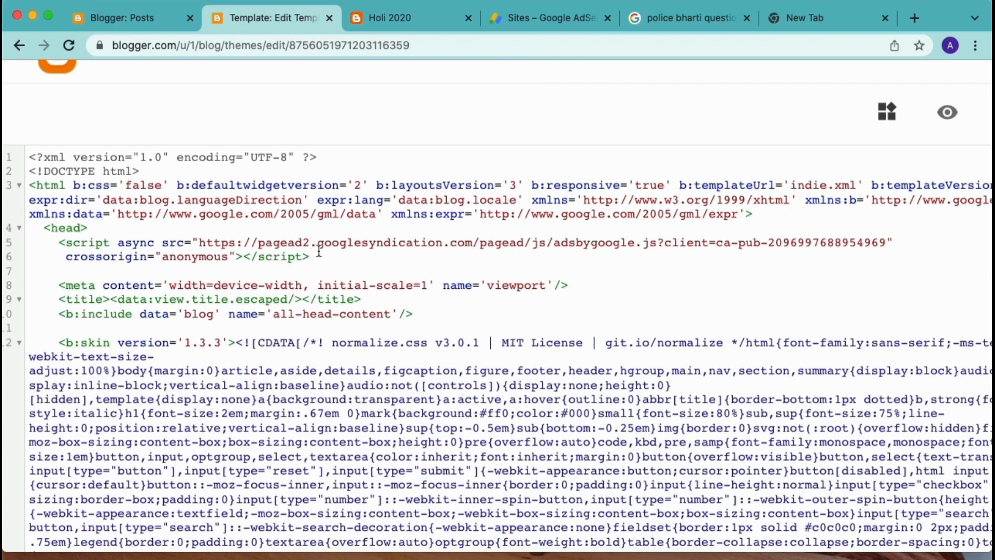
{"action": "left_click_drag", "start_coordinate": [328, 260], "coordinate": [76, 243]}
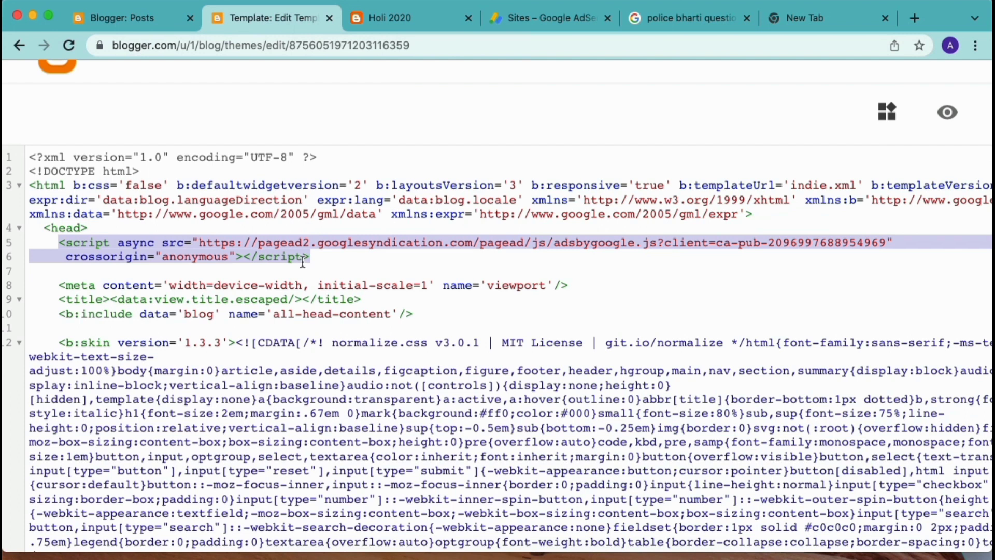
{"action": "key", "text": "BackSpace"}
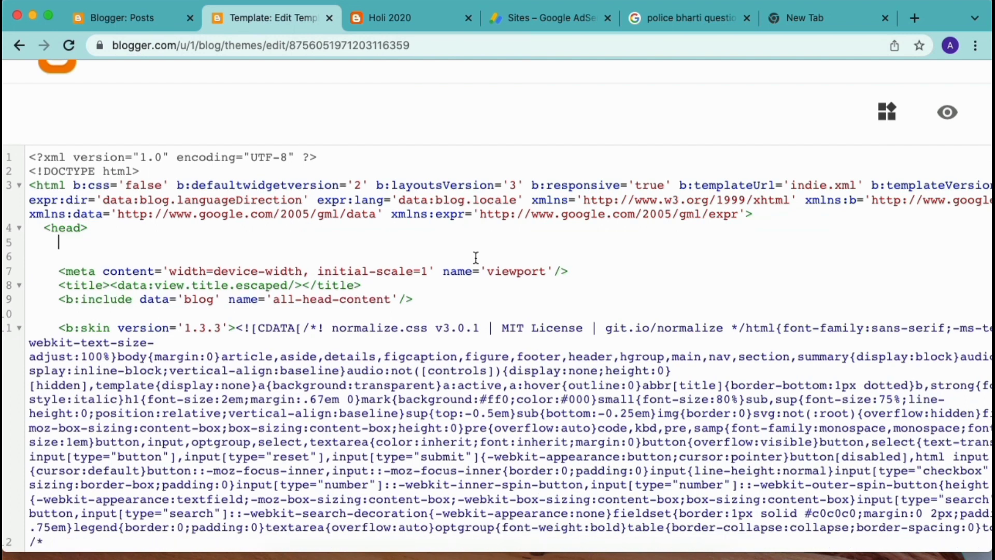
{"action": "key", "text": "super+v"}
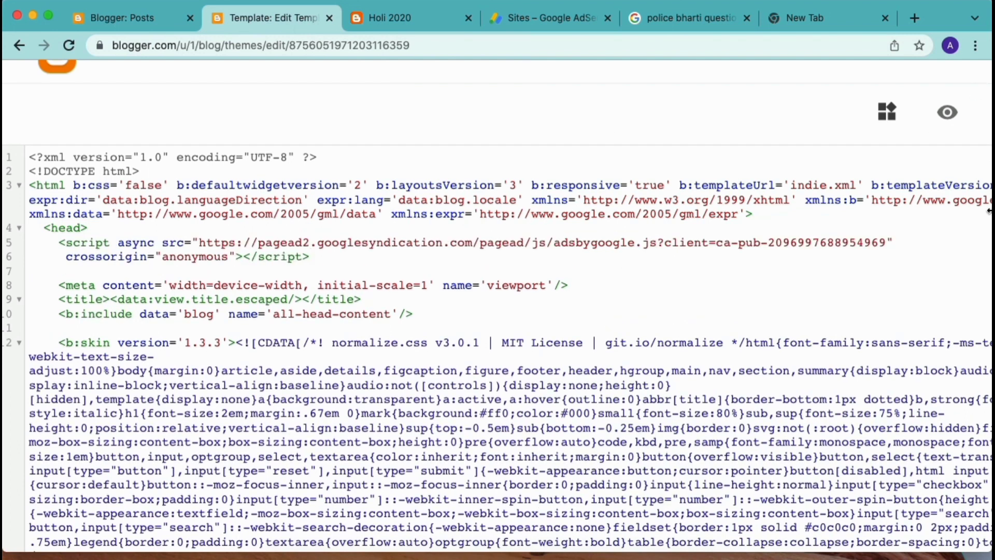
{"action": "scroll", "coordinate": [776, 322], "scroll_direction": "down", "scroll_amount": 2}
{"action": "scroll", "coordinate": [776, 323], "scroll_direction": "down", "scroll_amount": 3}
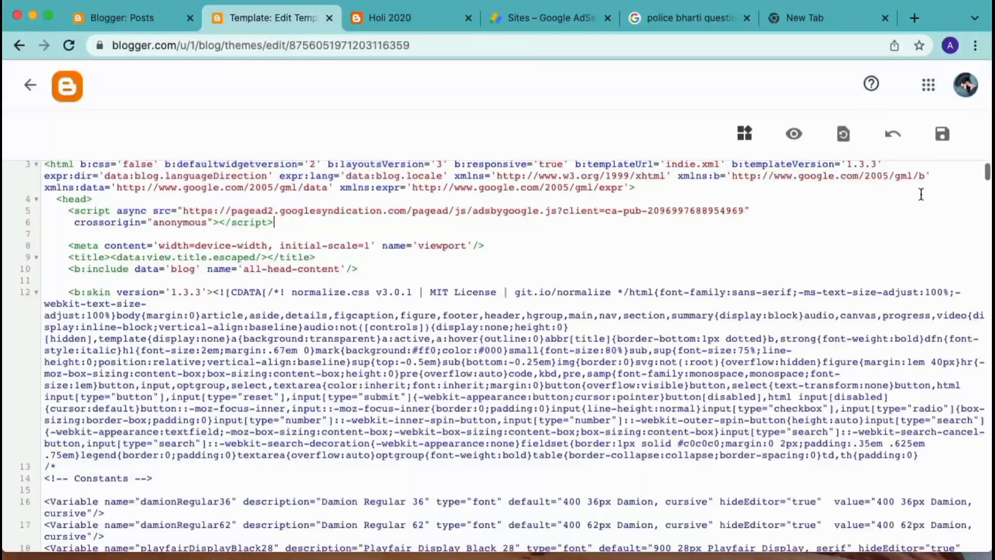
{"action": "left_click", "coordinate": [499, 17]}
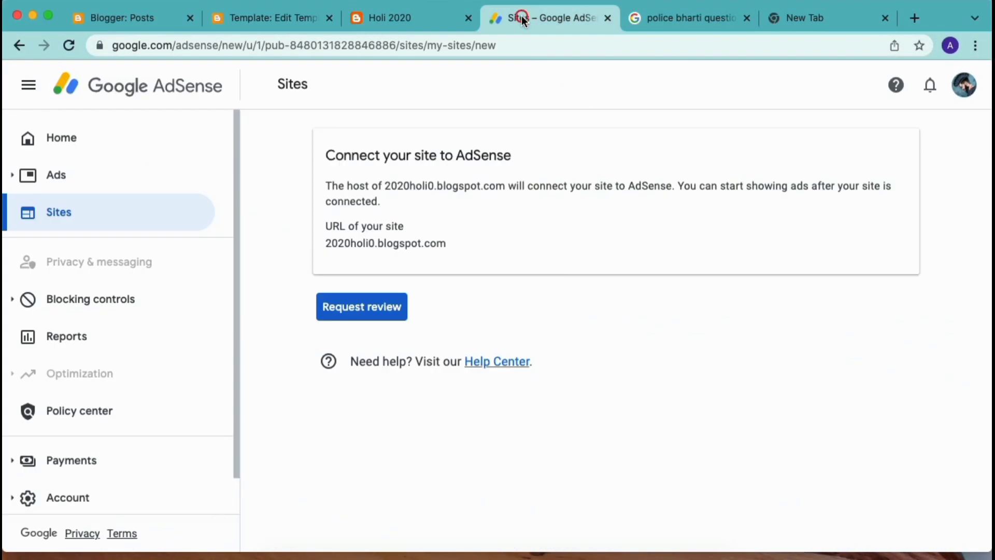
Request the site review, return to AdSense Home, then bring the other Chrome window forward.
{"action": "left_click", "coordinate": [362, 321]}
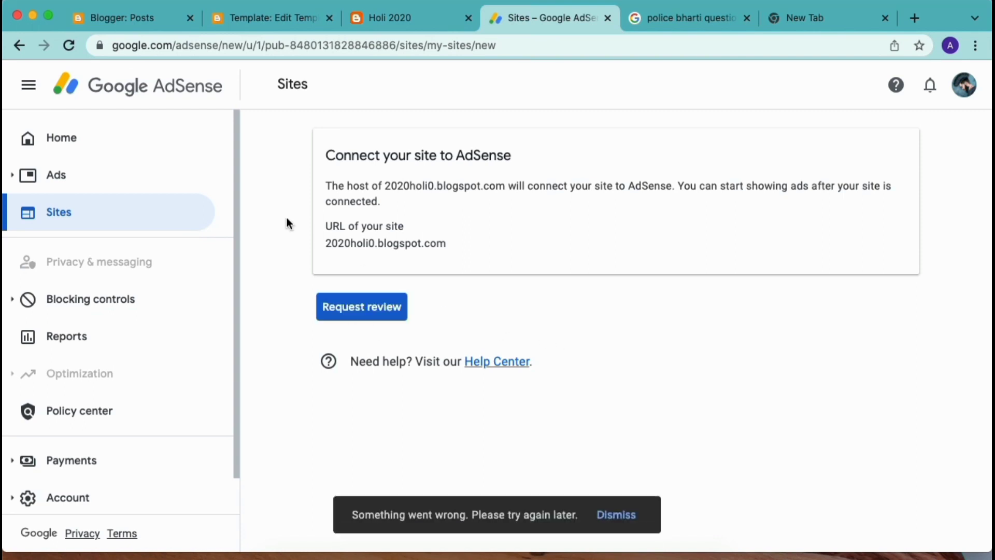
{"action": "left_click", "coordinate": [106, 138]}
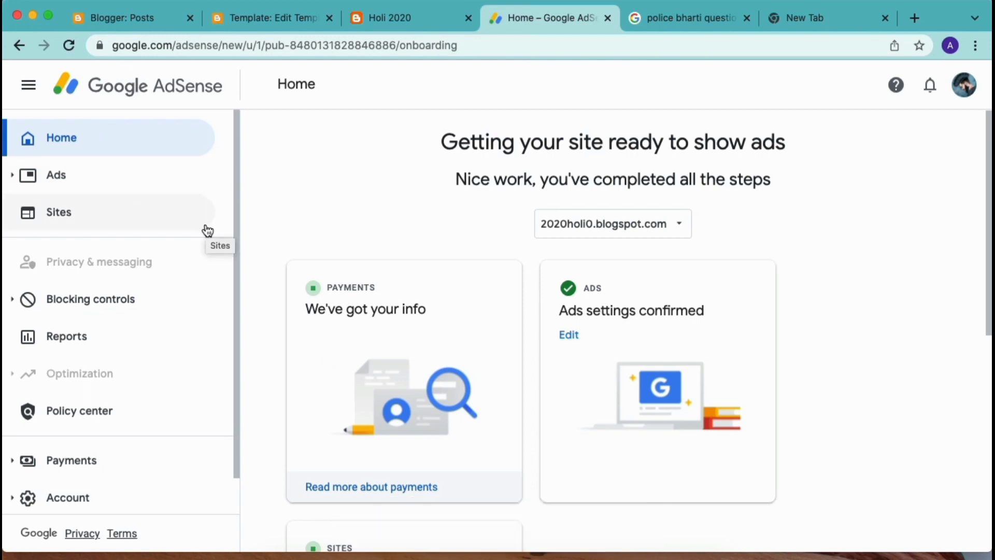
{"action": "key", "text": "ctrl+Up"}
{"action": "left_click", "coordinate": [429, 175]}
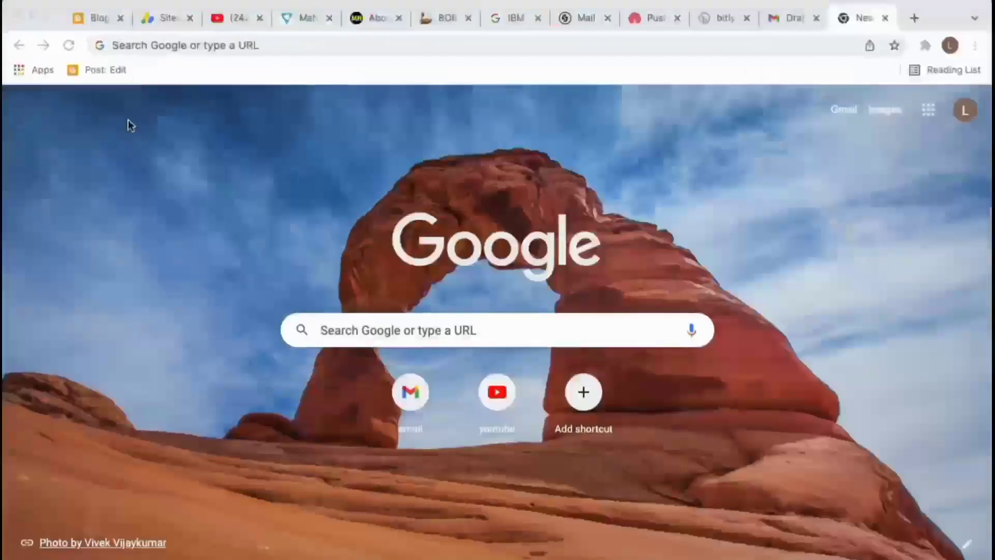
Reload the blog's Earnings page showing the AdSense review, then bring up the 2020holi0 AdSense window.
{"action": "left_click", "coordinate": [231, 17]}
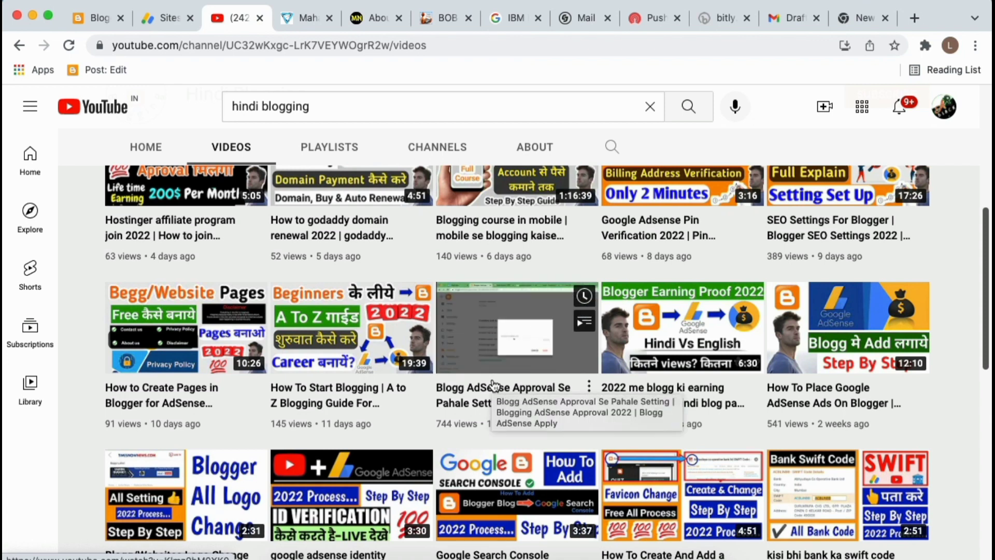
{"action": "left_click", "coordinate": [161, 18]}
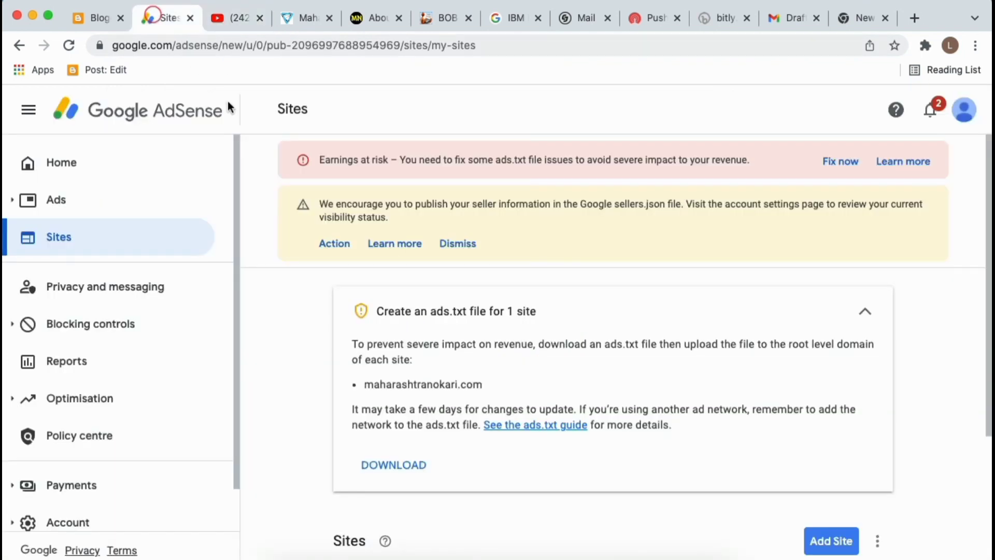
{"action": "left_click", "coordinate": [93, 18]}
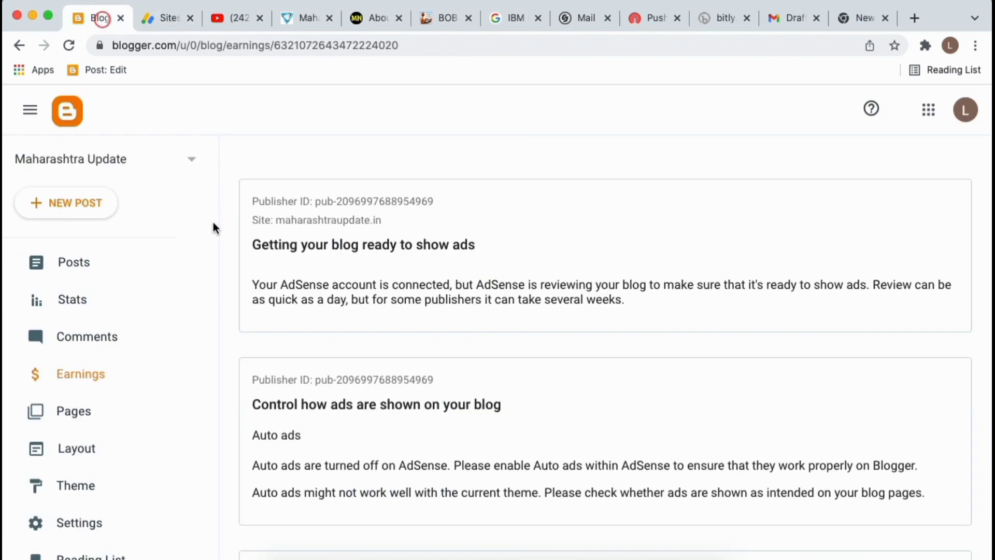
{"action": "left_click", "coordinate": [68, 41]}
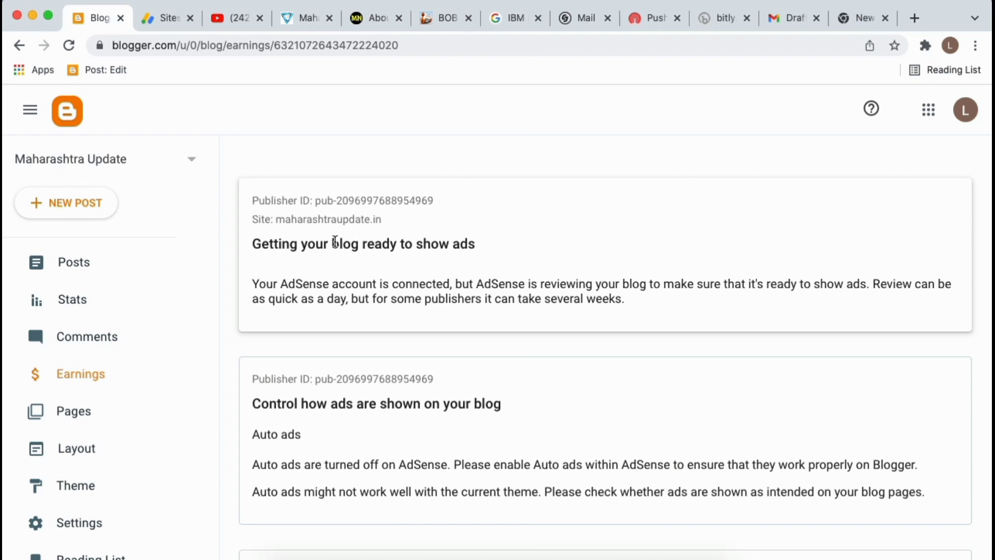
{"action": "key", "text": "ctrl+Up"}
{"action": "left_click", "coordinate": [435, 320]}
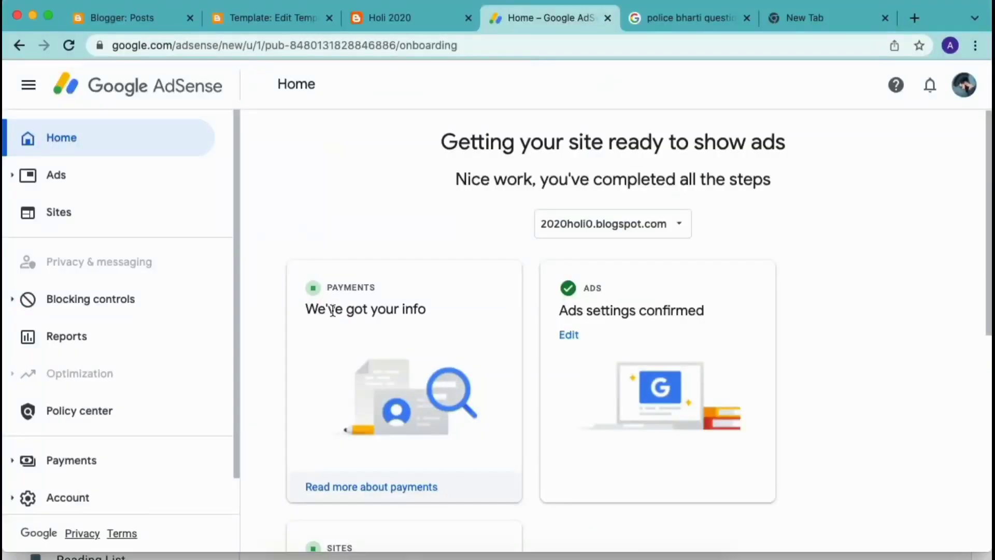
Reload AdSense Home, check the confirmed ads settings, and open Get code on the Sites card.
{"action": "scroll", "coordinate": [275, 376], "scroll_direction": "down", "scroll_amount": 4}
{"action": "left_click", "coordinate": [71, 46]}
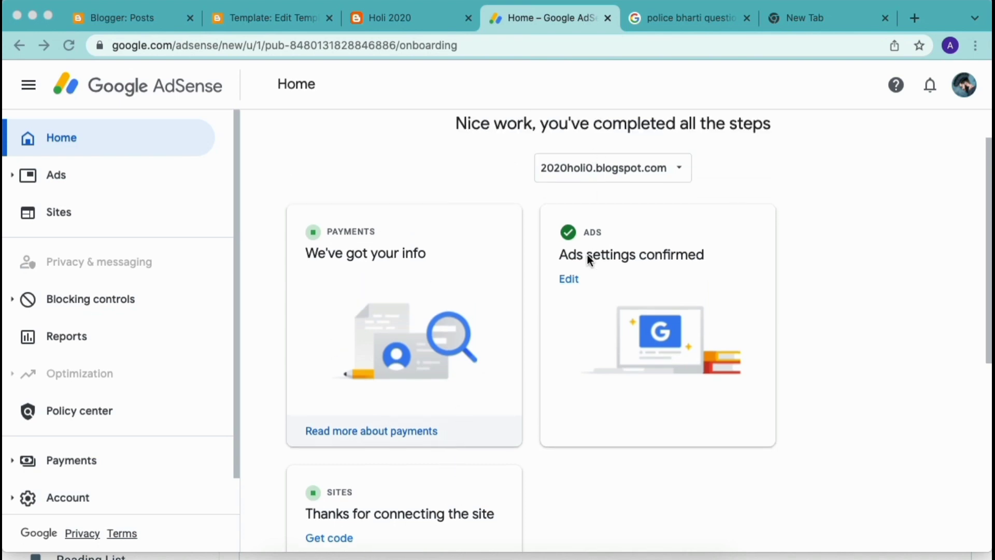
{"action": "double_click", "coordinate": [589, 255]}
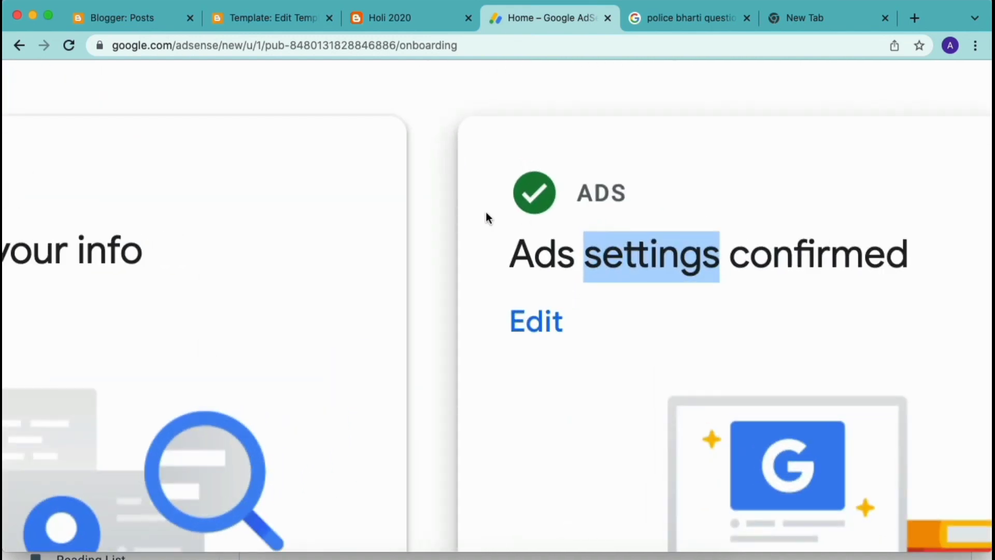
{"action": "scroll", "coordinate": [521, 210], "scroll_direction": "down", "scroll_amount": 3}
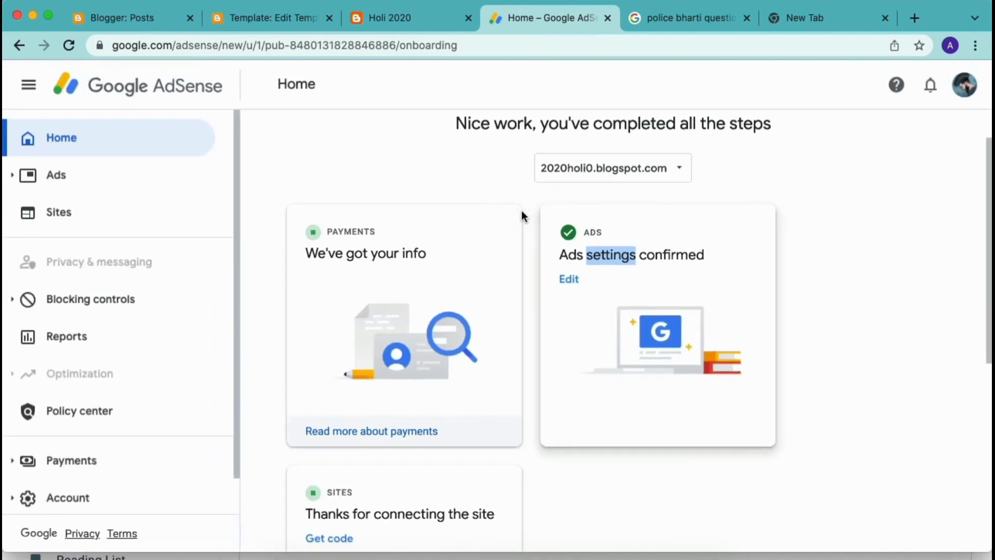
{"action": "scroll", "coordinate": [322, 230], "scroll_direction": "up", "scroll_amount": 5}
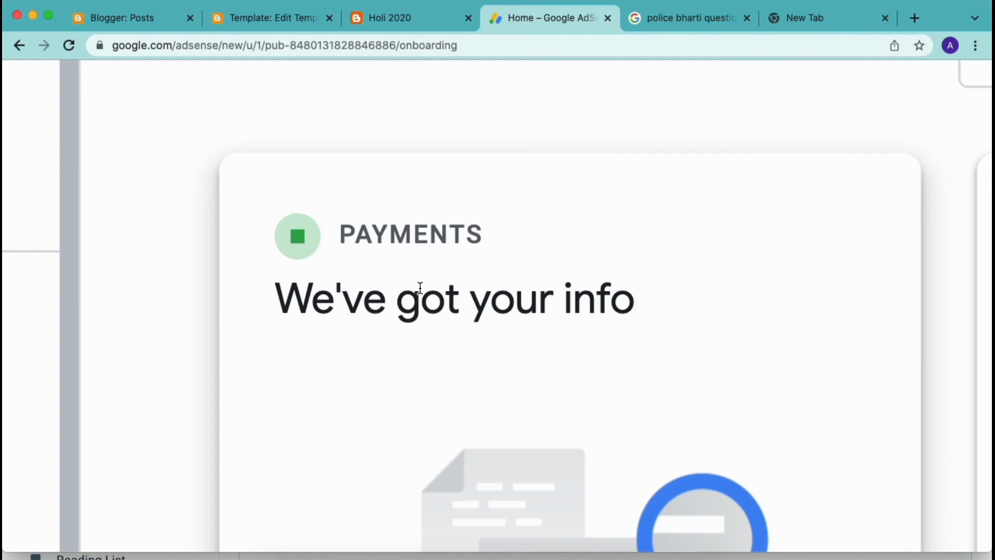
{"action": "scroll", "coordinate": [306, 222], "scroll_direction": "down", "scroll_amount": 5}
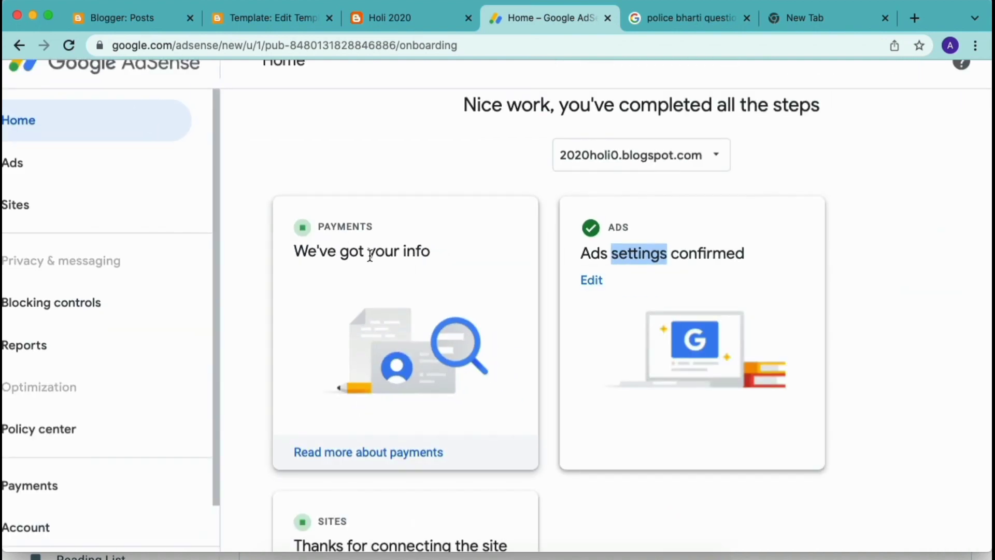
{"action": "scroll", "coordinate": [304, 232], "scroll_direction": "up", "scroll_amount": 5}
{"action": "scroll", "coordinate": [304, 231], "scroll_direction": "down", "scroll_amount": 5}
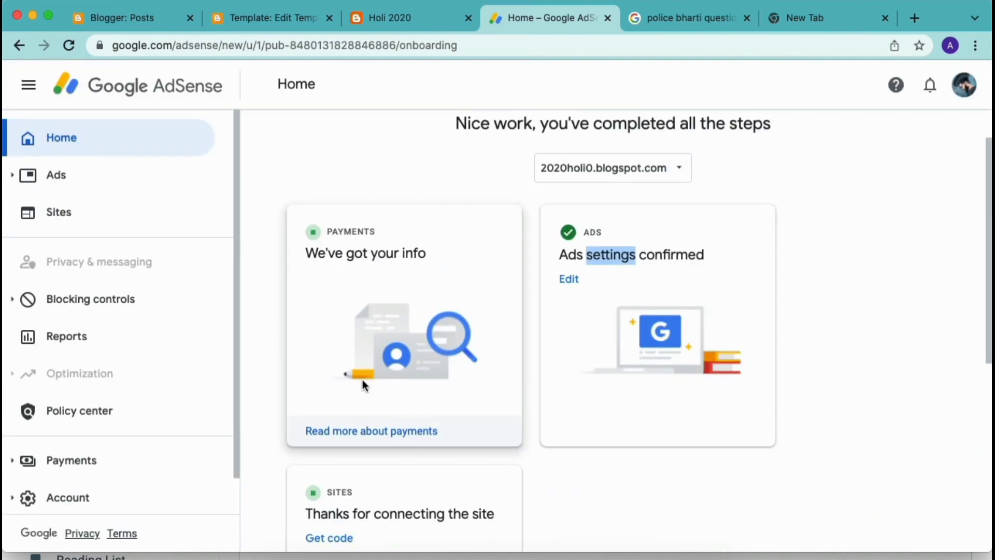
{"action": "scroll", "coordinate": [365, 394], "scroll_direction": "down", "scroll_amount": 4}
{"action": "left_click", "coordinate": [332, 346]}
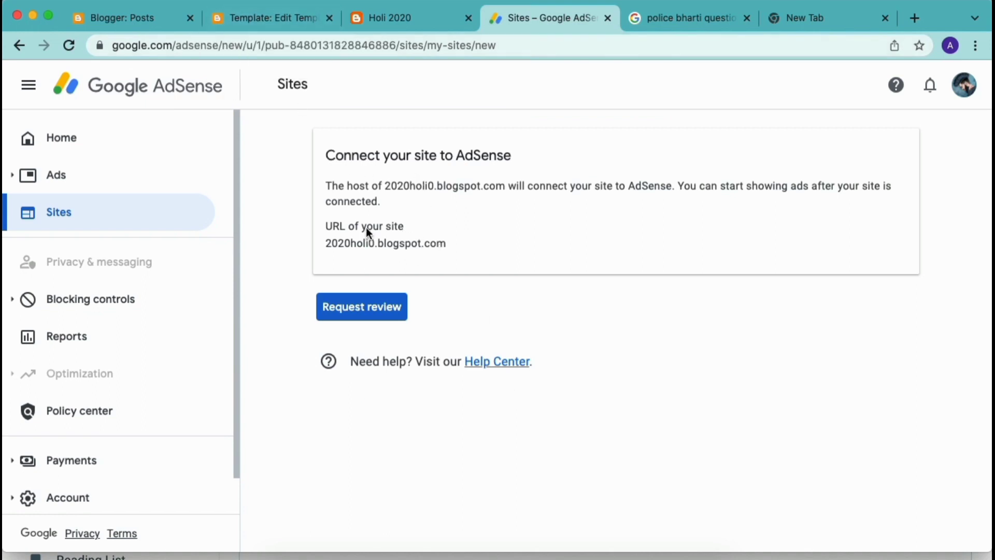
Leave the site-connection page and open the AdSense Sites list.
{"action": "left_click", "coordinate": [107, 16]}
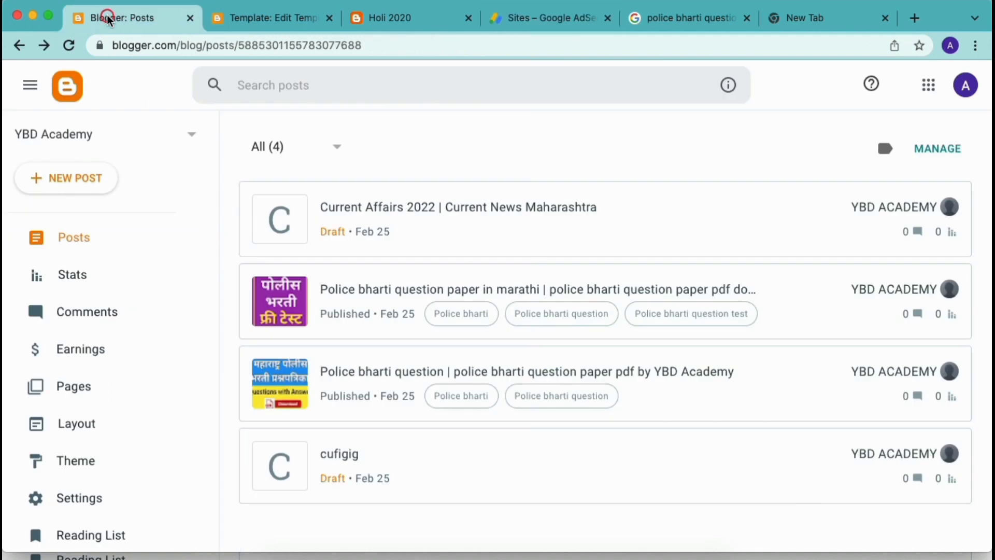
{"action": "left_click", "coordinate": [230, 25]}
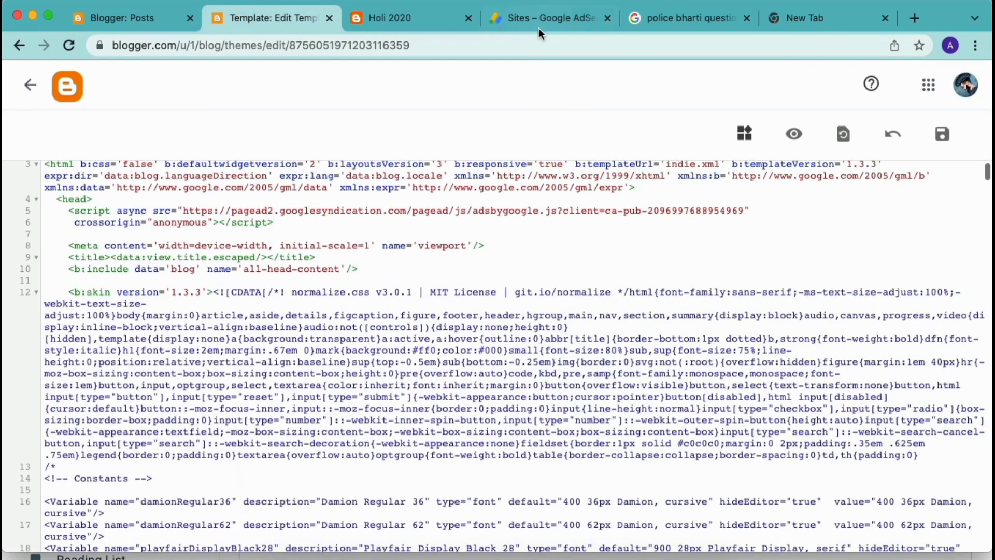
{"action": "left_click", "coordinate": [516, 14]}
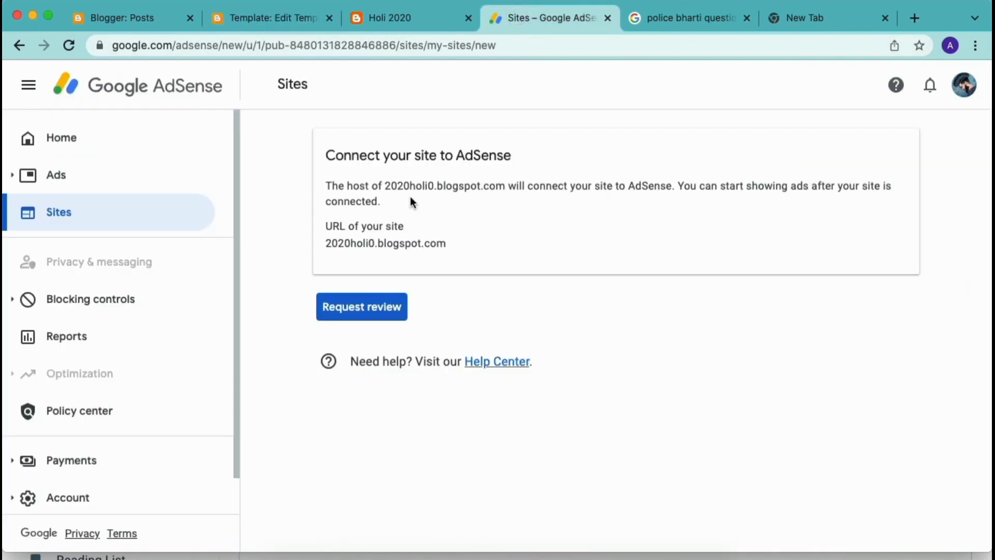
{"action": "left_click", "coordinate": [123, 216]}
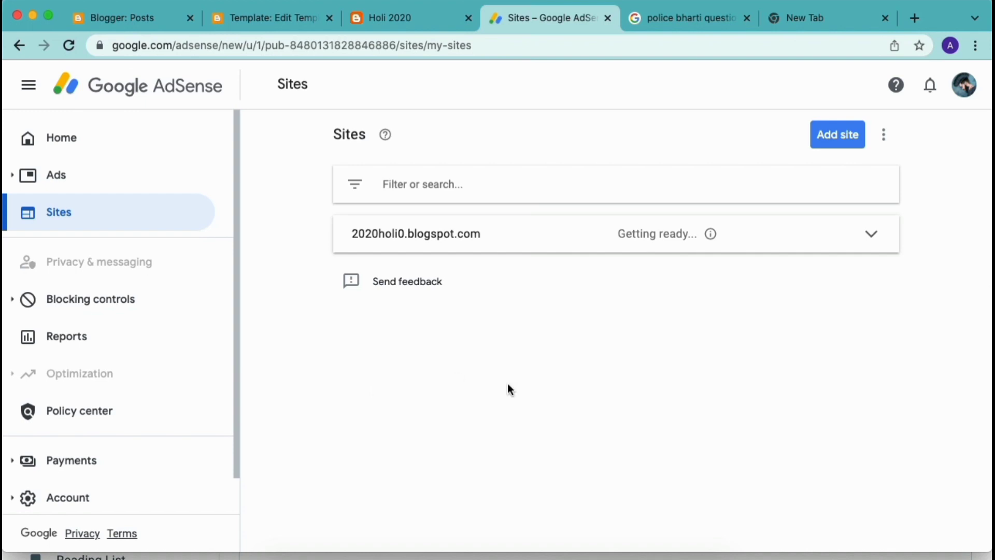
{"action": "left_click", "coordinate": [108, 216]}
Expand 2020holi0.blogspot.com's 'Getting ready' status, view its full details, then go back to Home.
{"action": "left_click", "coordinate": [695, 240]}
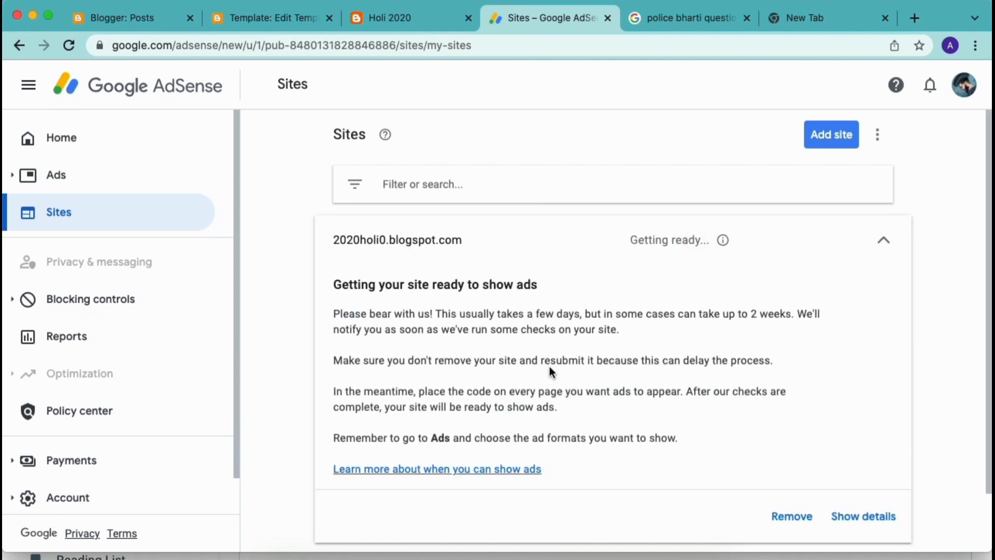
{"action": "scroll", "coordinate": [660, 412], "scroll_direction": "down", "scroll_amount": 1}
{"action": "left_click", "coordinate": [845, 489]}
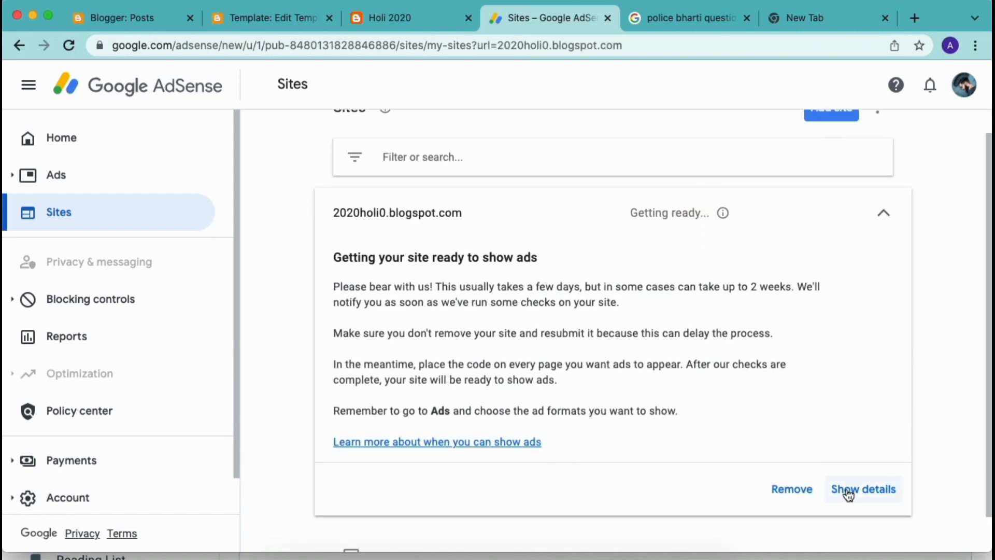
{"action": "scroll", "coordinate": [634, 462], "scroll_direction": "down", "scroll_amount": 4}
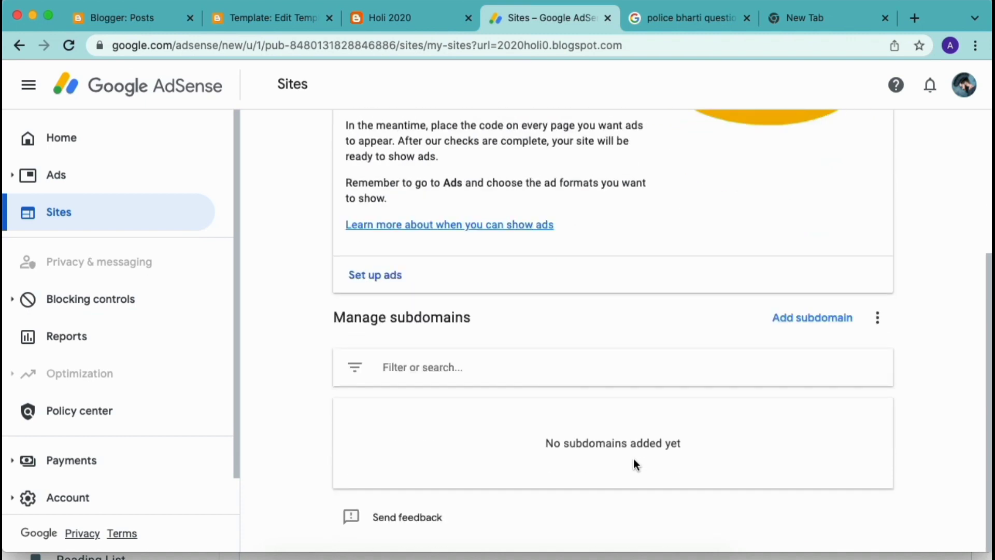
{"action": "scroll", "coordinate": [633, 462], "scroll_direction": "up", "scroll_amount": 4}
{"action": "left_click", "coordinate": [341, 136]}
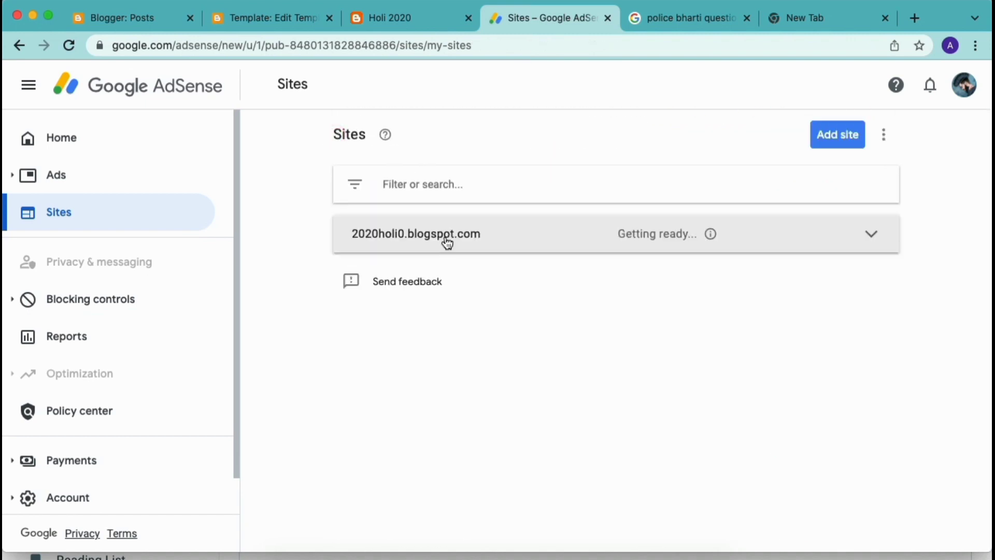
{"action": "left_click", "coordinate": [151, 143]}
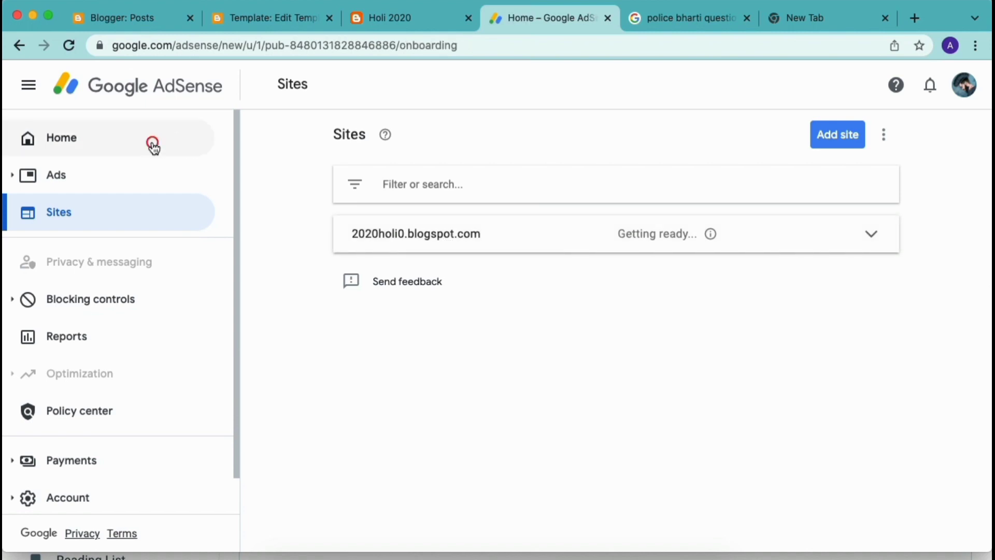
Scroll through the AdSense Home cards for 2020holi0.blogspot.com, then return to the theme HTML editor.
{"action": "scroll", "coordinate": [362, 347], "scroll_direction": "down", "scroll_amount": 1}
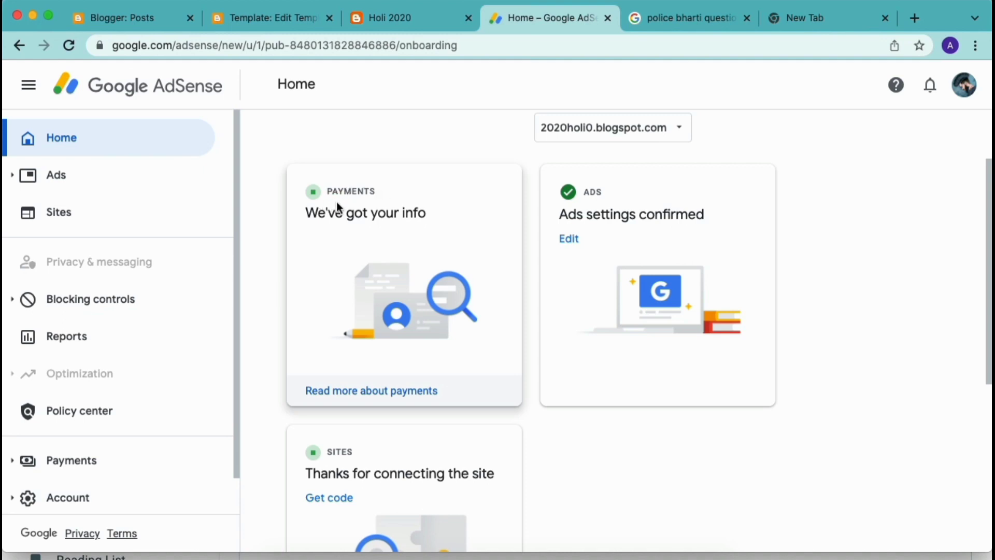
{"action": "scroll", "coordinate": [340, 203], "scroll_direction": "up", "scroll_amount": 5}
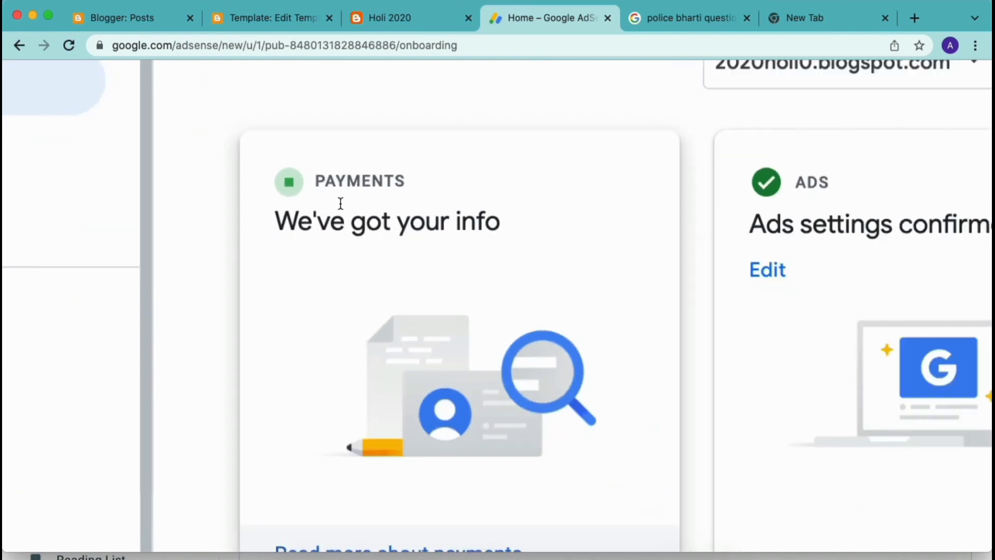
{"action": "scroll", "coordinate": [341, 204], "scroll_direction": "down", "scroll_amount": 5}
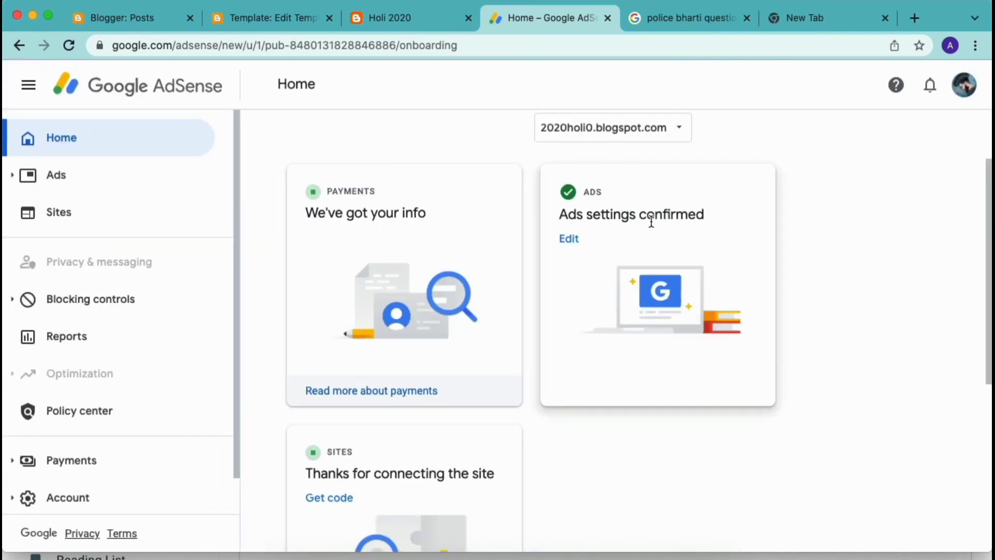
{"action": "scroll", "coordinate": [642, 226], "scroll_direction": "down", "scroll_amount": 2}
{"action": "scroll", "coordinate": [643, 224], "scroll_direction": "down", "scroll_amount": 2}
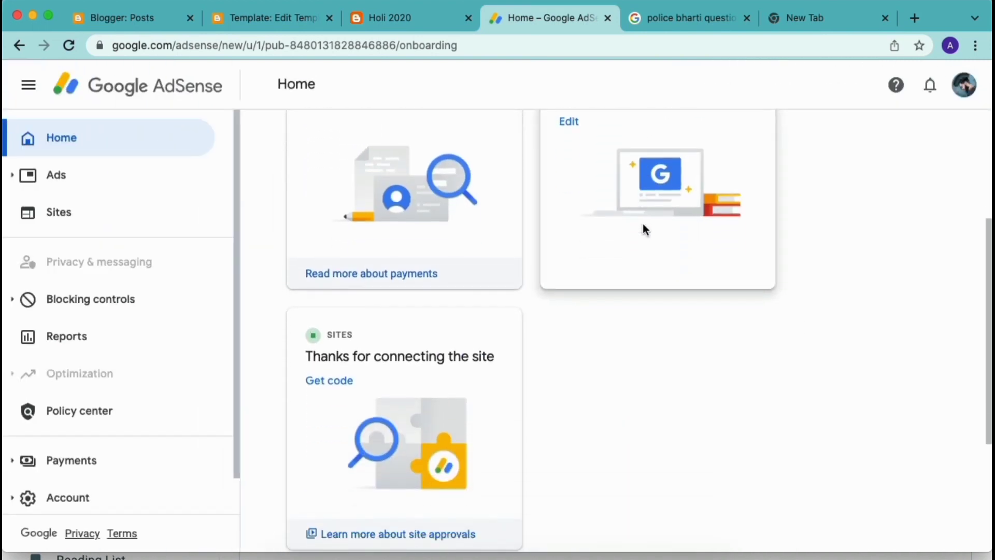
{"action": "scroll", "coordinate": [402, 342], "scroll_direction": "down", "scroll_amount": 2}
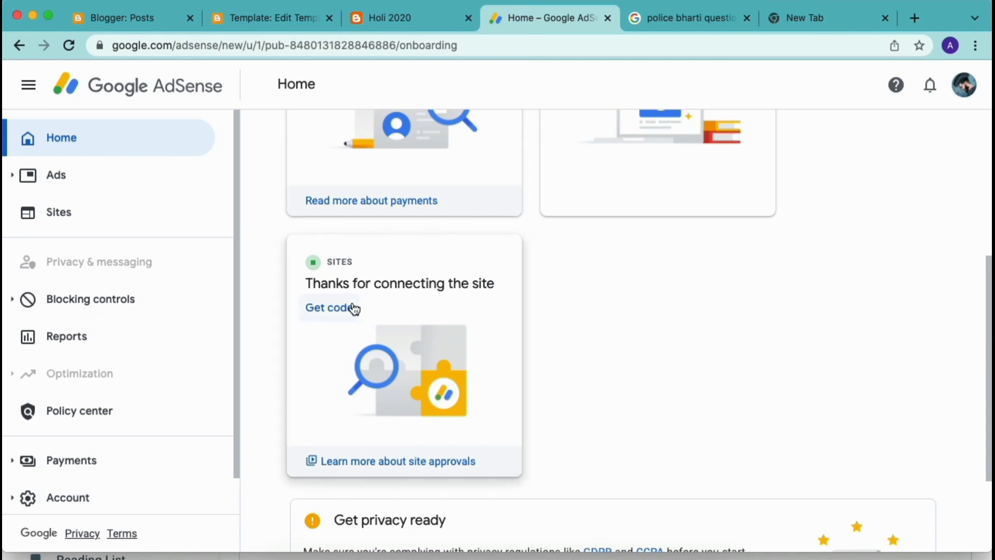
{"action": "left_click", "coordinate": [272, 18]}
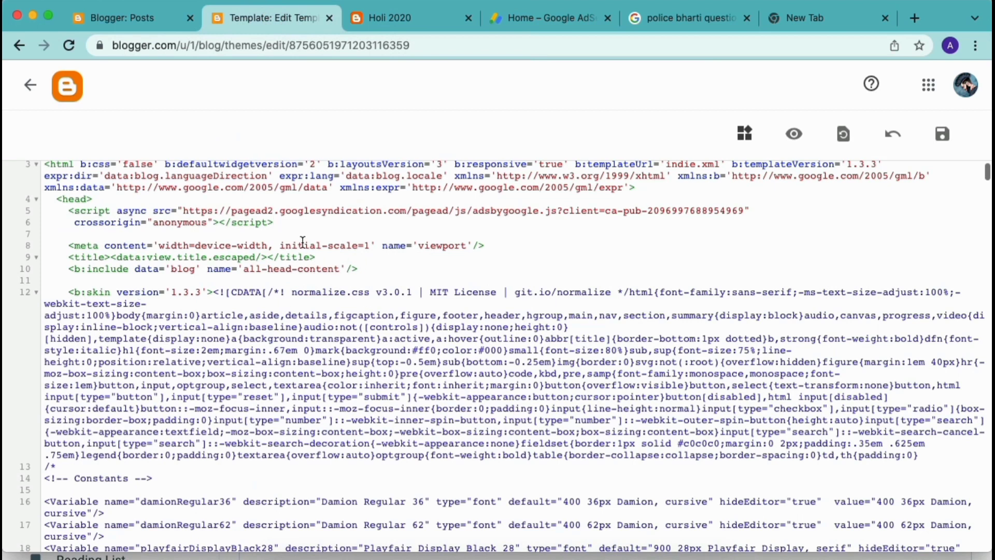
Highlight the AdSense script tag in the theme head, then bring up Maharashtra Update's Earnings page.
{"action": "mouse_move", "coordinate": [285, 235]}
{"action": "left_mouse_down"}
{"action": "mouse_move", "coordinate": [68, 210]}
{"action": "mouse_move", "coordinate": [232, 245]}
{"action": "mouse_move", "coordinate": [275, 225]}
{"action": "left_mouse_up"}
{"action": "left_click", "coordinate": [96, 200]}
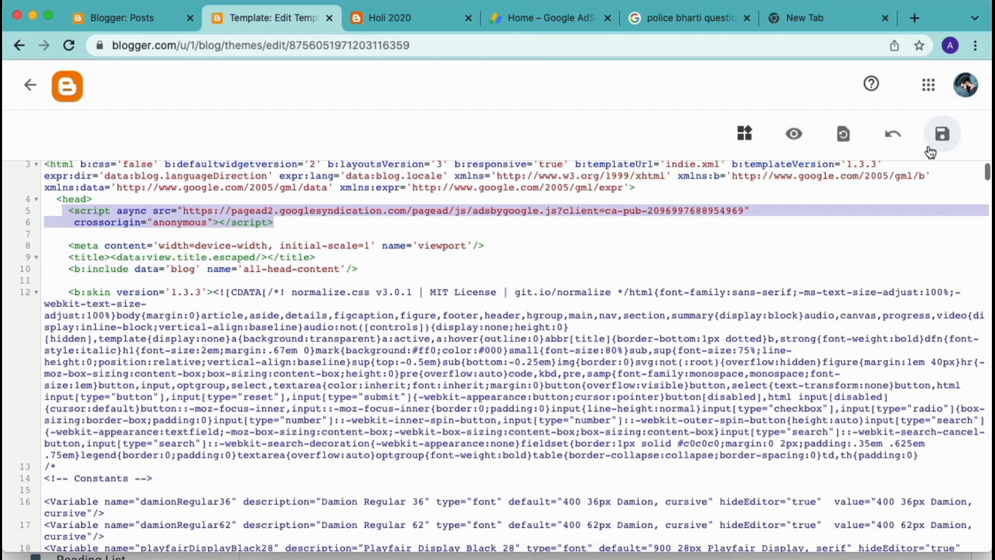
{"action": "left_click", "coordinate": [515, 17]}
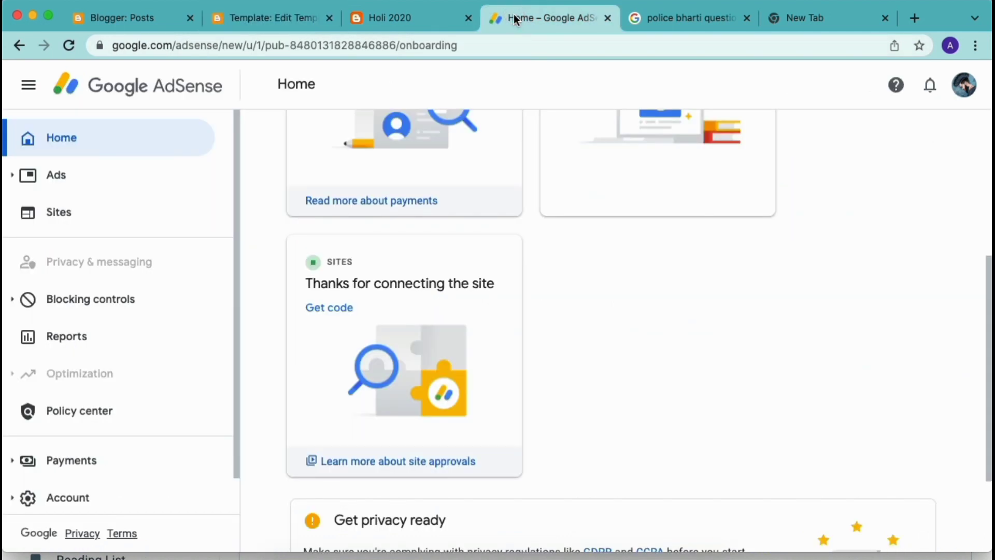
{"action": "scroll", "coordinate": [596, 224], "scroll_direction": "up", "scroll_amount": 3}
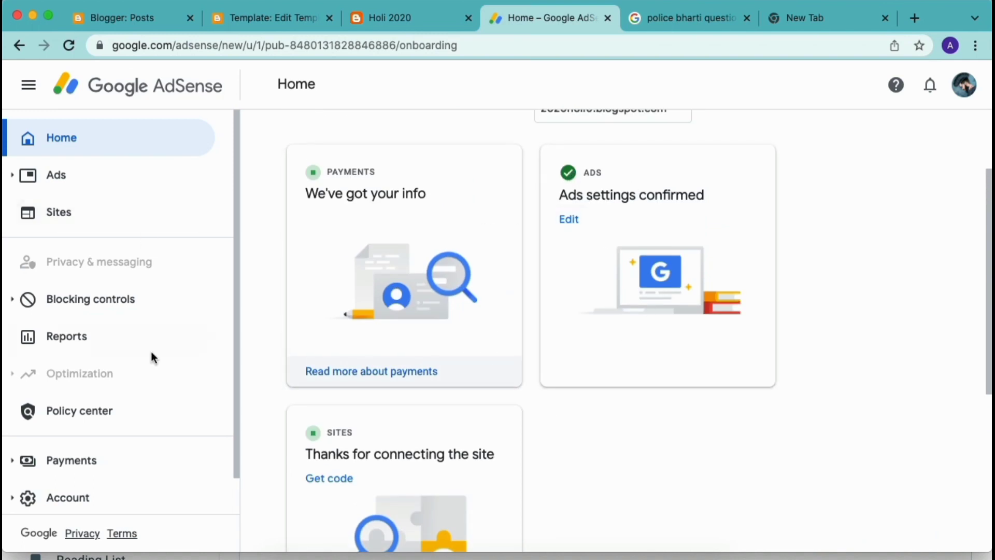
{"action": "key", "text": "ctrl+Up"}
{"action": "left_click", "coordinate": [266, 253]}
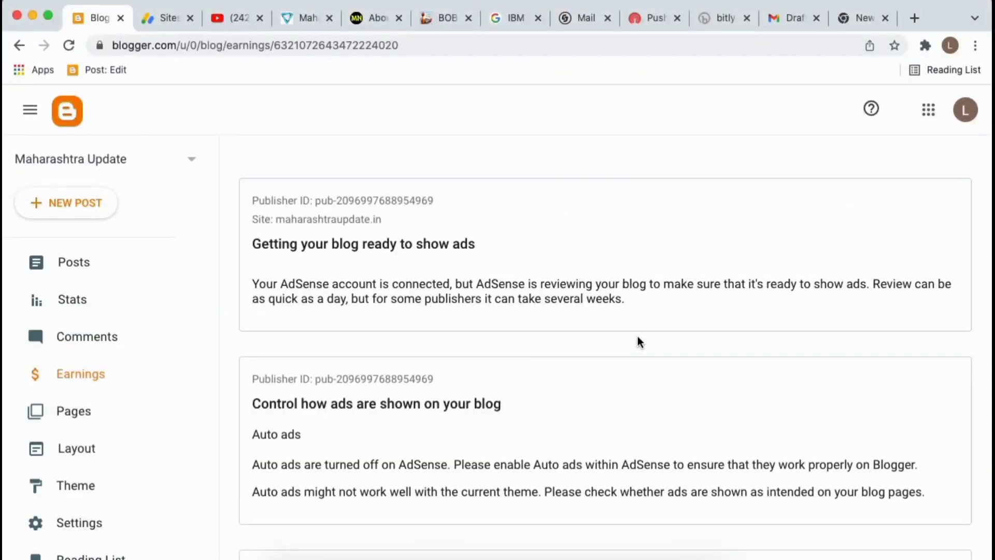